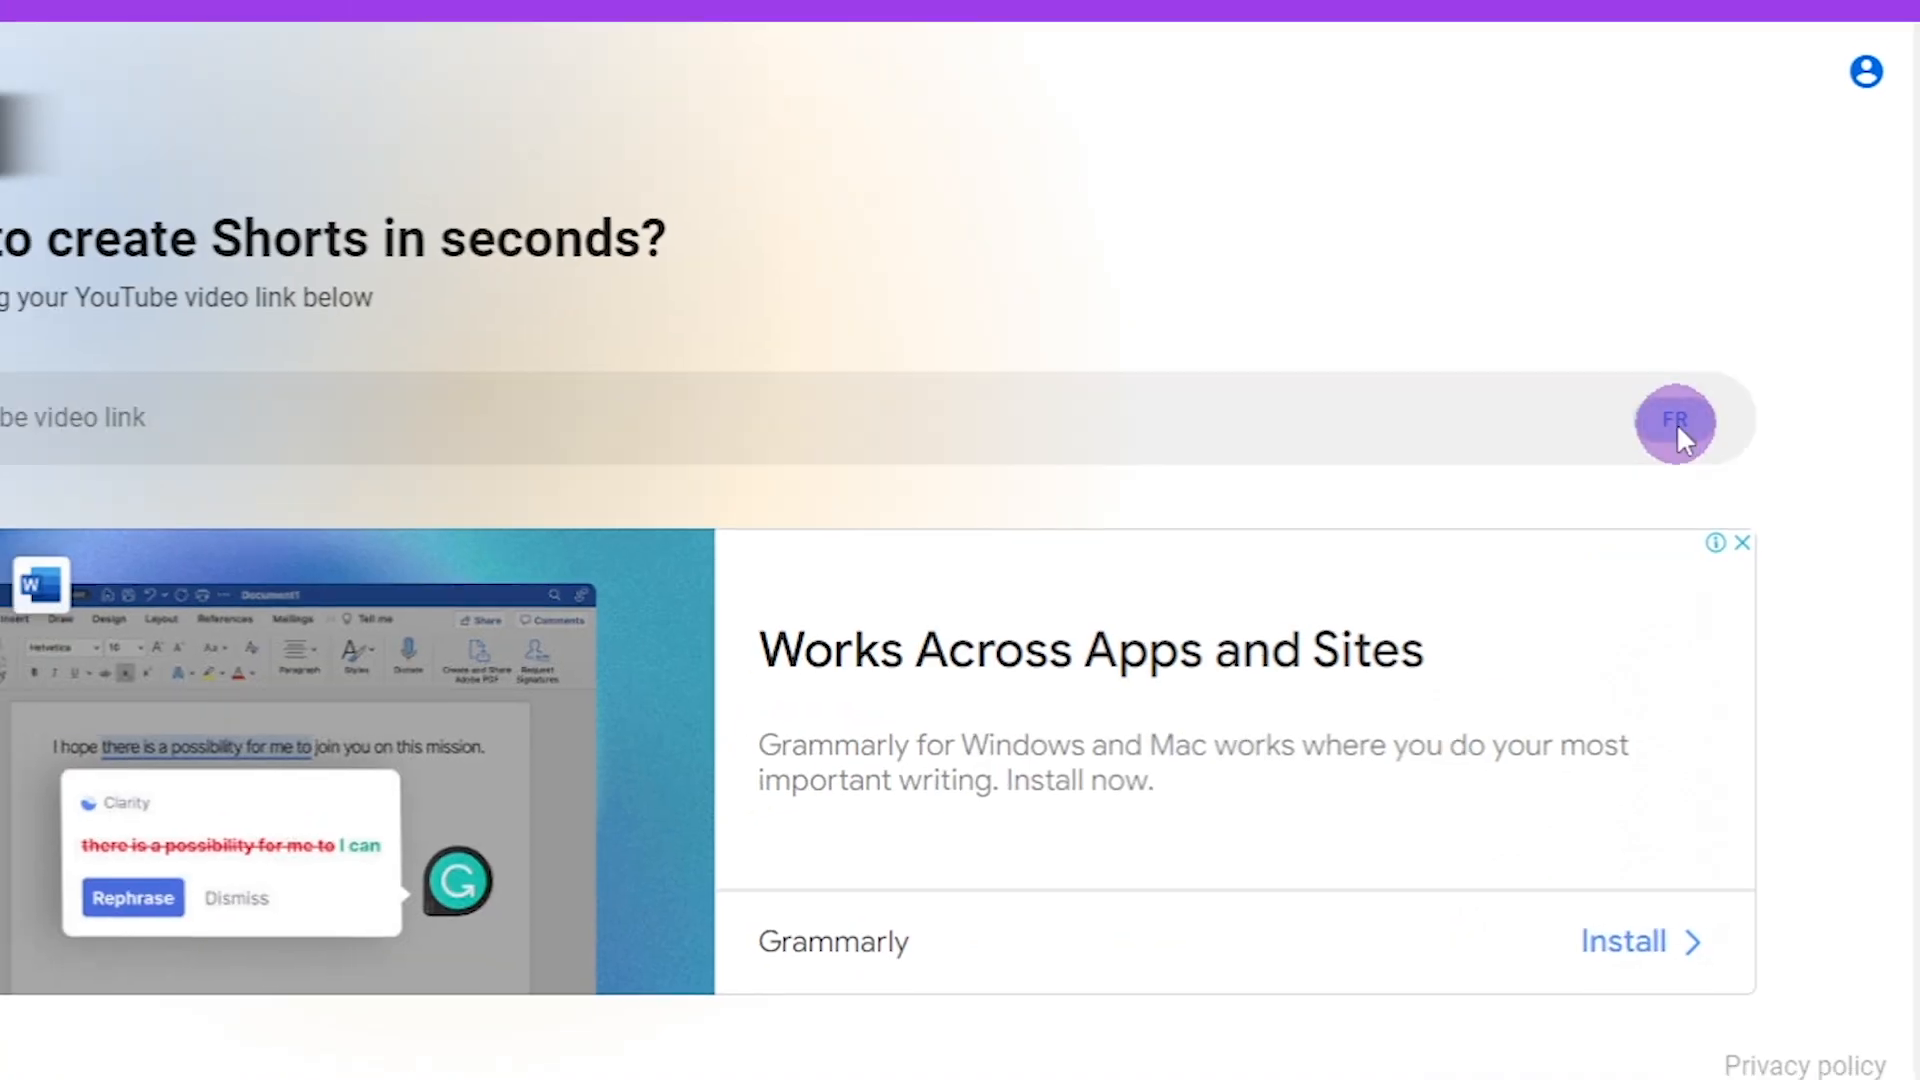
Check the available video languages and leave French selected.
left_click(1535, 325)
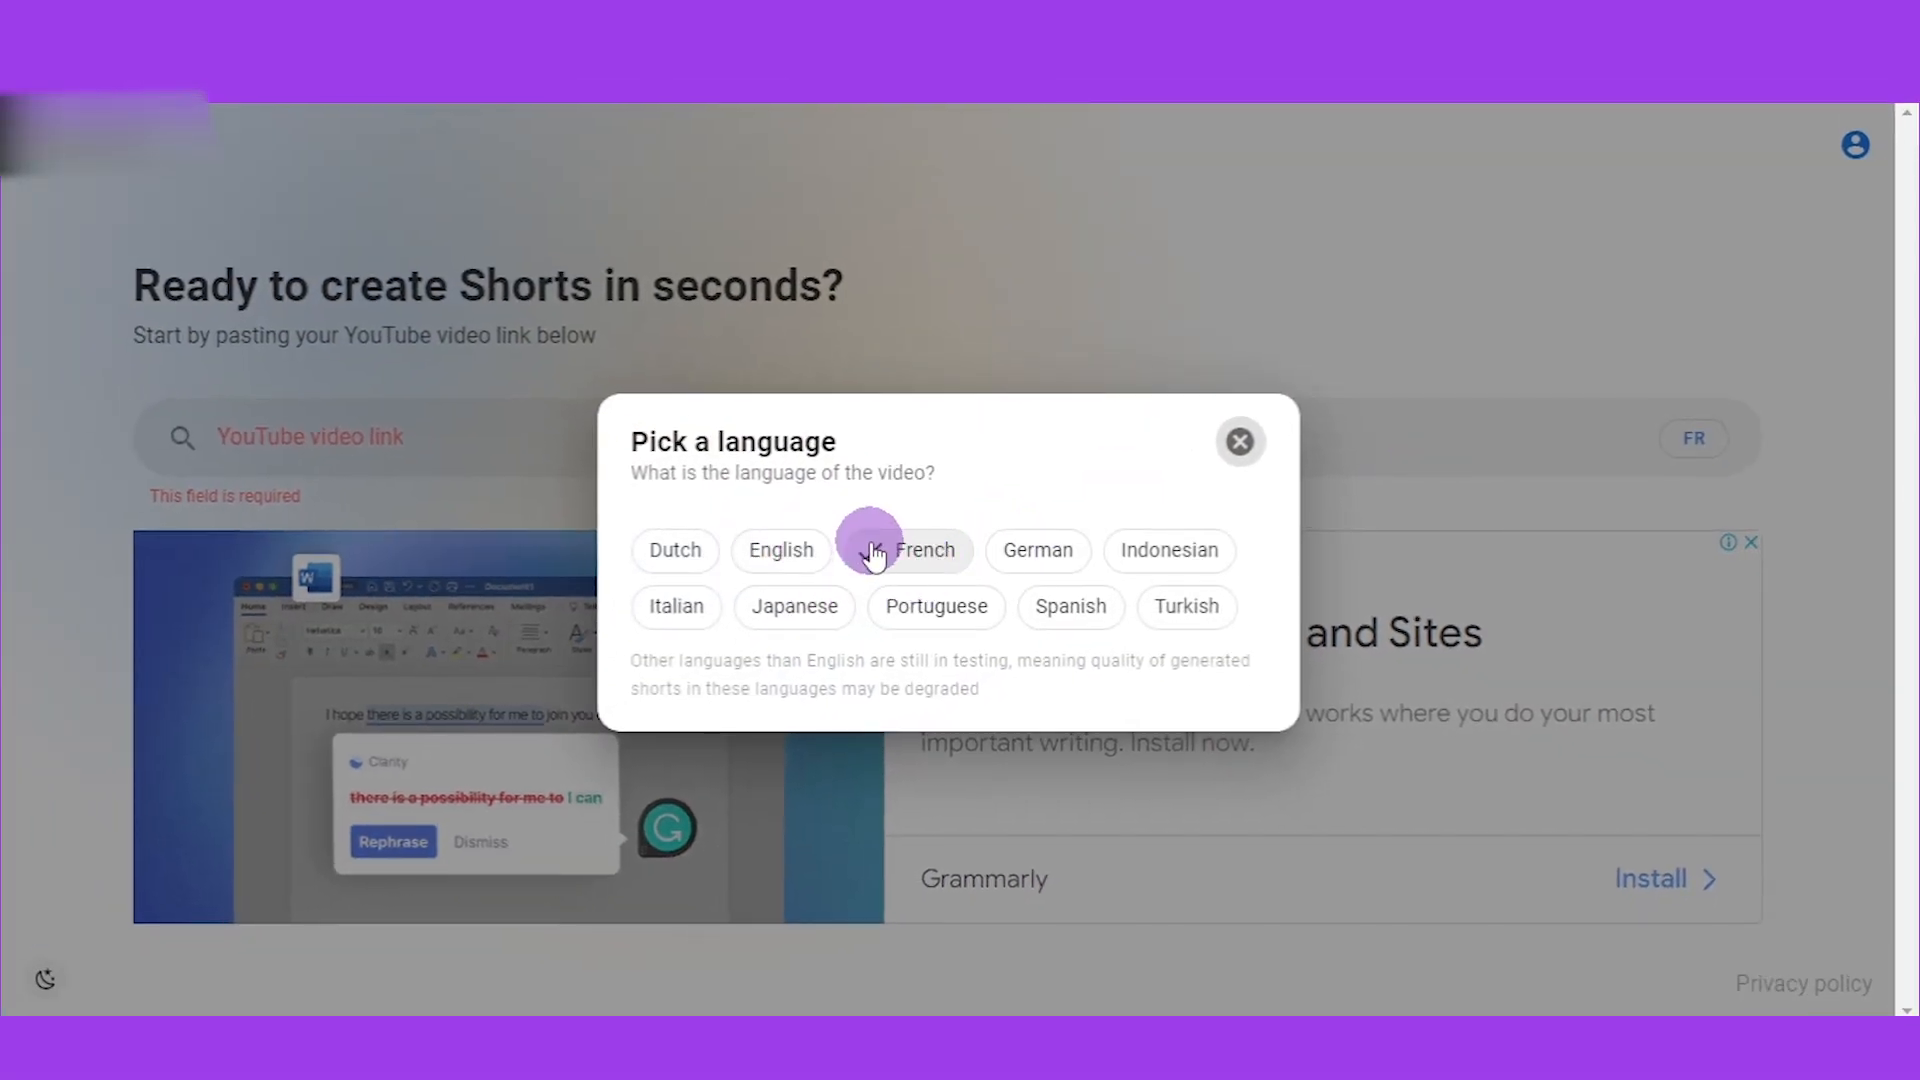
left_click(1242, 442)
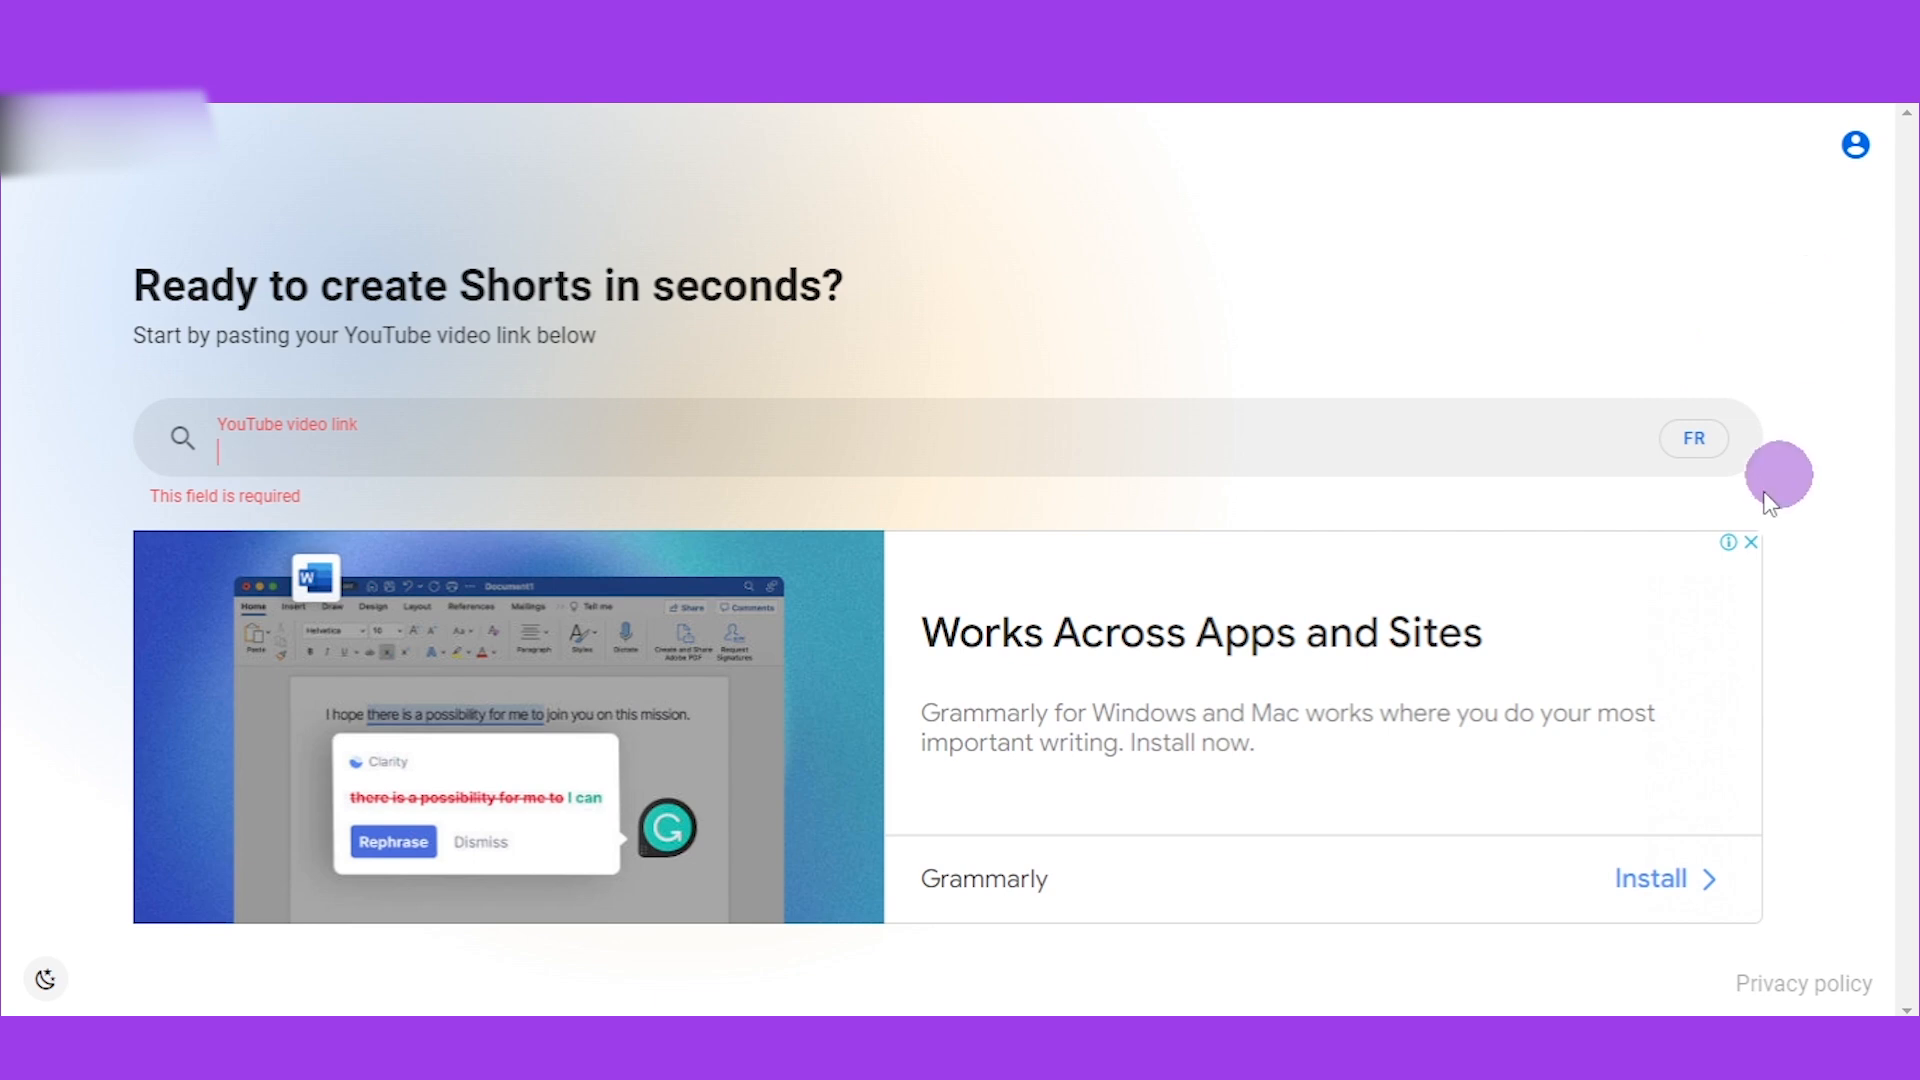
left_click(1643, 399)
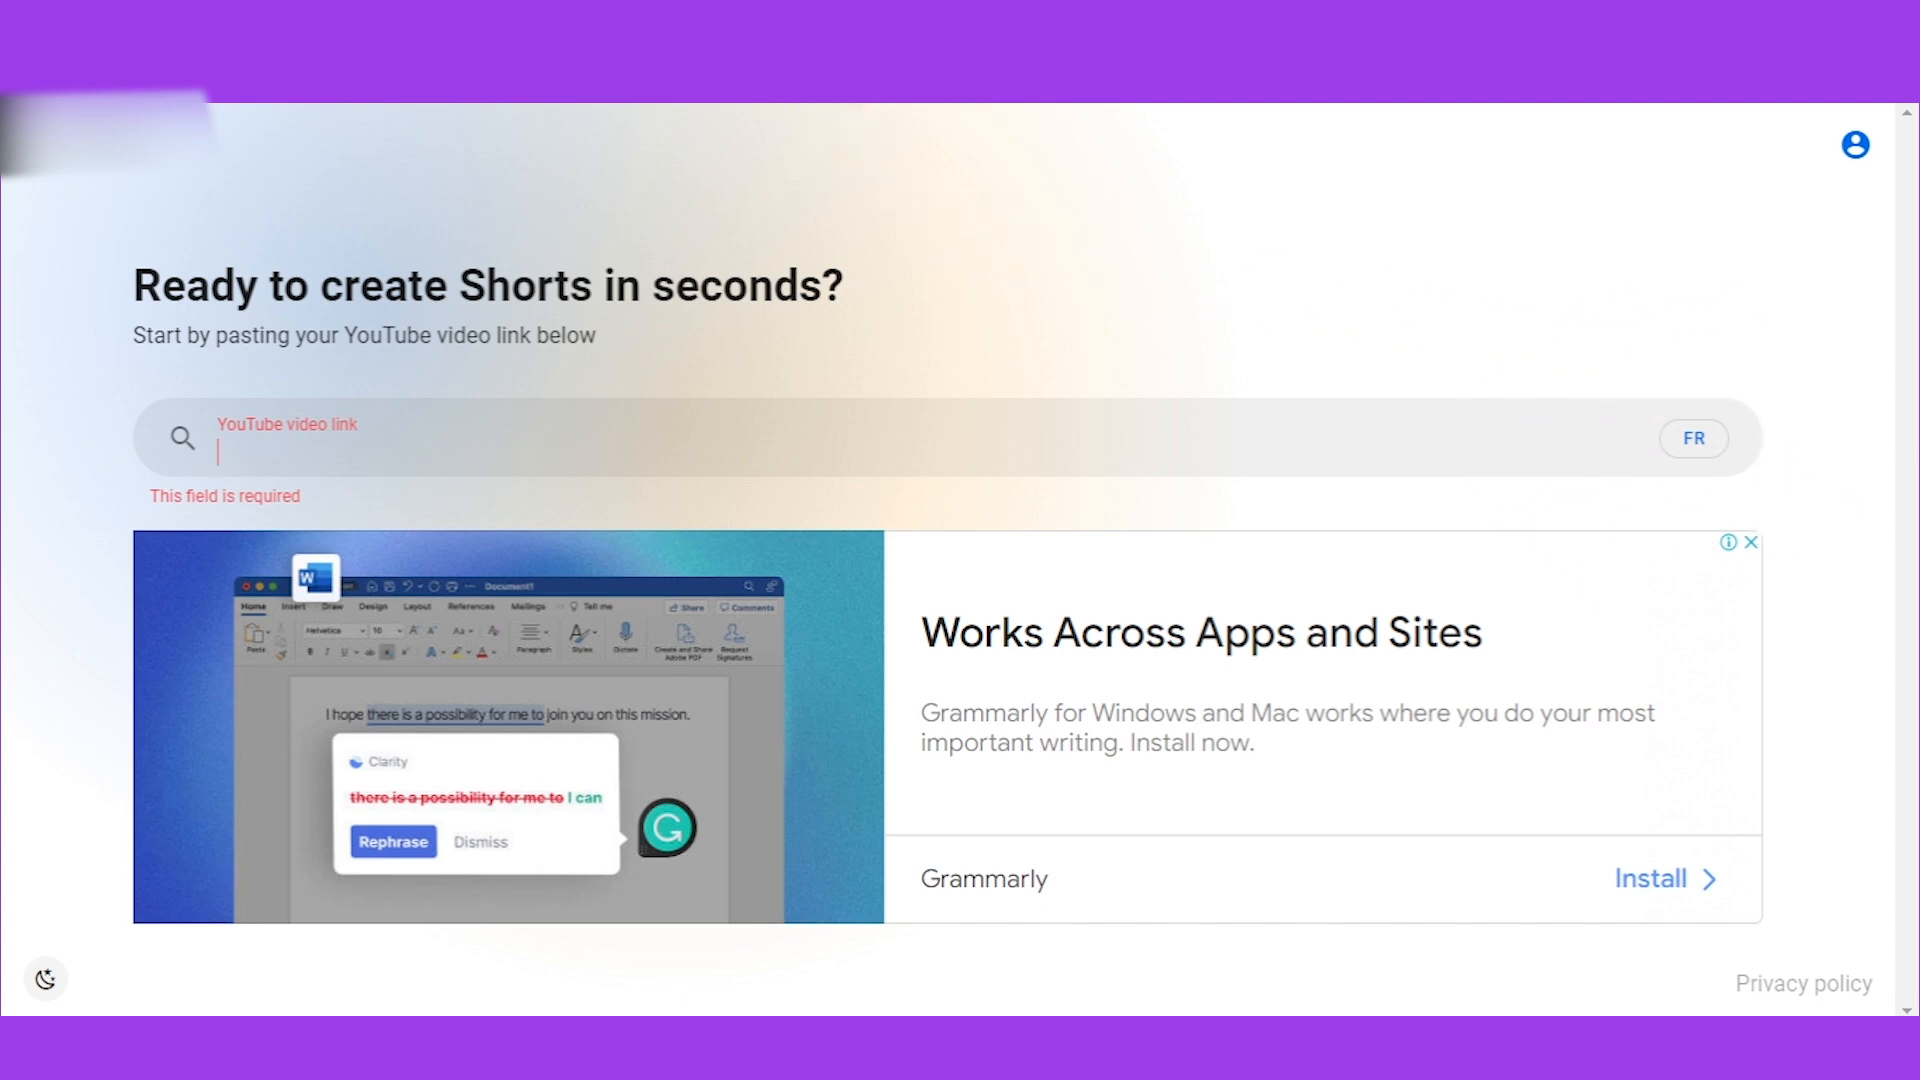
Switch to YouTube and copy the share link of the Investir Au Pays video "D'aide maçon à Milliardaire à 28 Ans en Afrique".
left_click(640, 50)
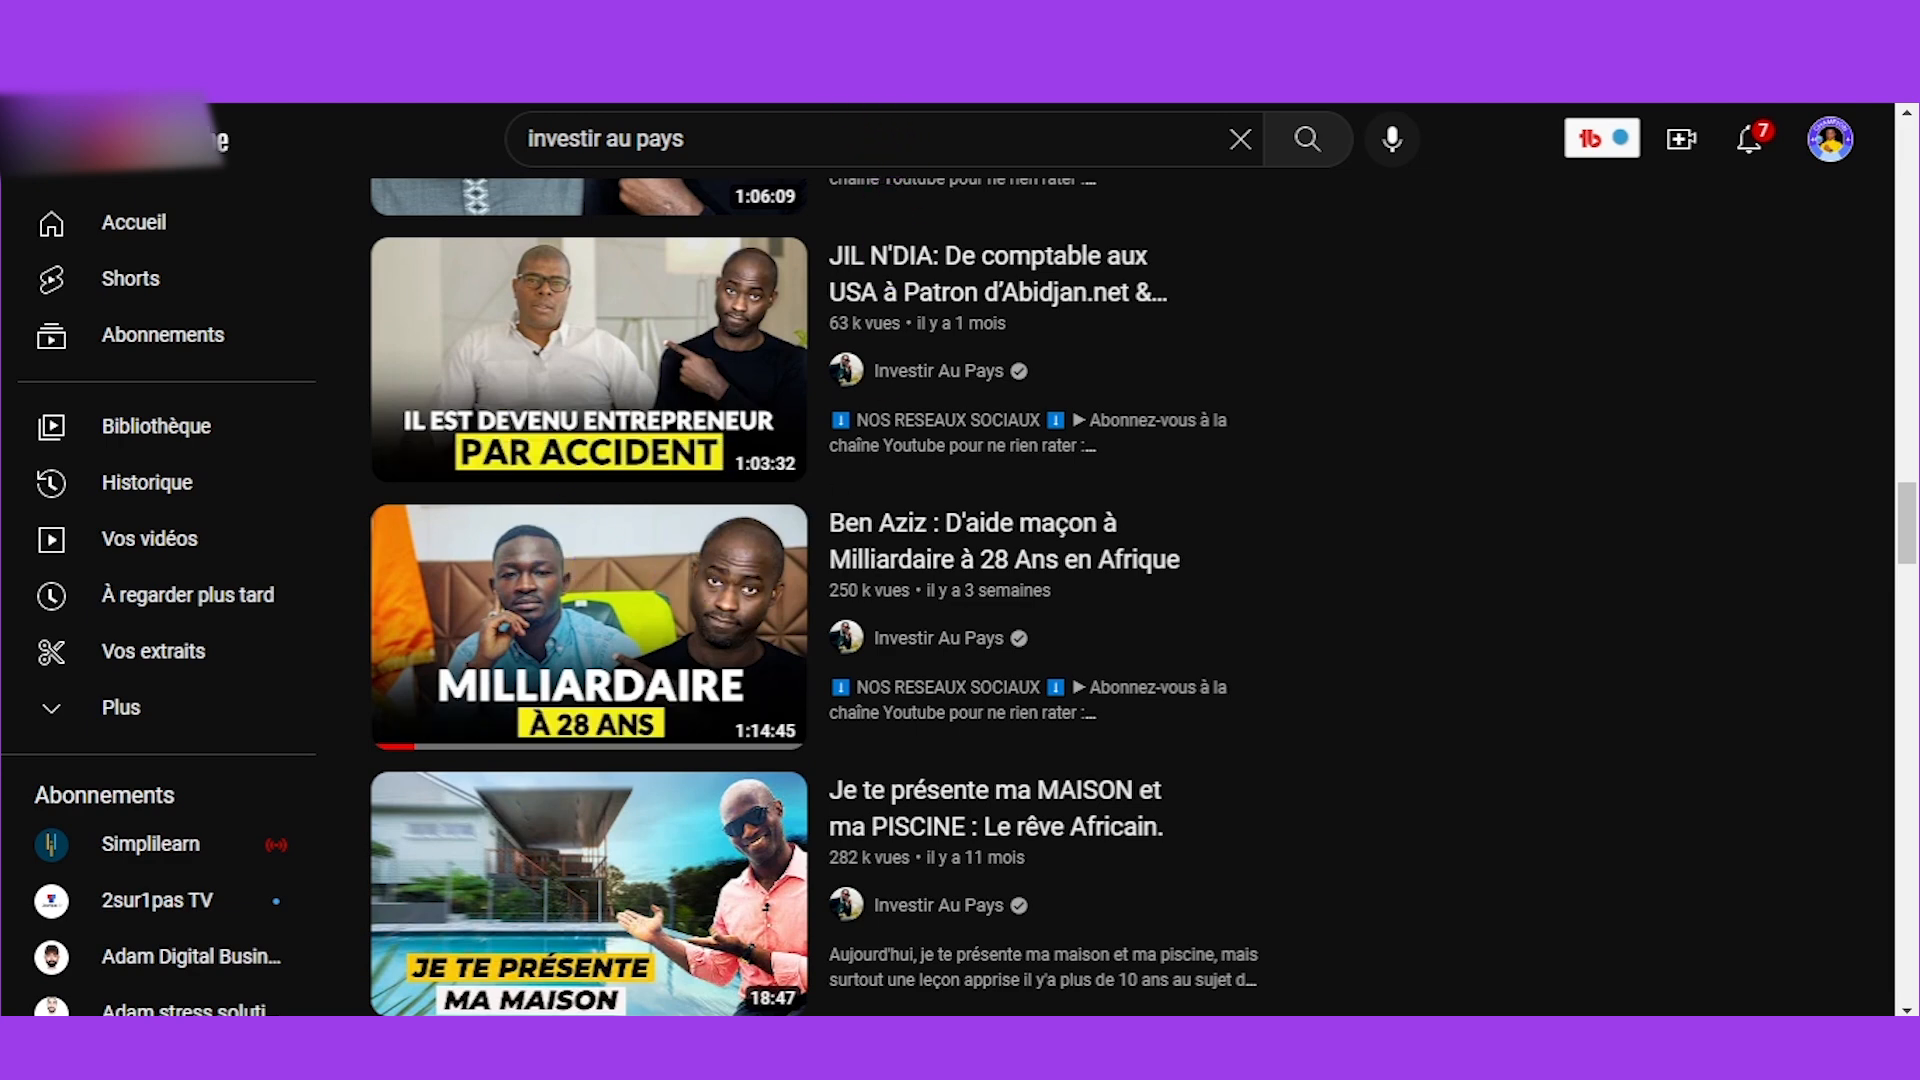
left_click(800, 50)
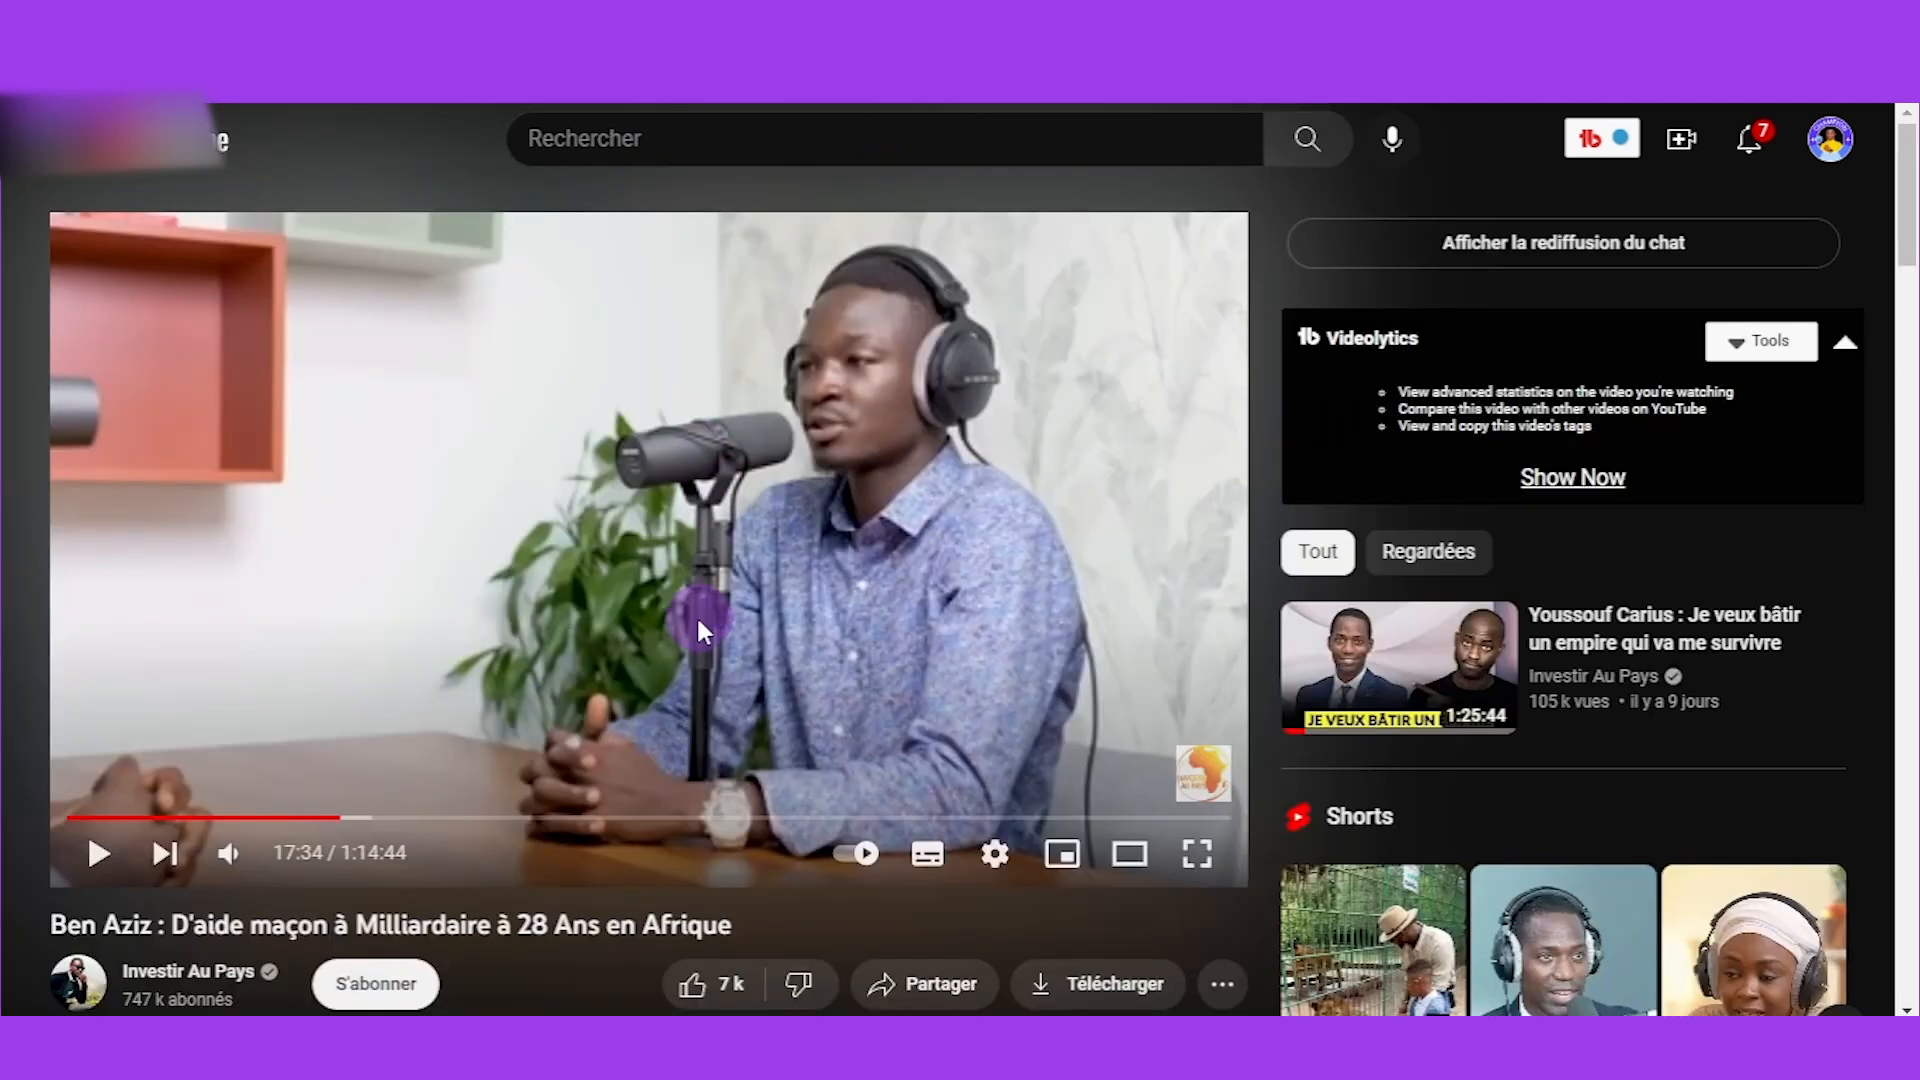
scroll(698, 620, "down", 2)
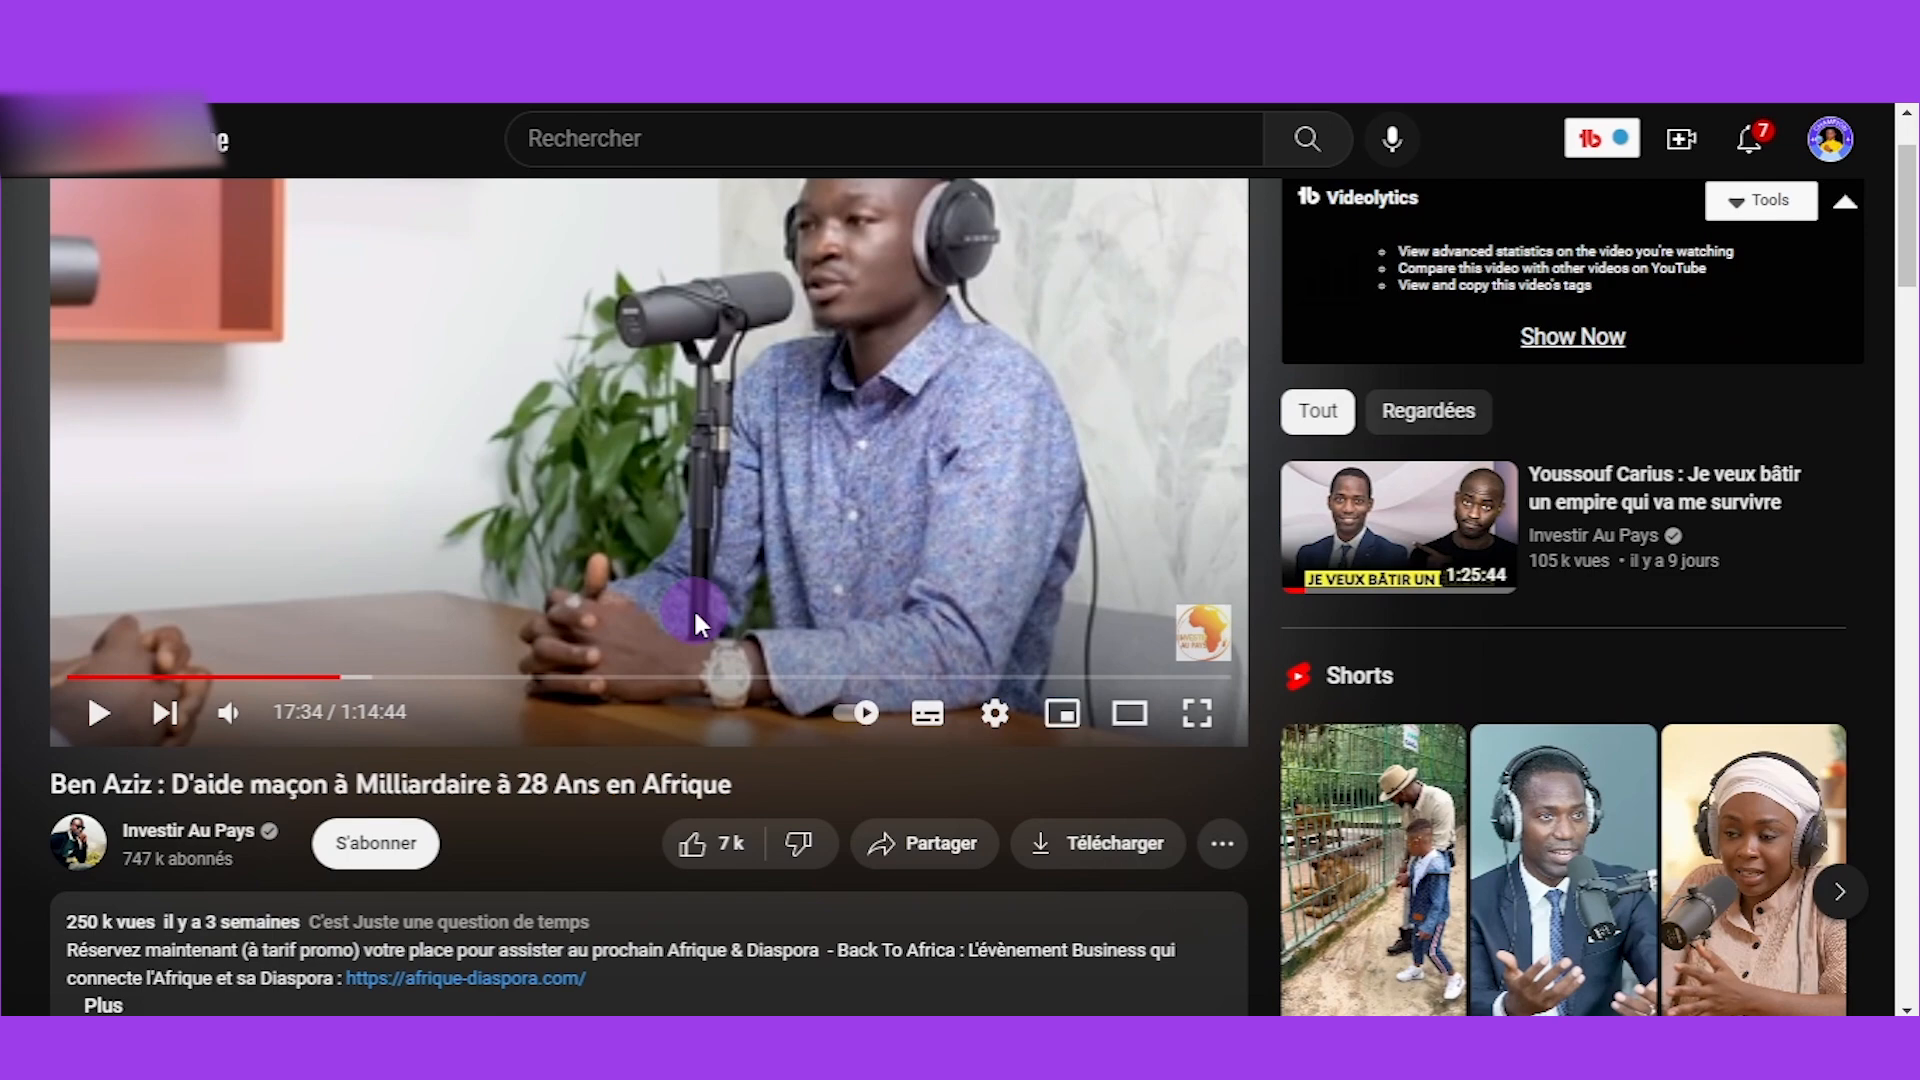
scroll(652, 820, "up", 1)
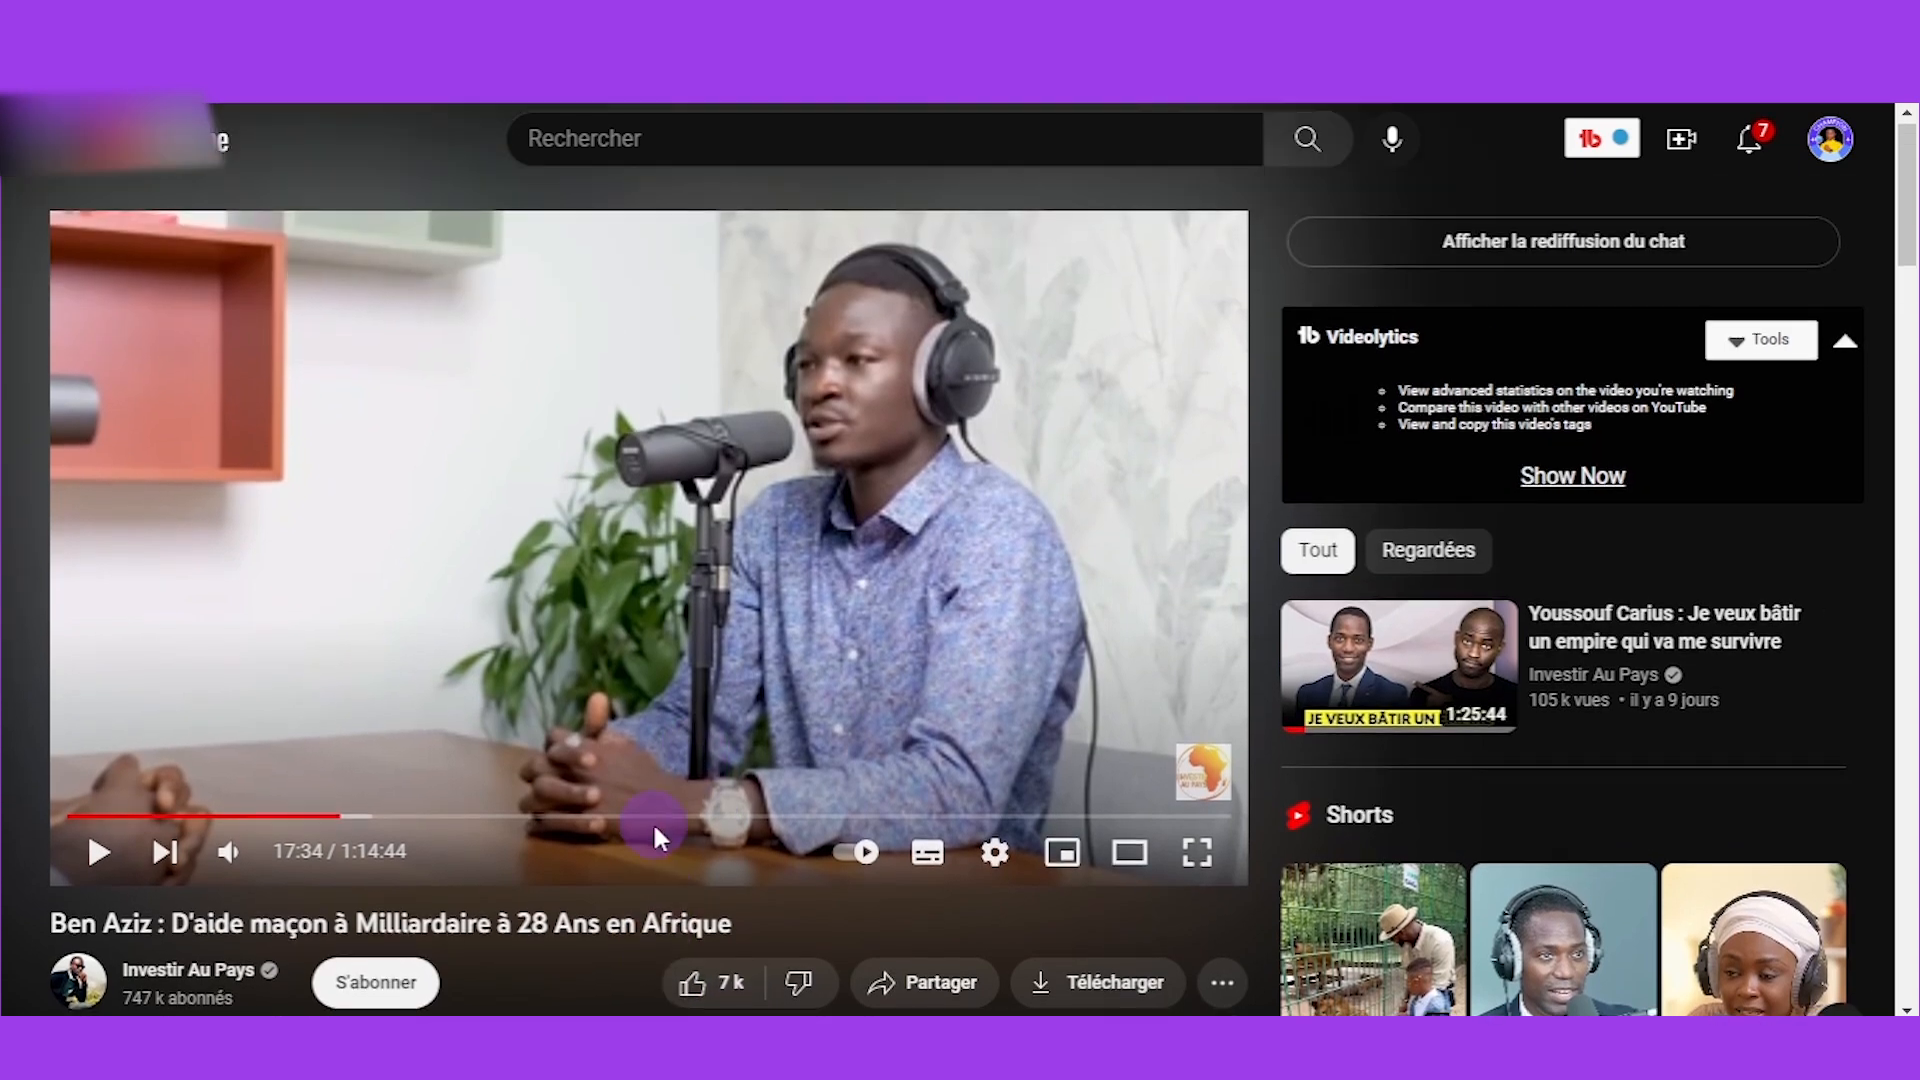
scroll(652, 820, "down", 2)
left_click(945, 706)
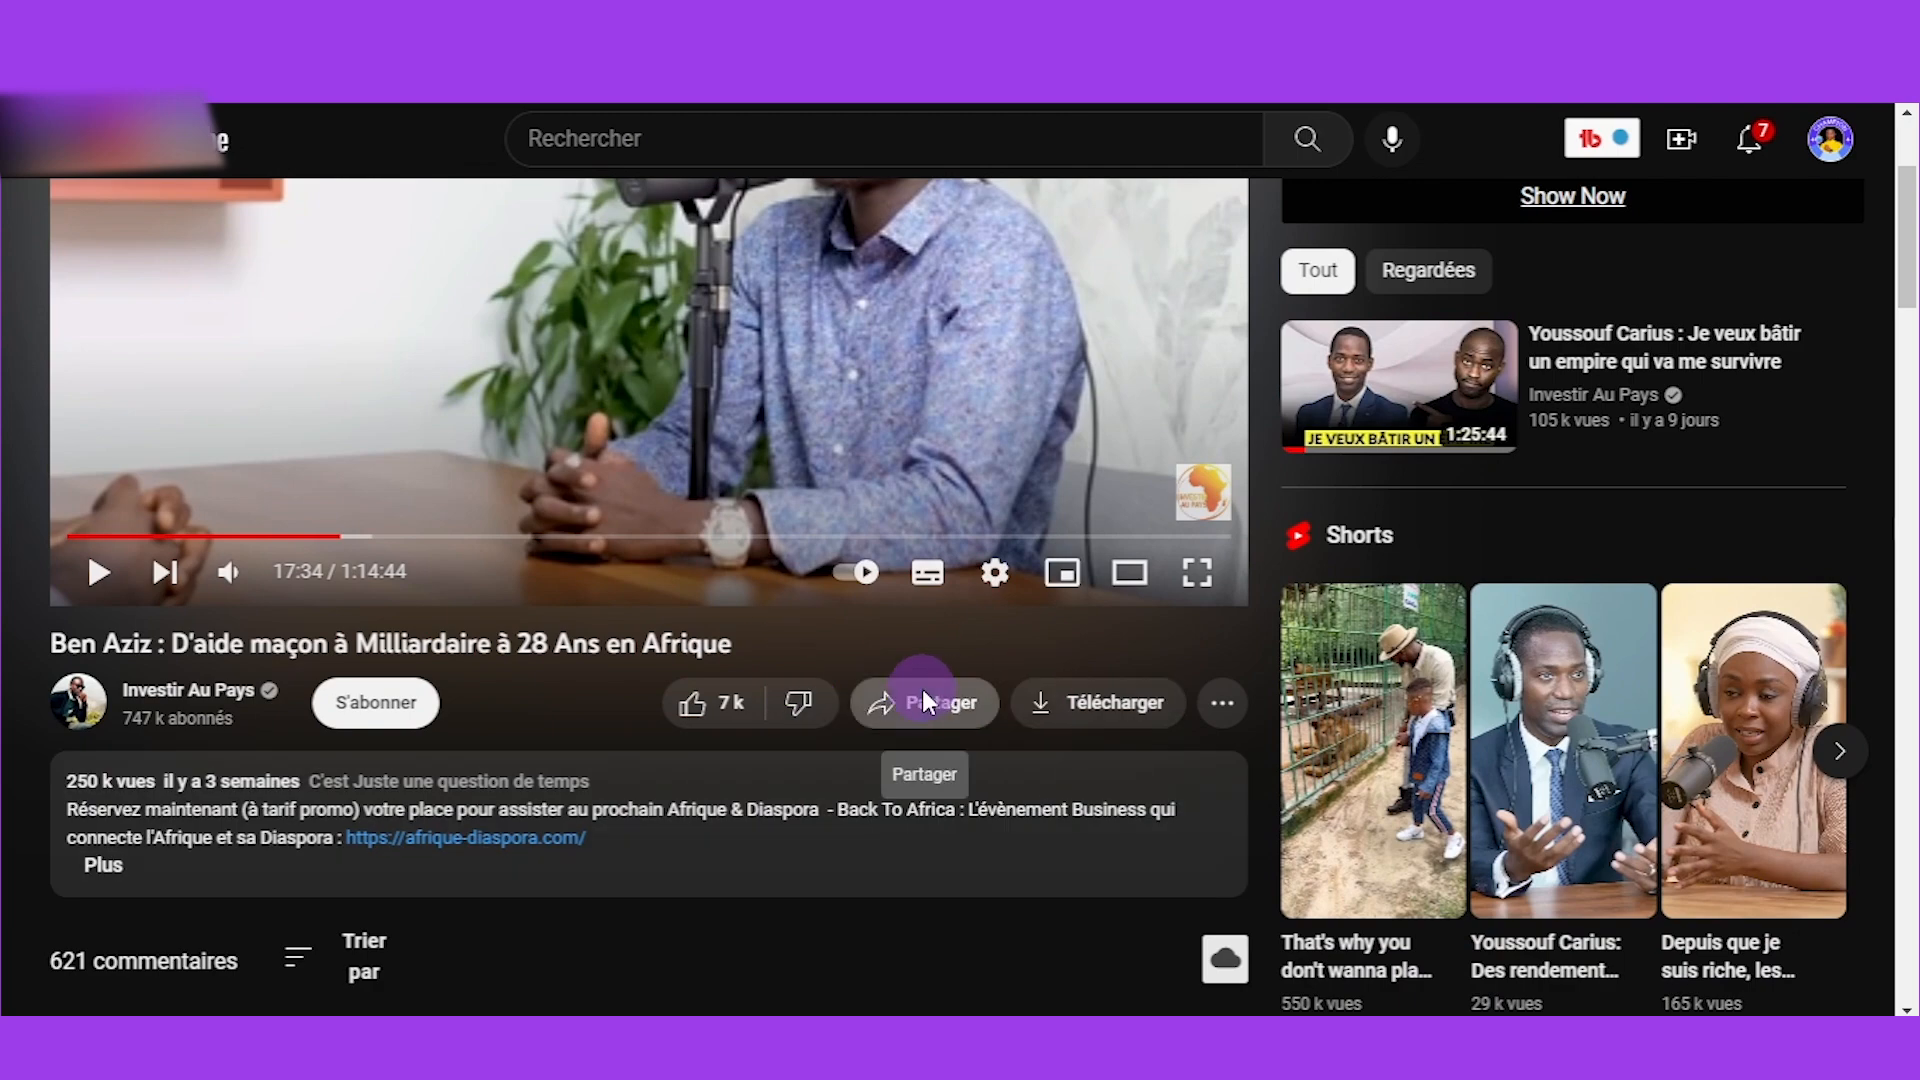
left_click(1245, 730)
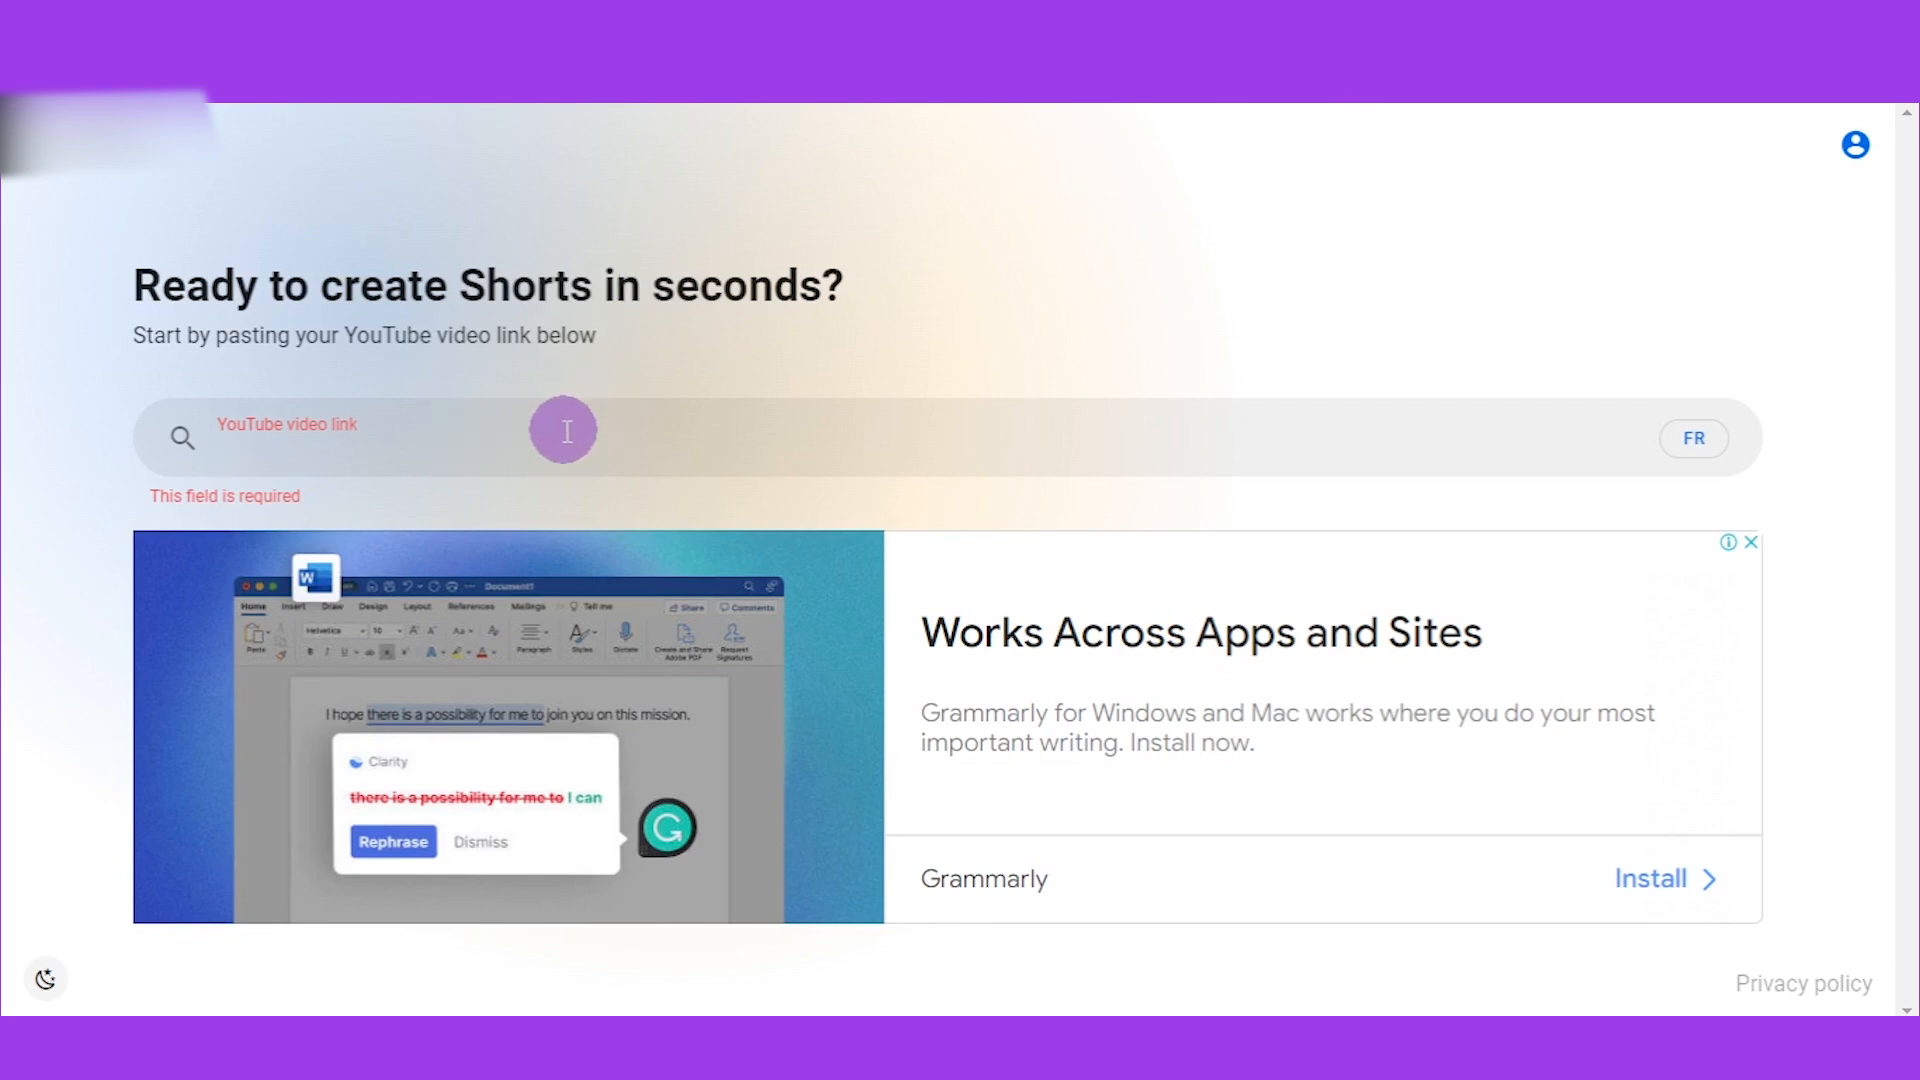
Paste the copied link as the YouTube video link to generate Shorts from it.
right_click(563, 431)
left_click(668, 652)
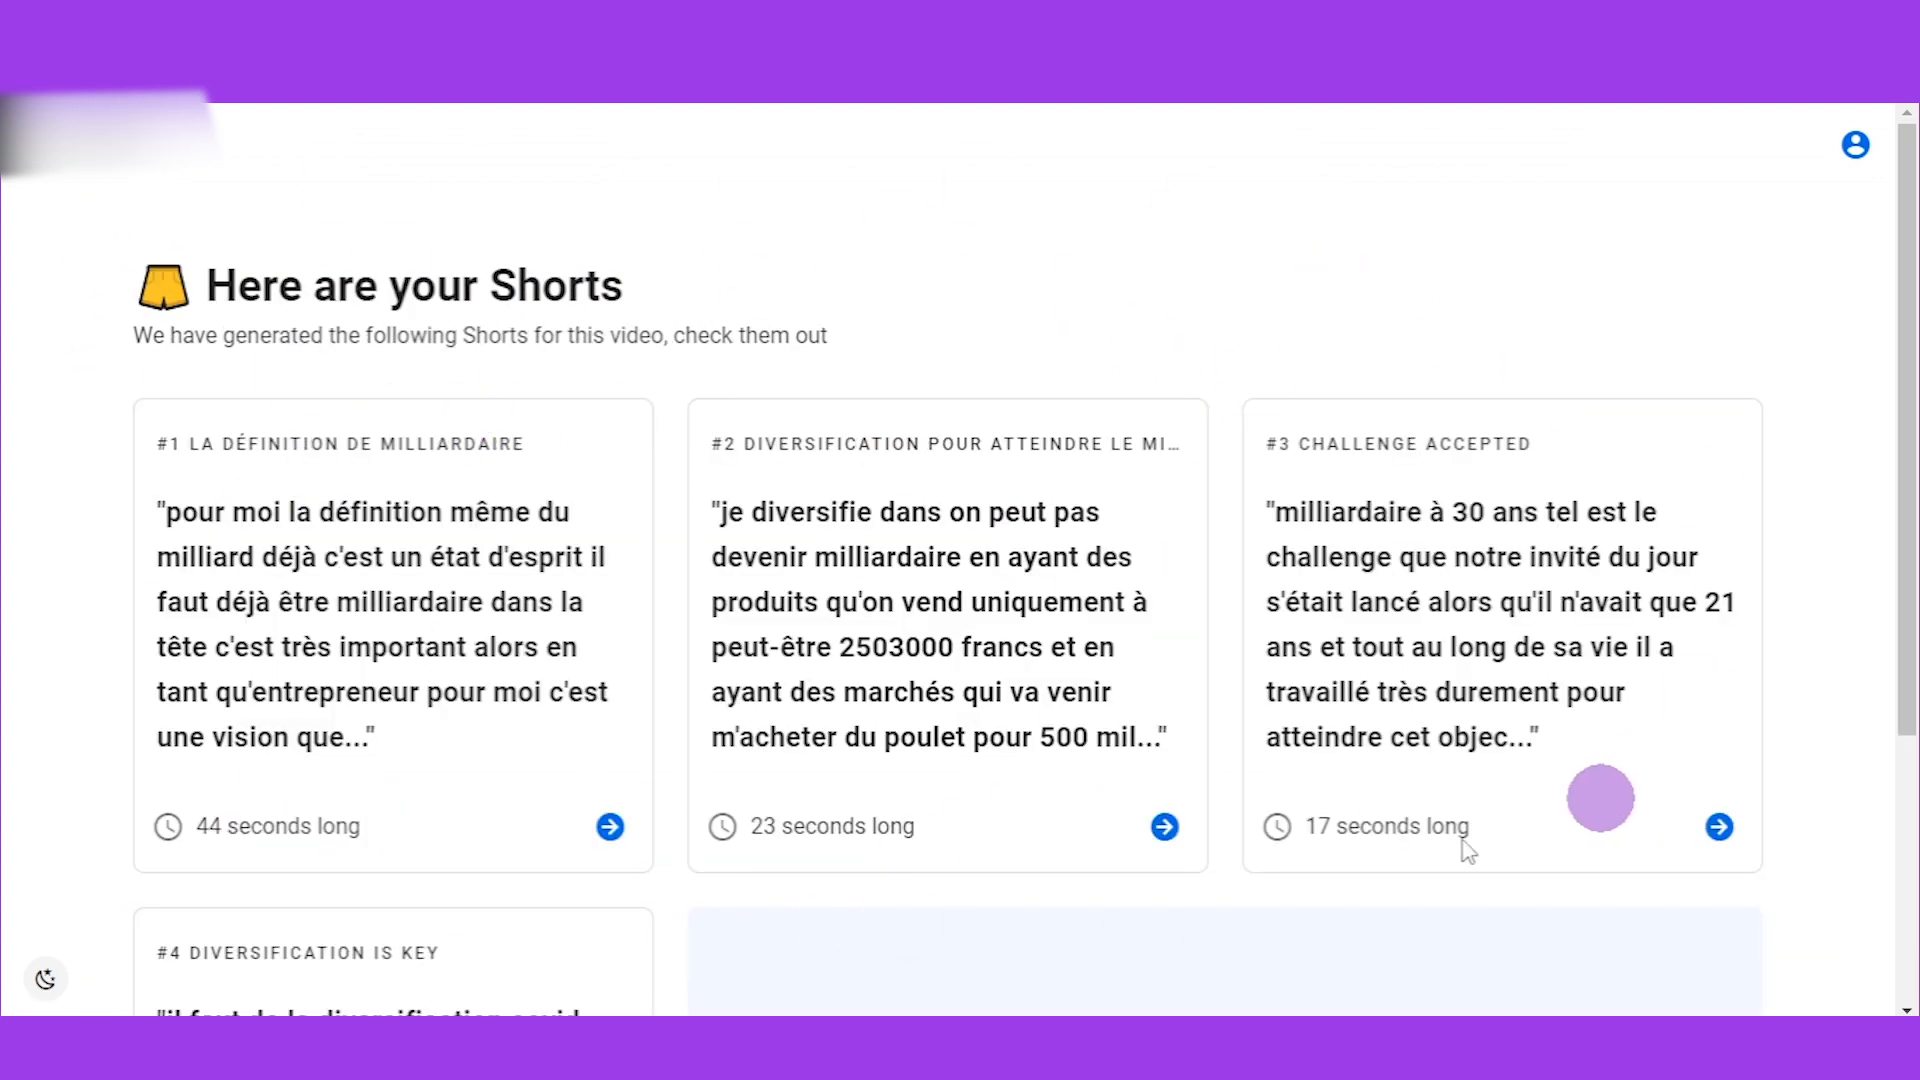
Review the titles, excerpts and durations of the generated Shorts, including the option to generate more.
scroll(1720, 522, "down", 3)
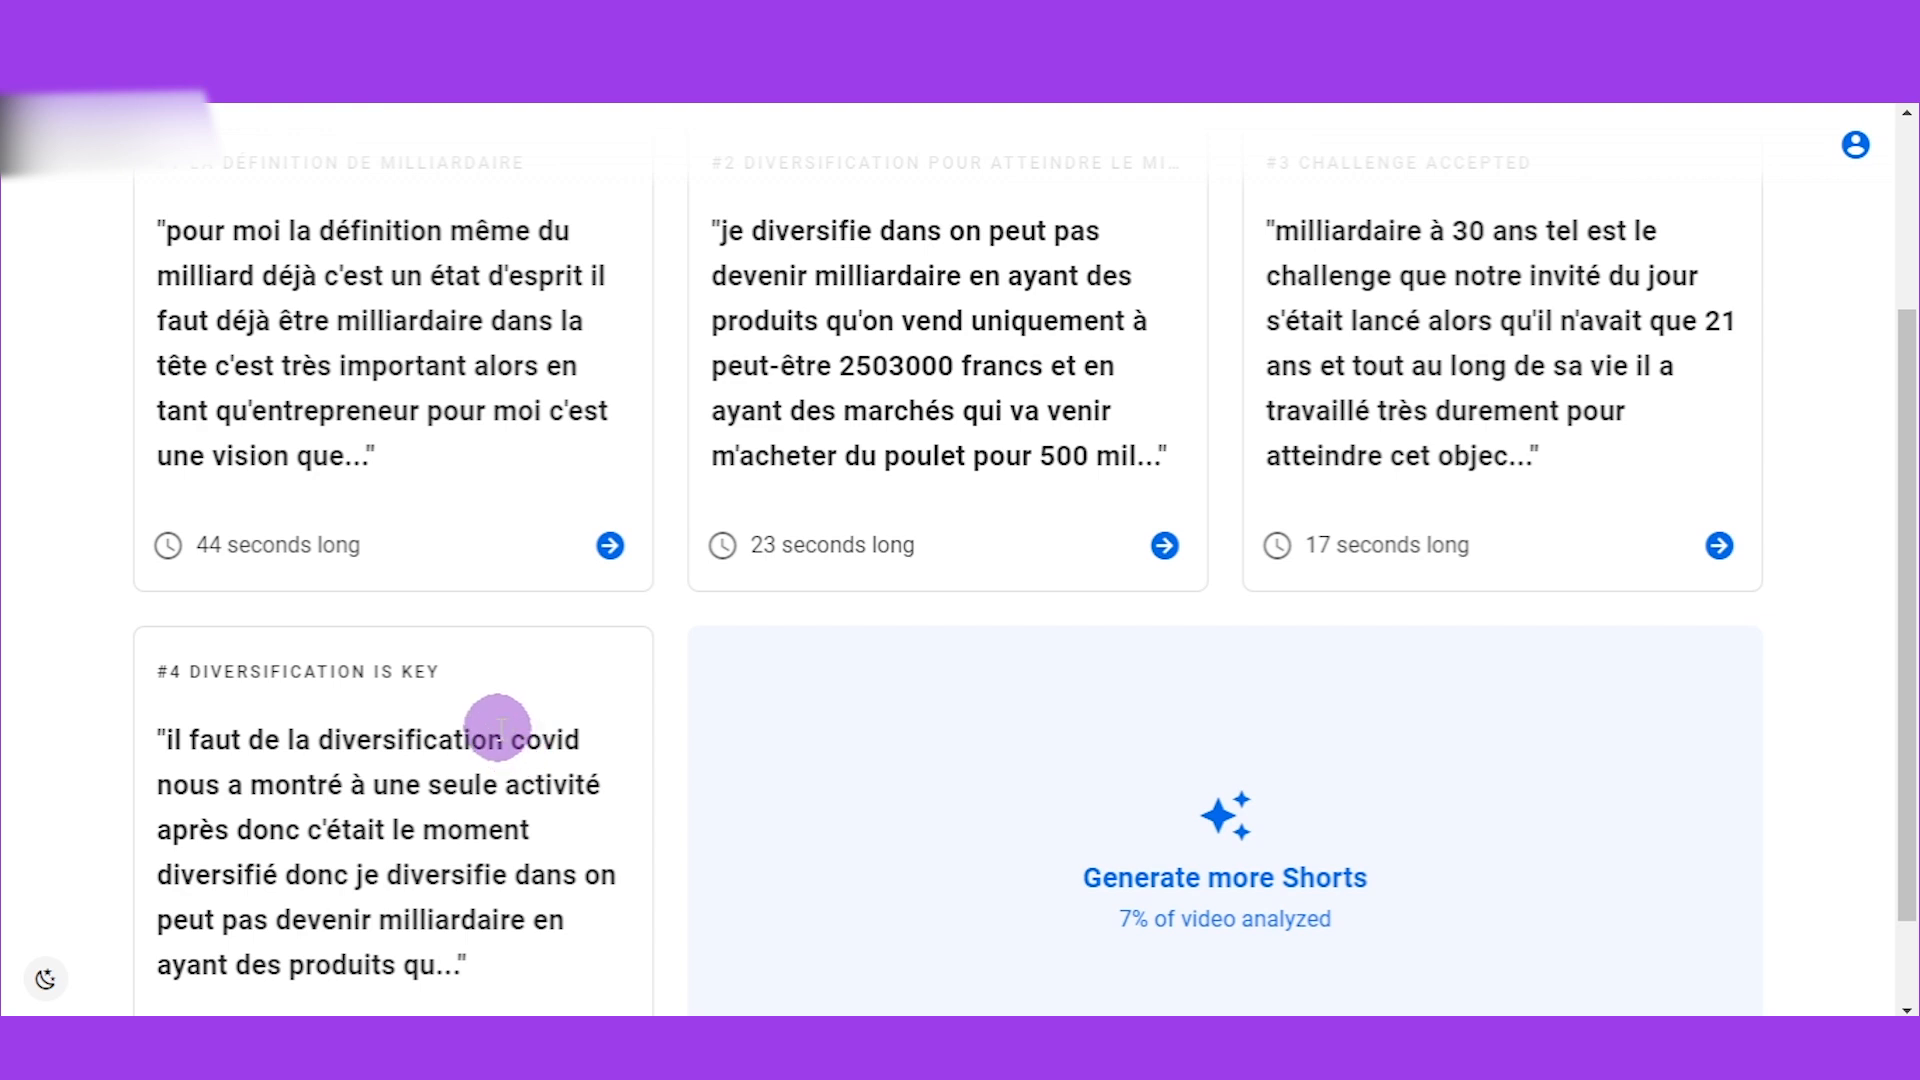
scroll(868, 806, "up", 1)
scroll(876, 807, "down", 2)
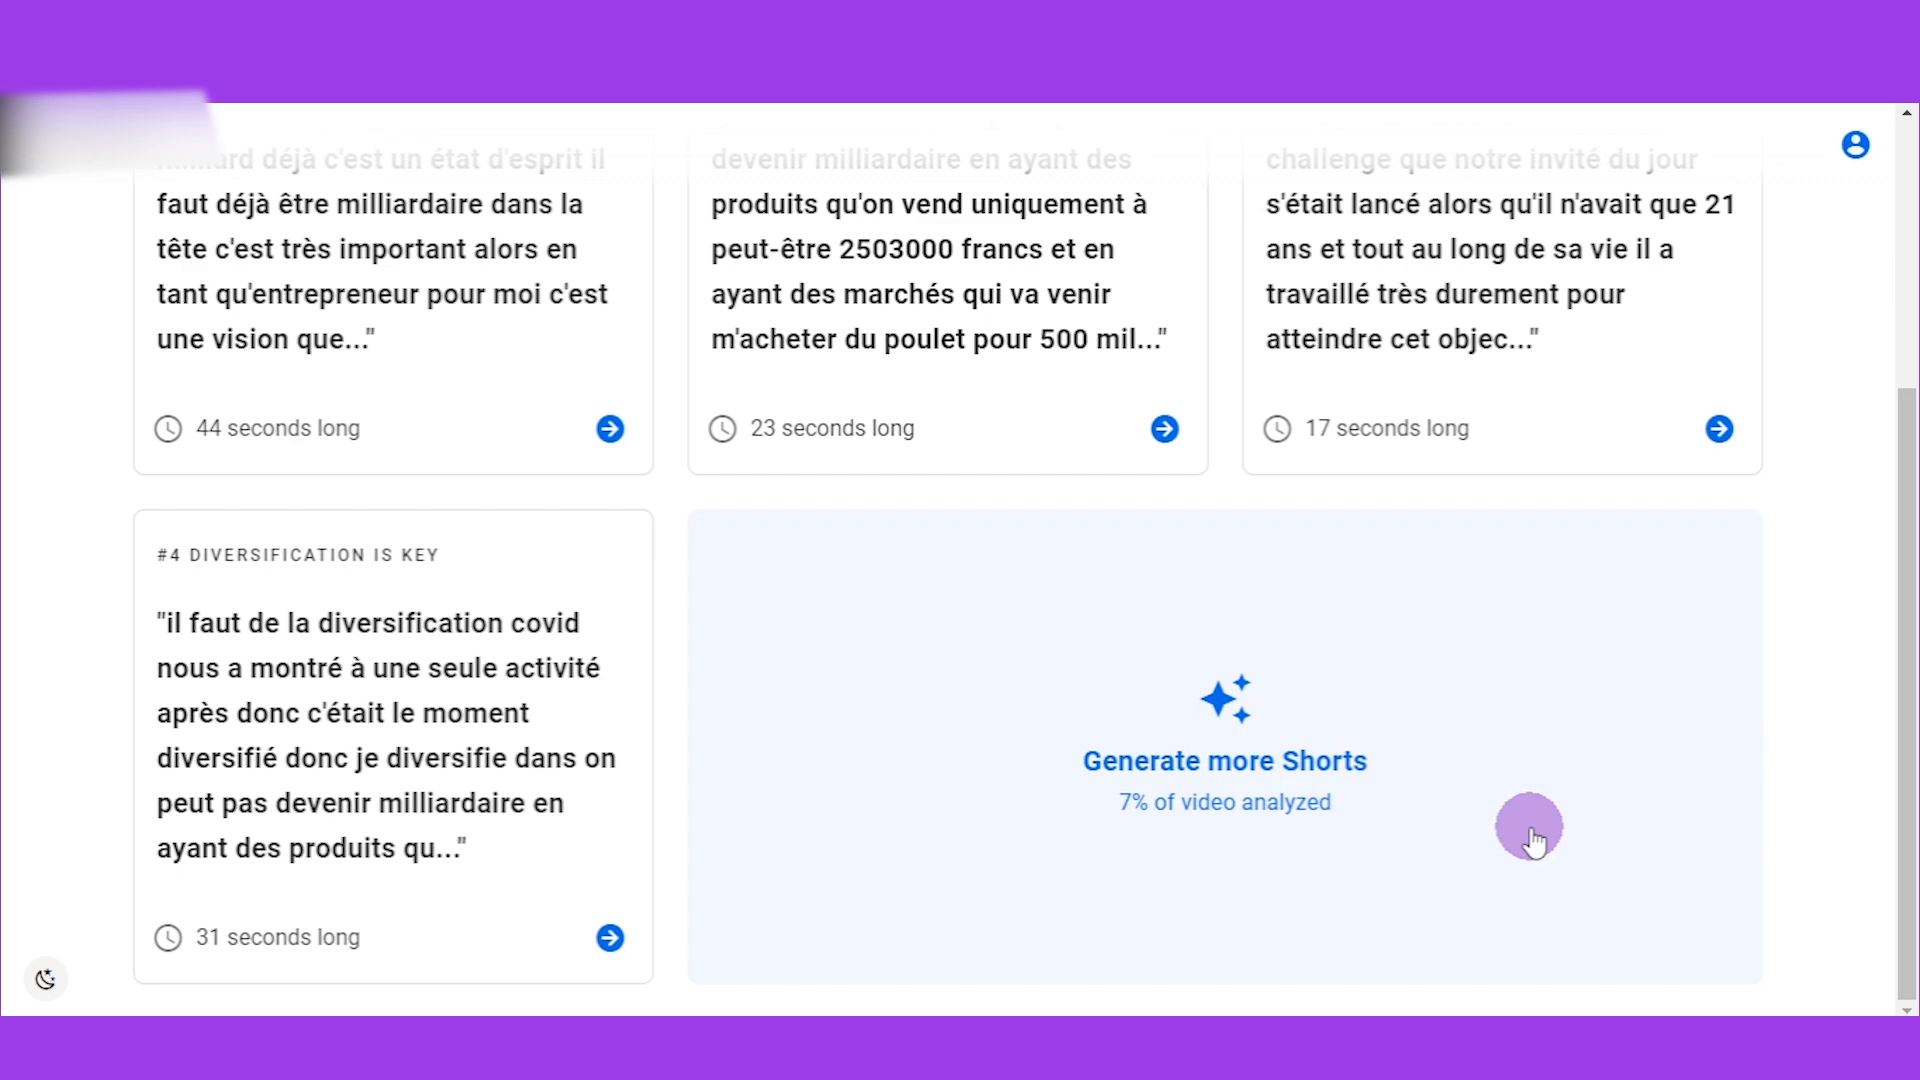
scroll(1533, 835, "up", 3)
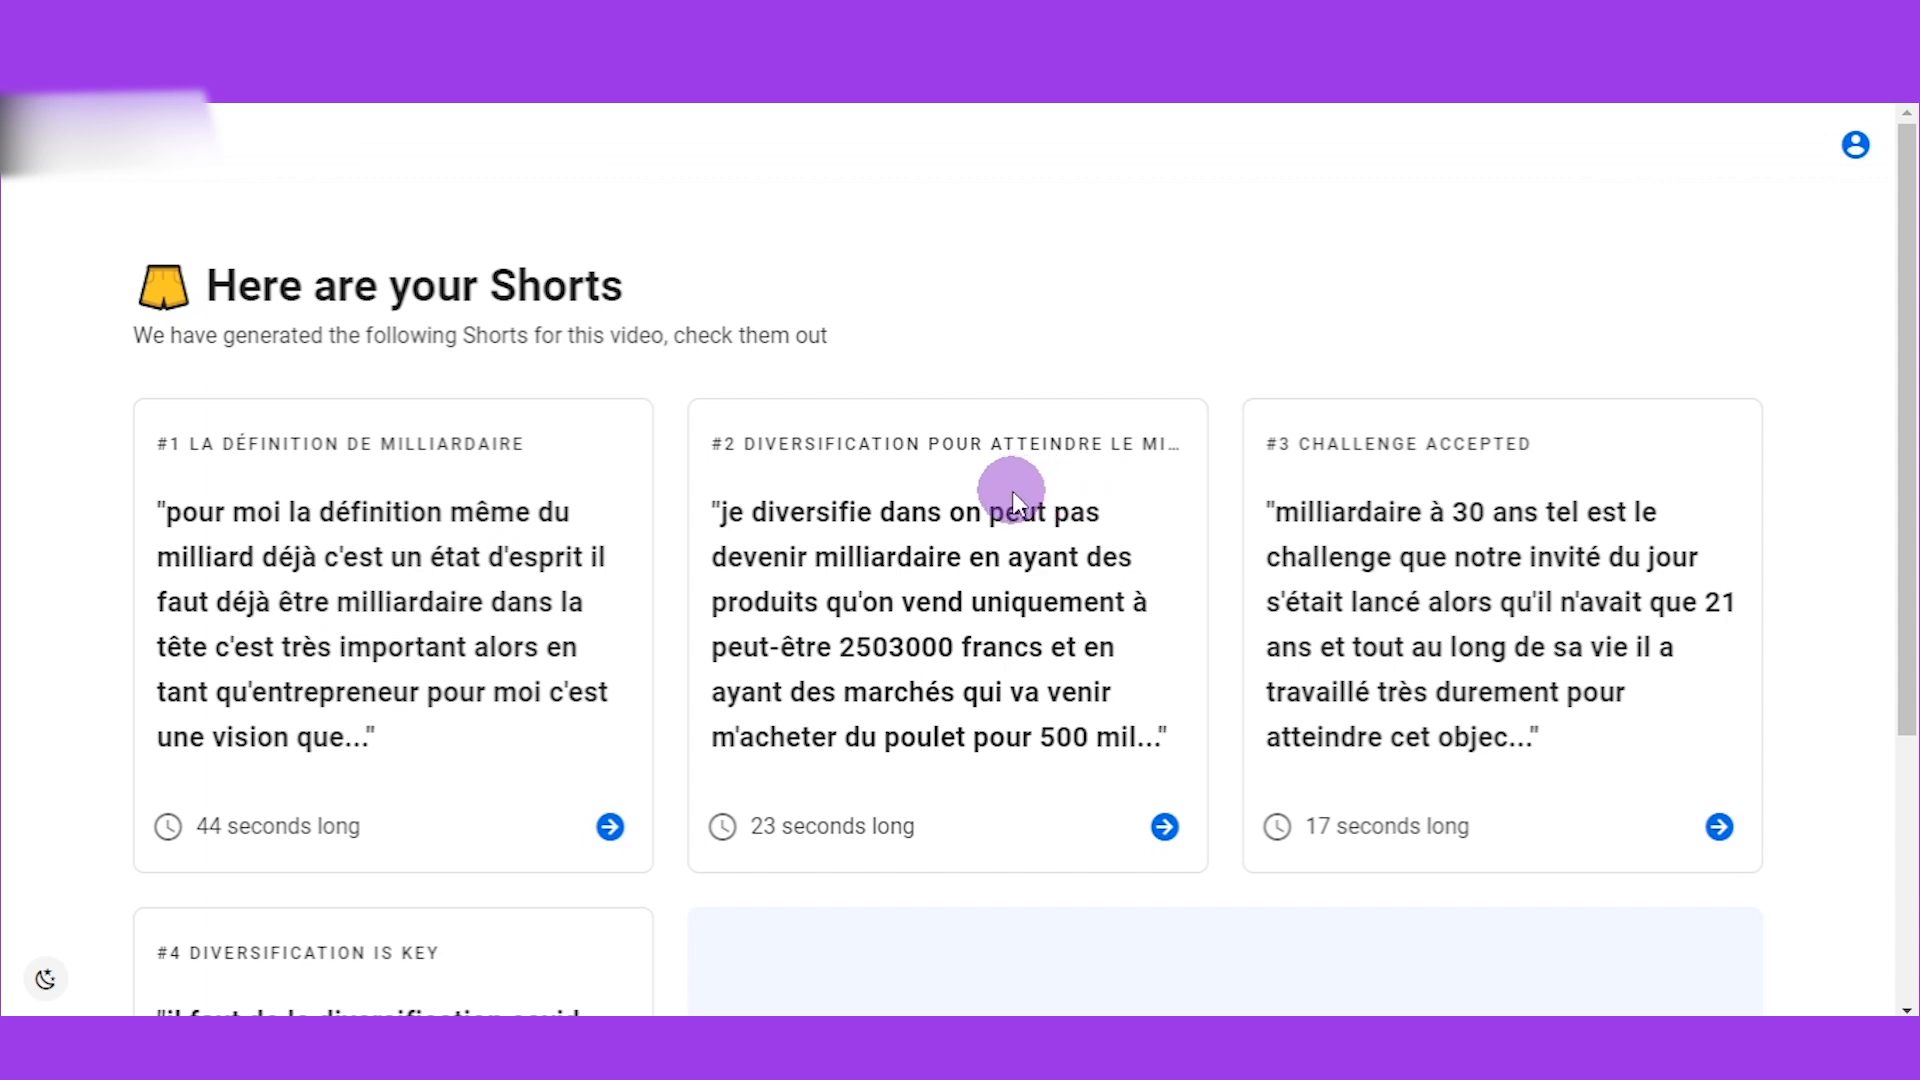
scroll(1506, 662, "down", 3)
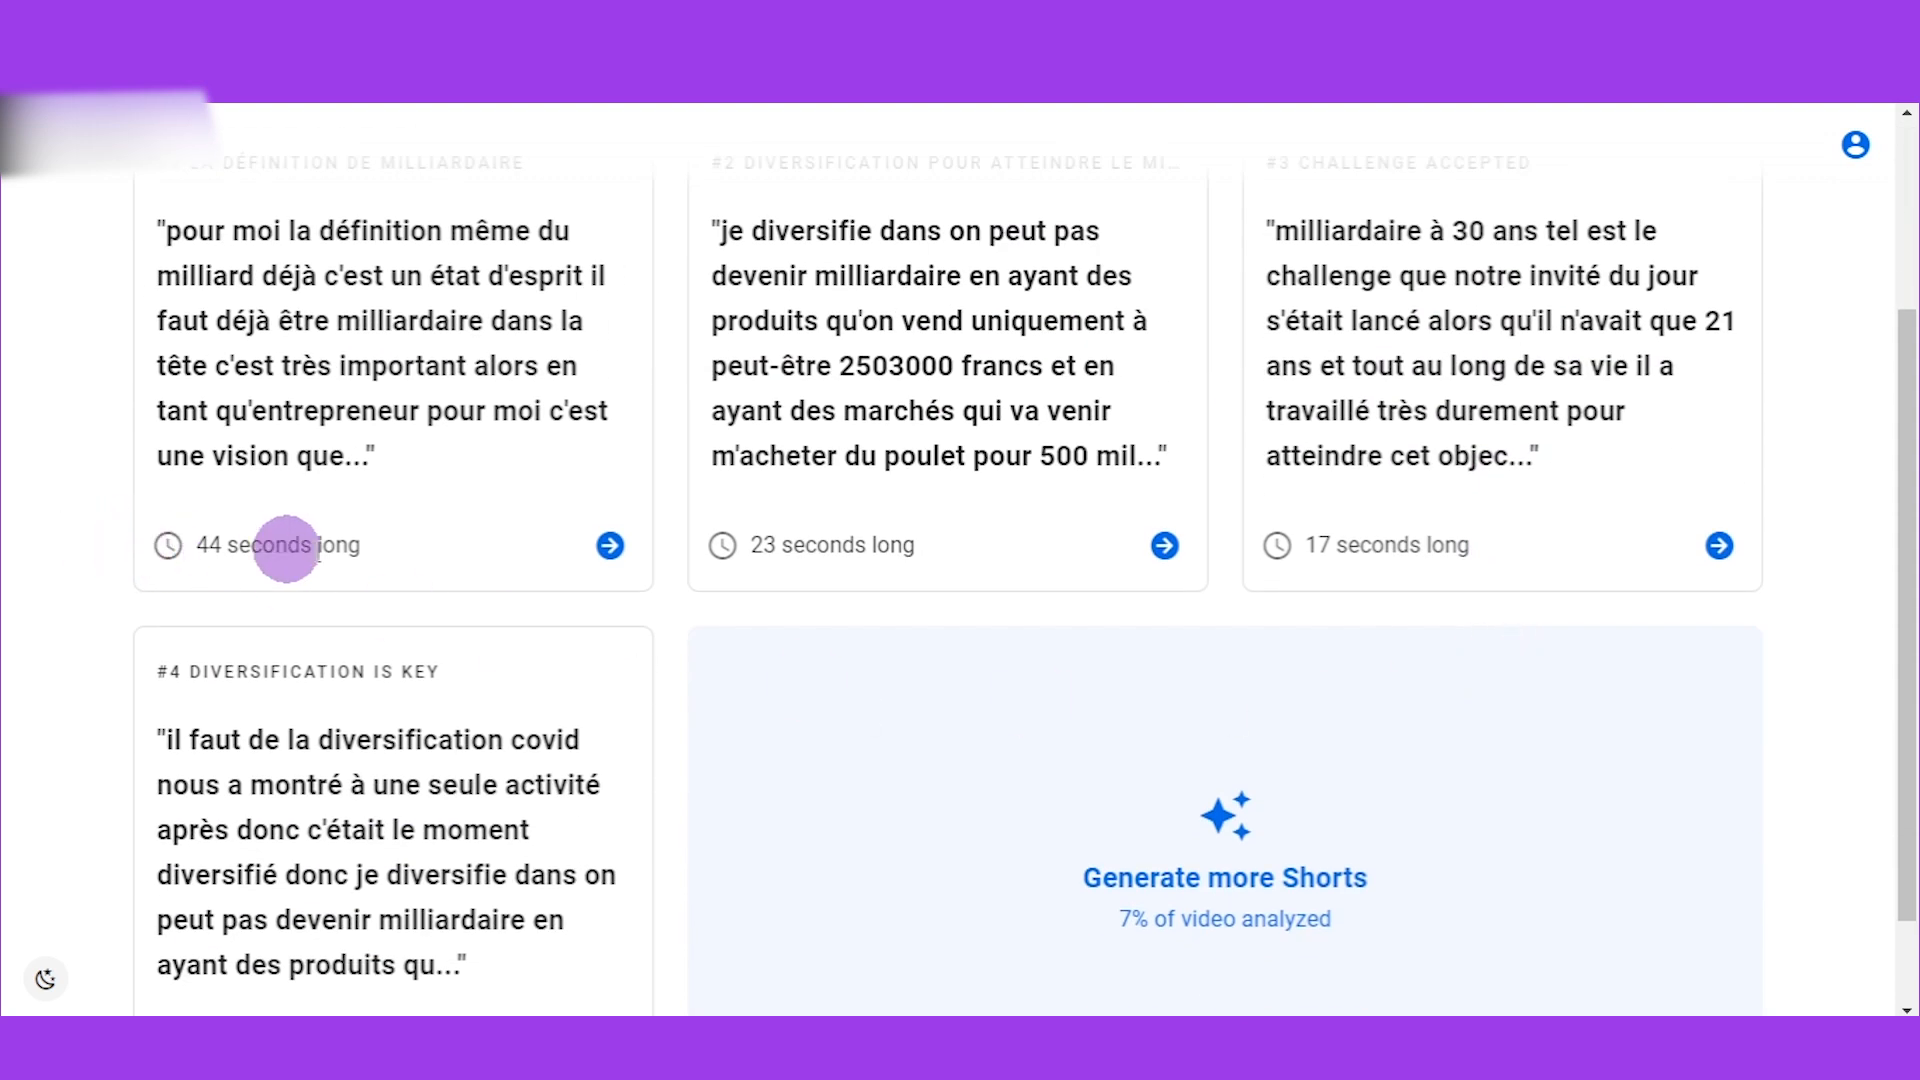
left_click_drag(201, 548, 368, 561)
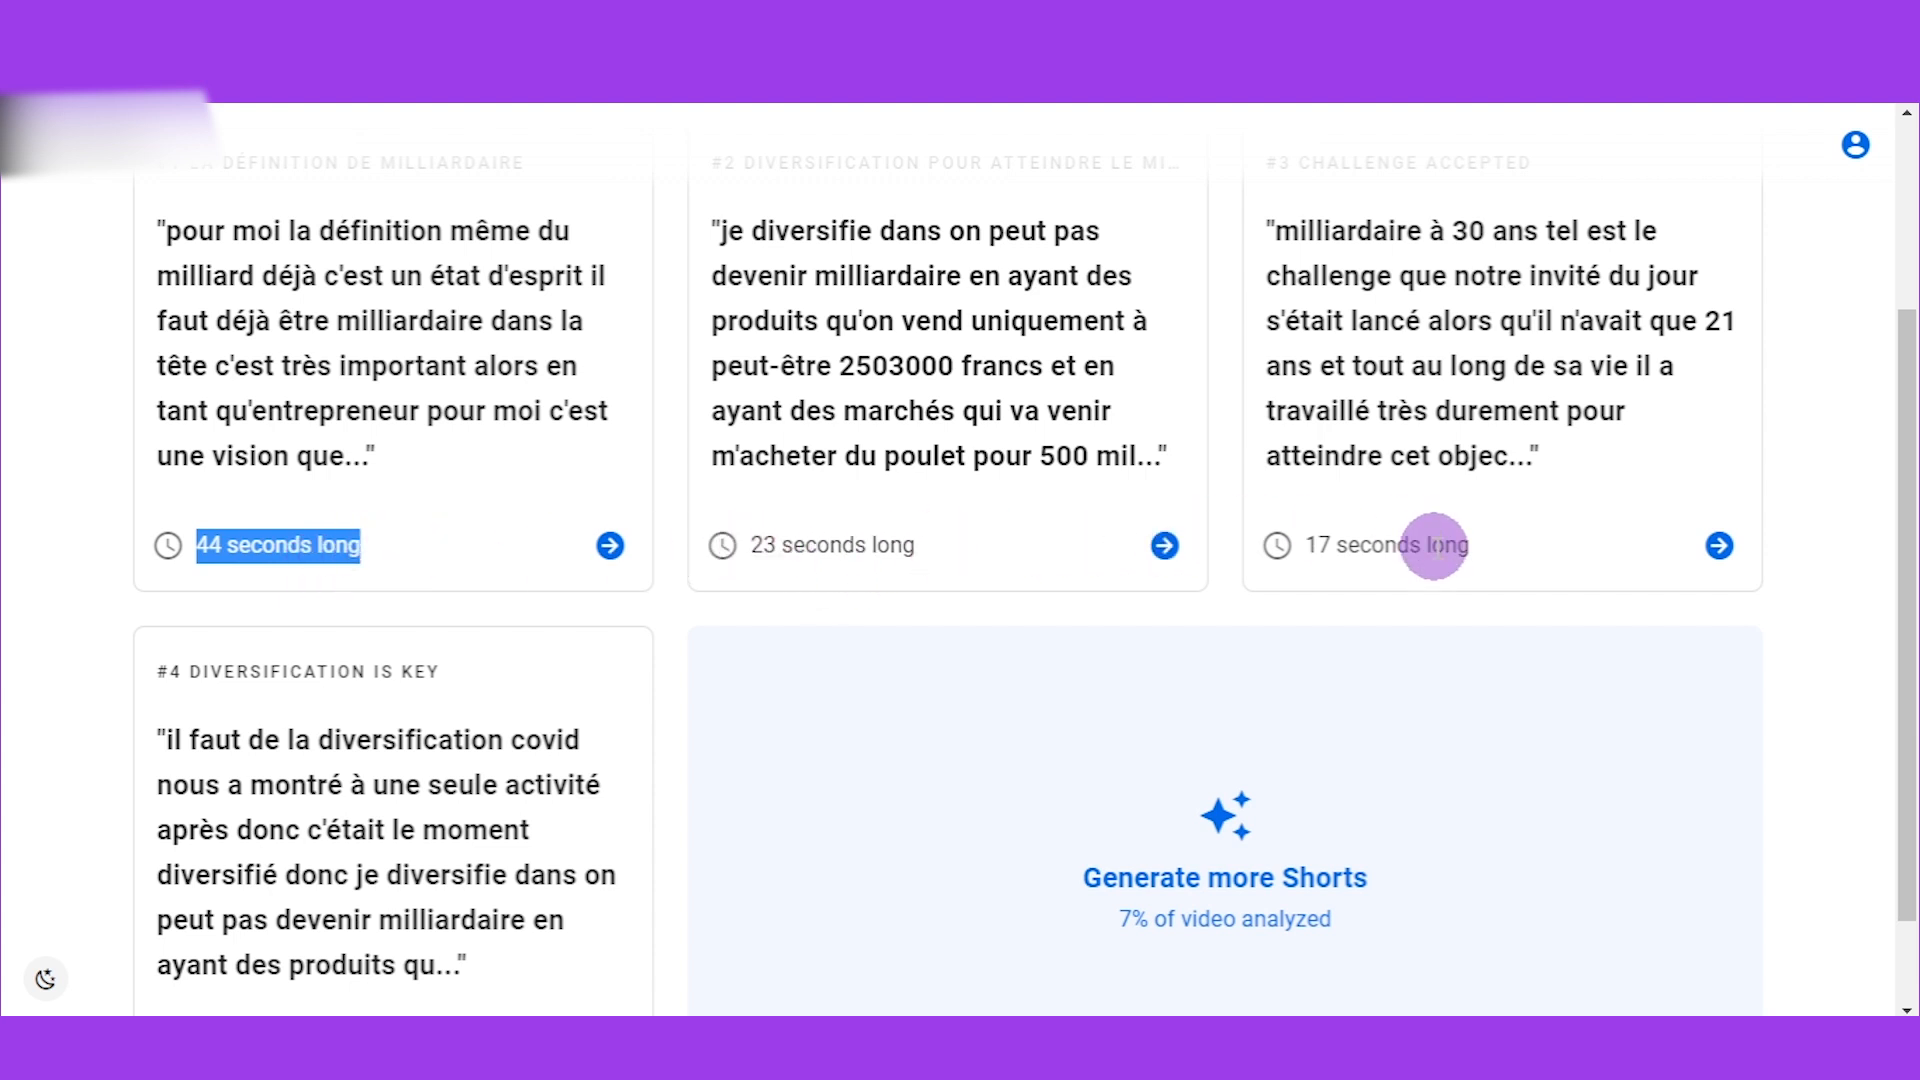
scroll(1710, 700, "down", 1)
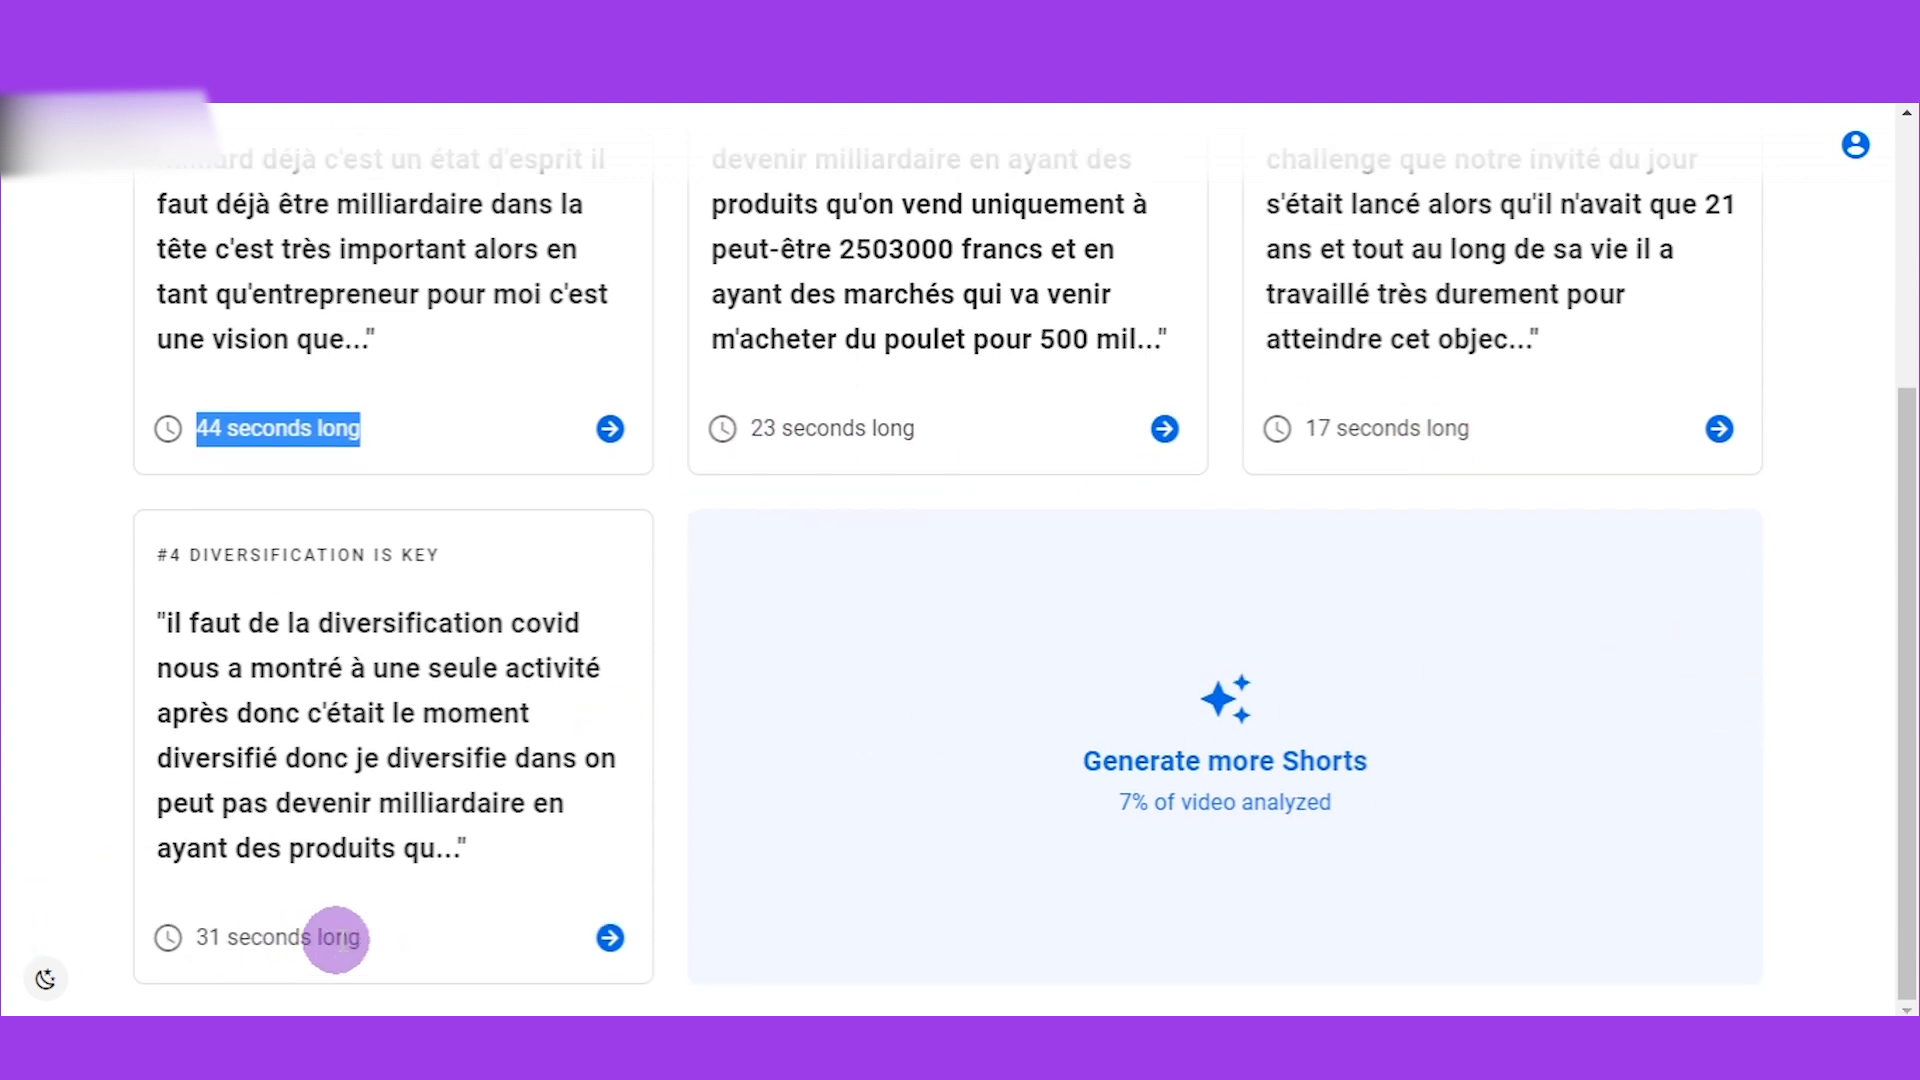
scroll(1839, 754, "up", 1)
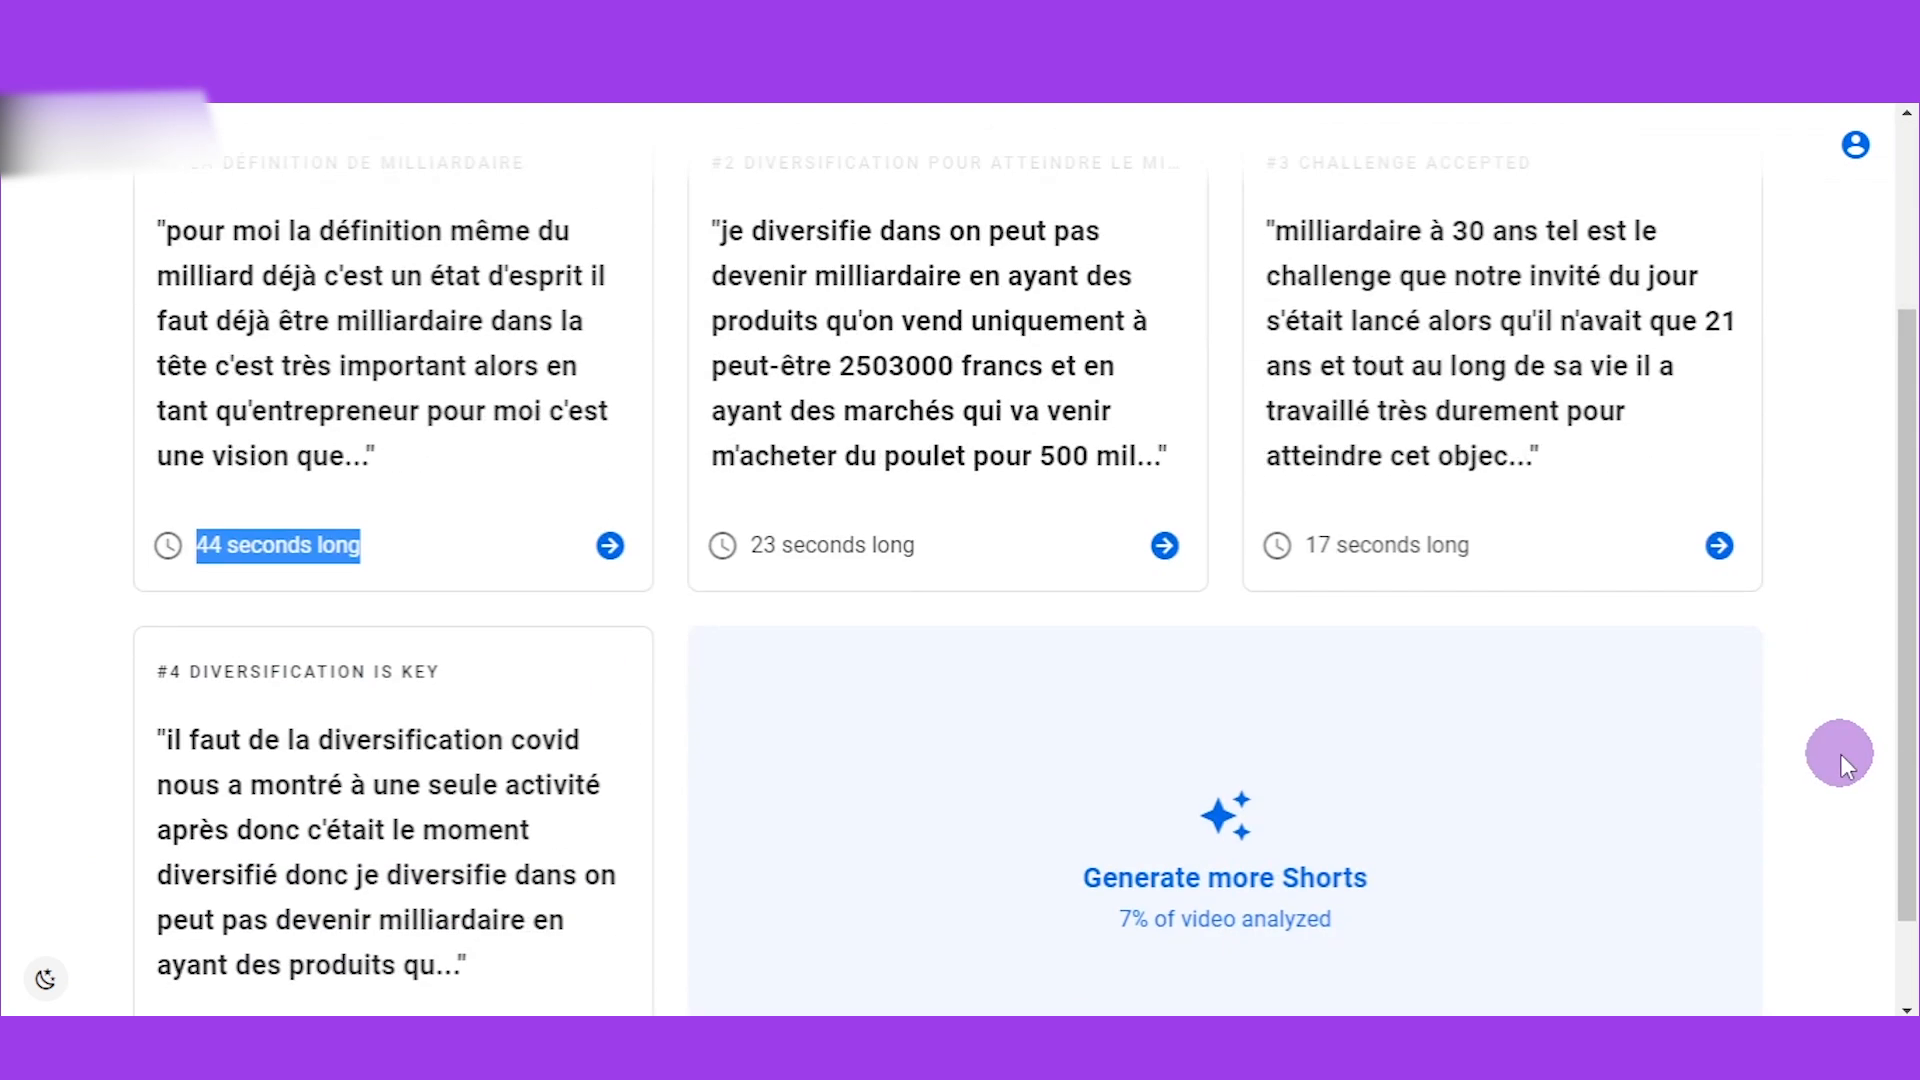
scroll(1840, 754, "up", 1)
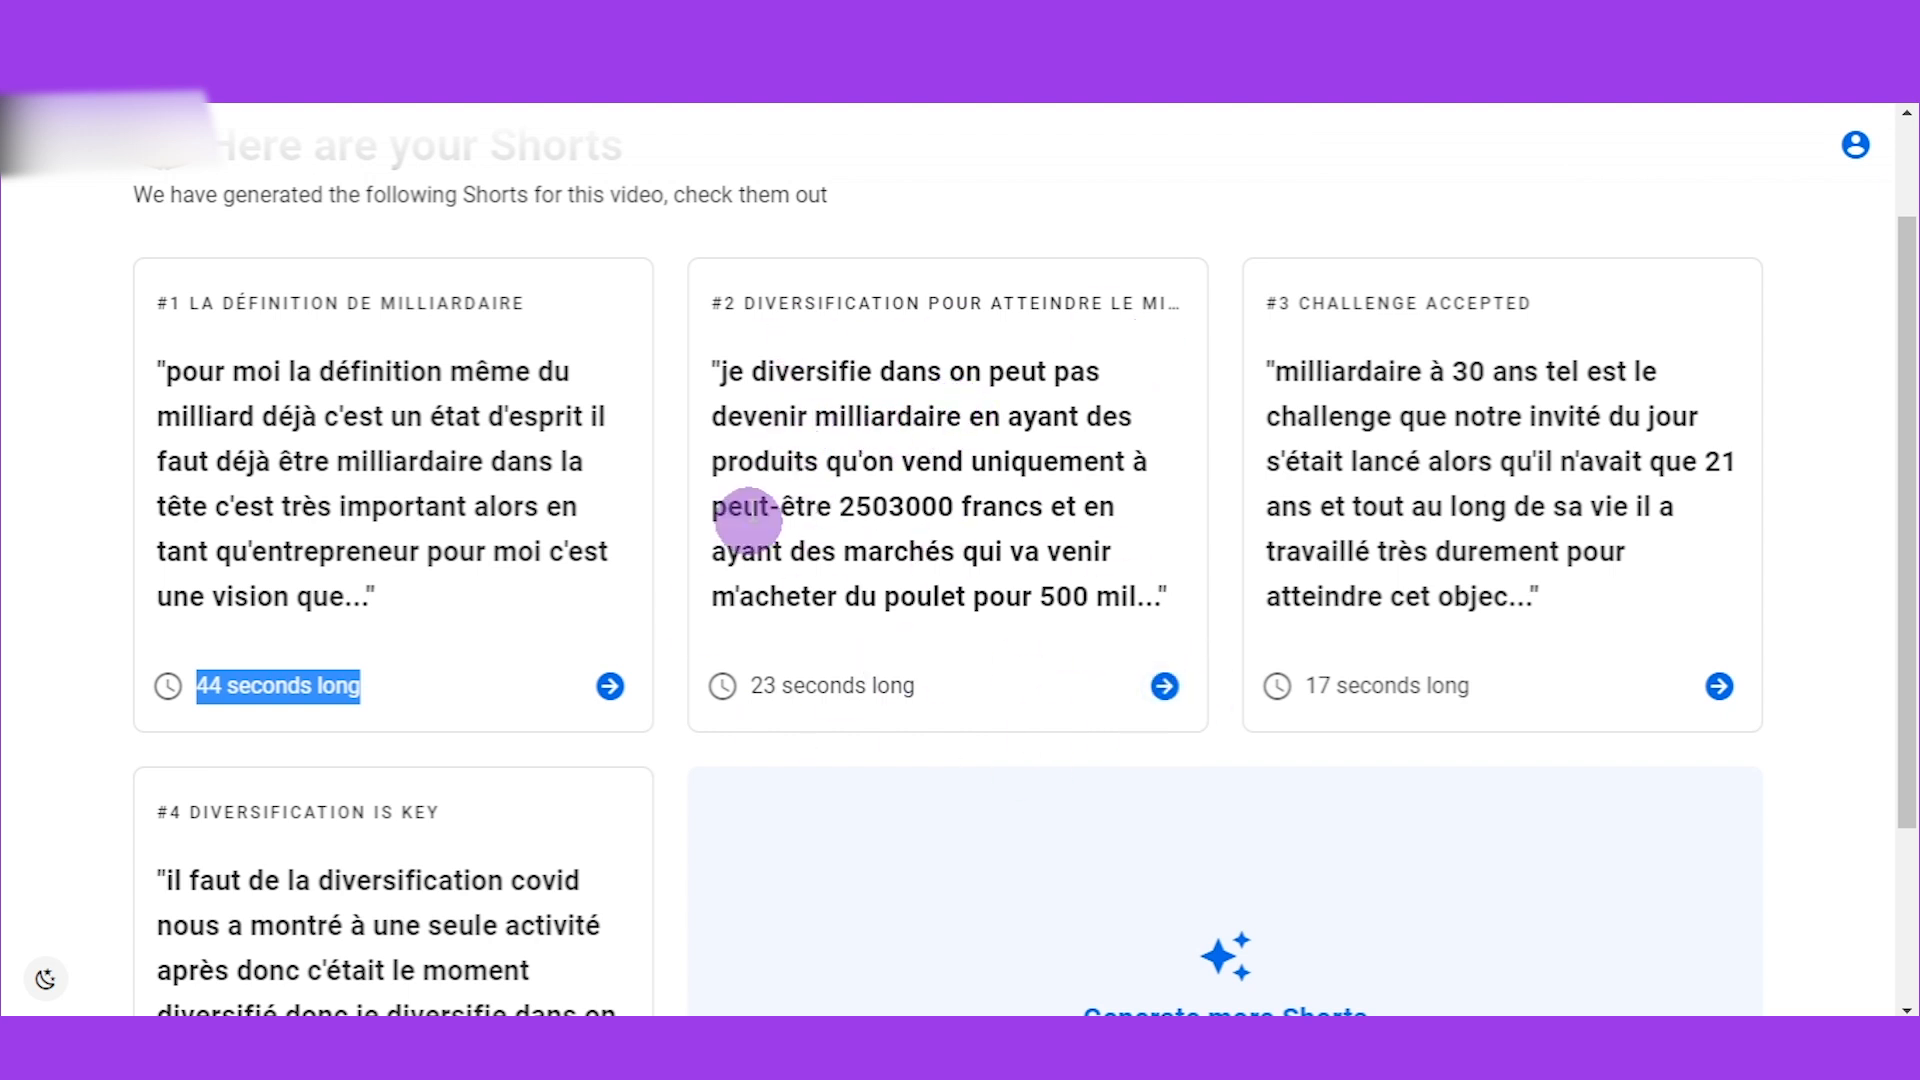
Open the Short "Diversification pour atteindre le milliard" for editing and export.
left_click(1164, 686)
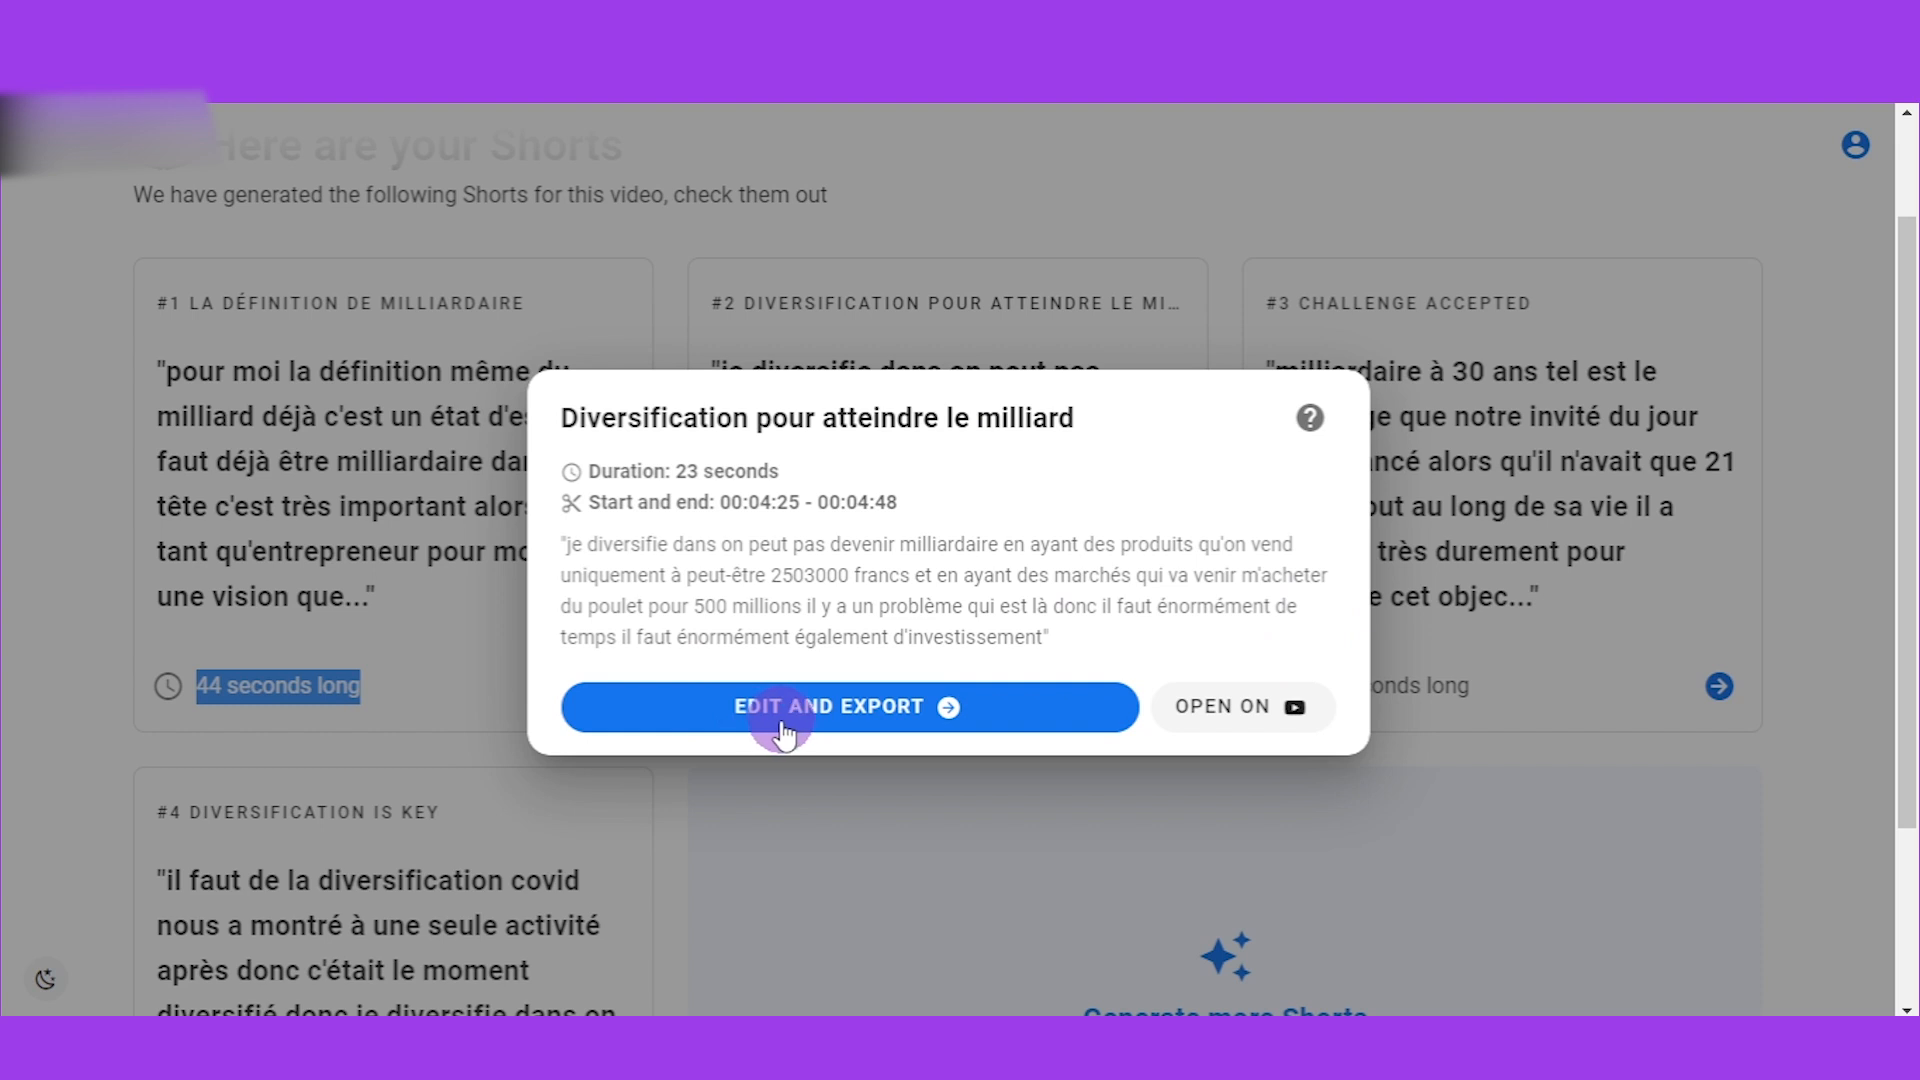
left_click(893, 710)
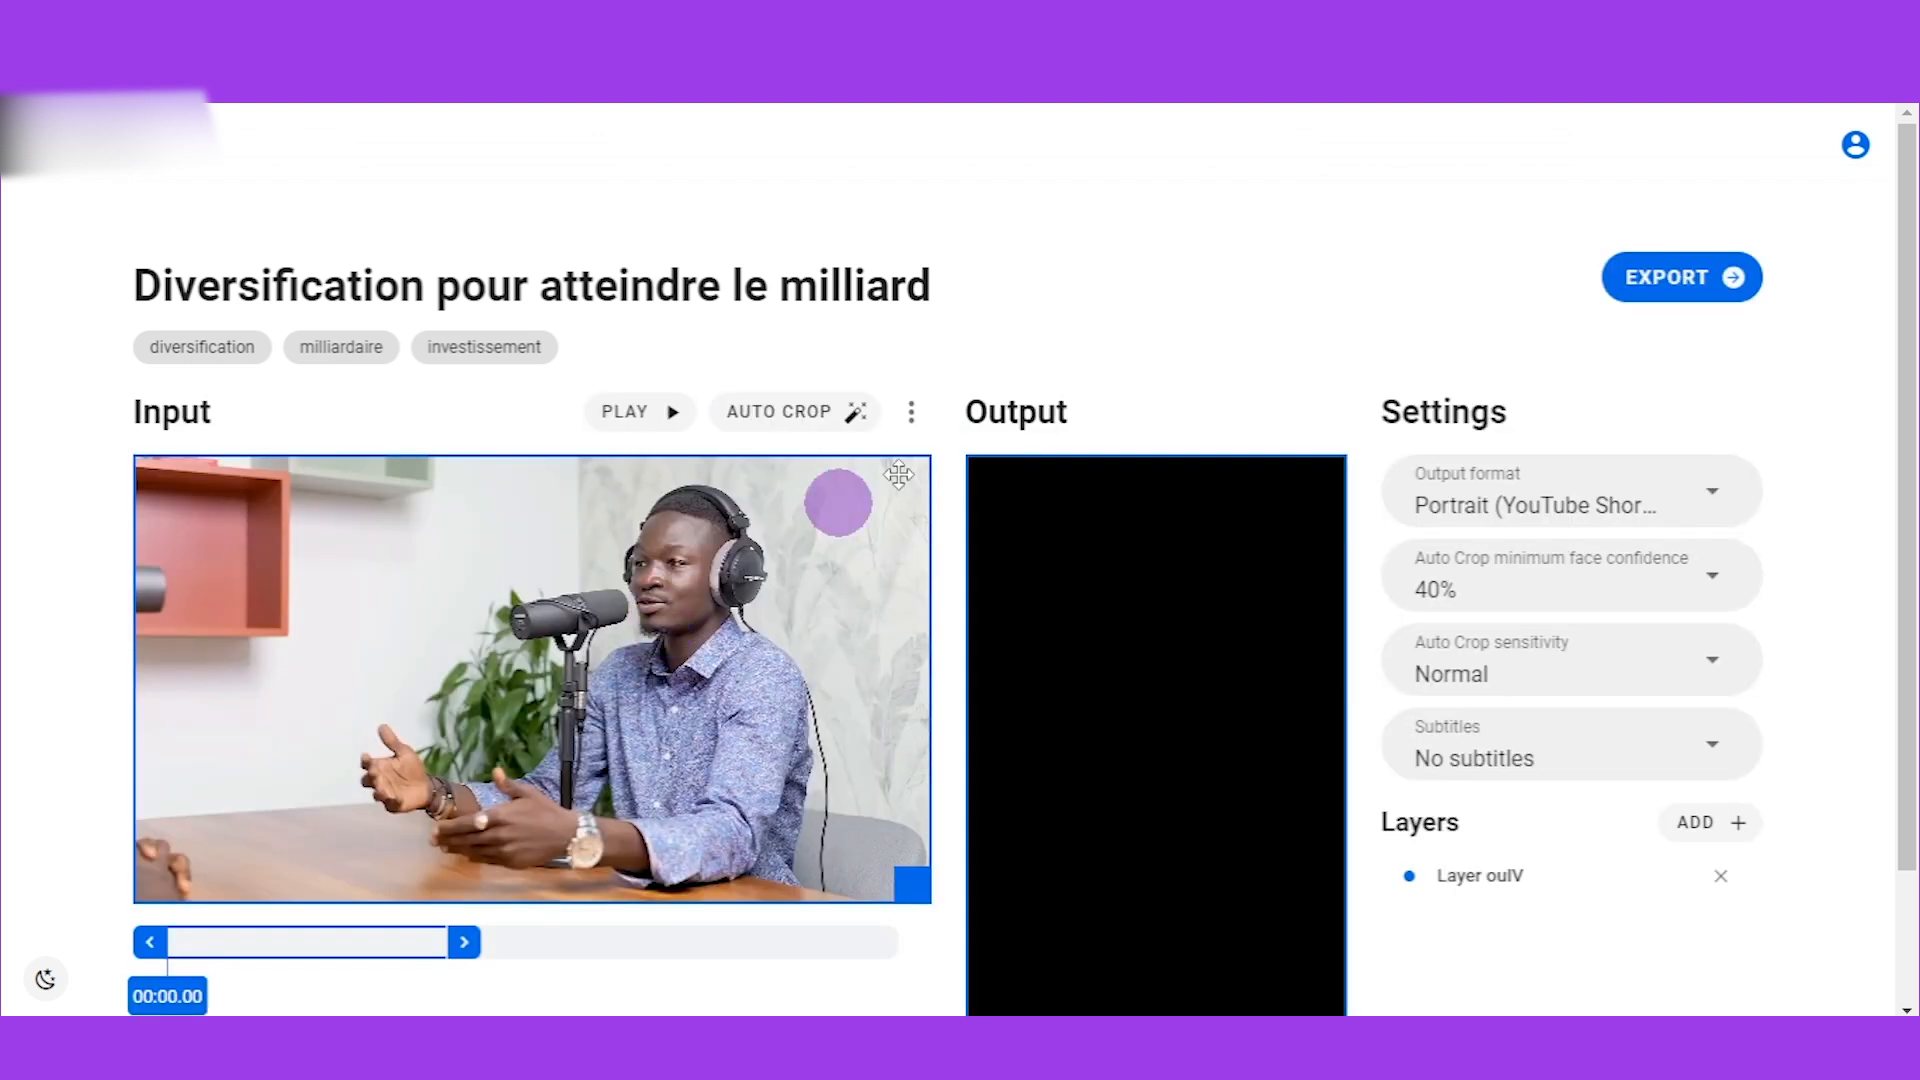
Look over the clip's title, tags, input, output and settings, and play a few seconds of the preview before pausing it.
scroll(1884, 680, "down", 2)
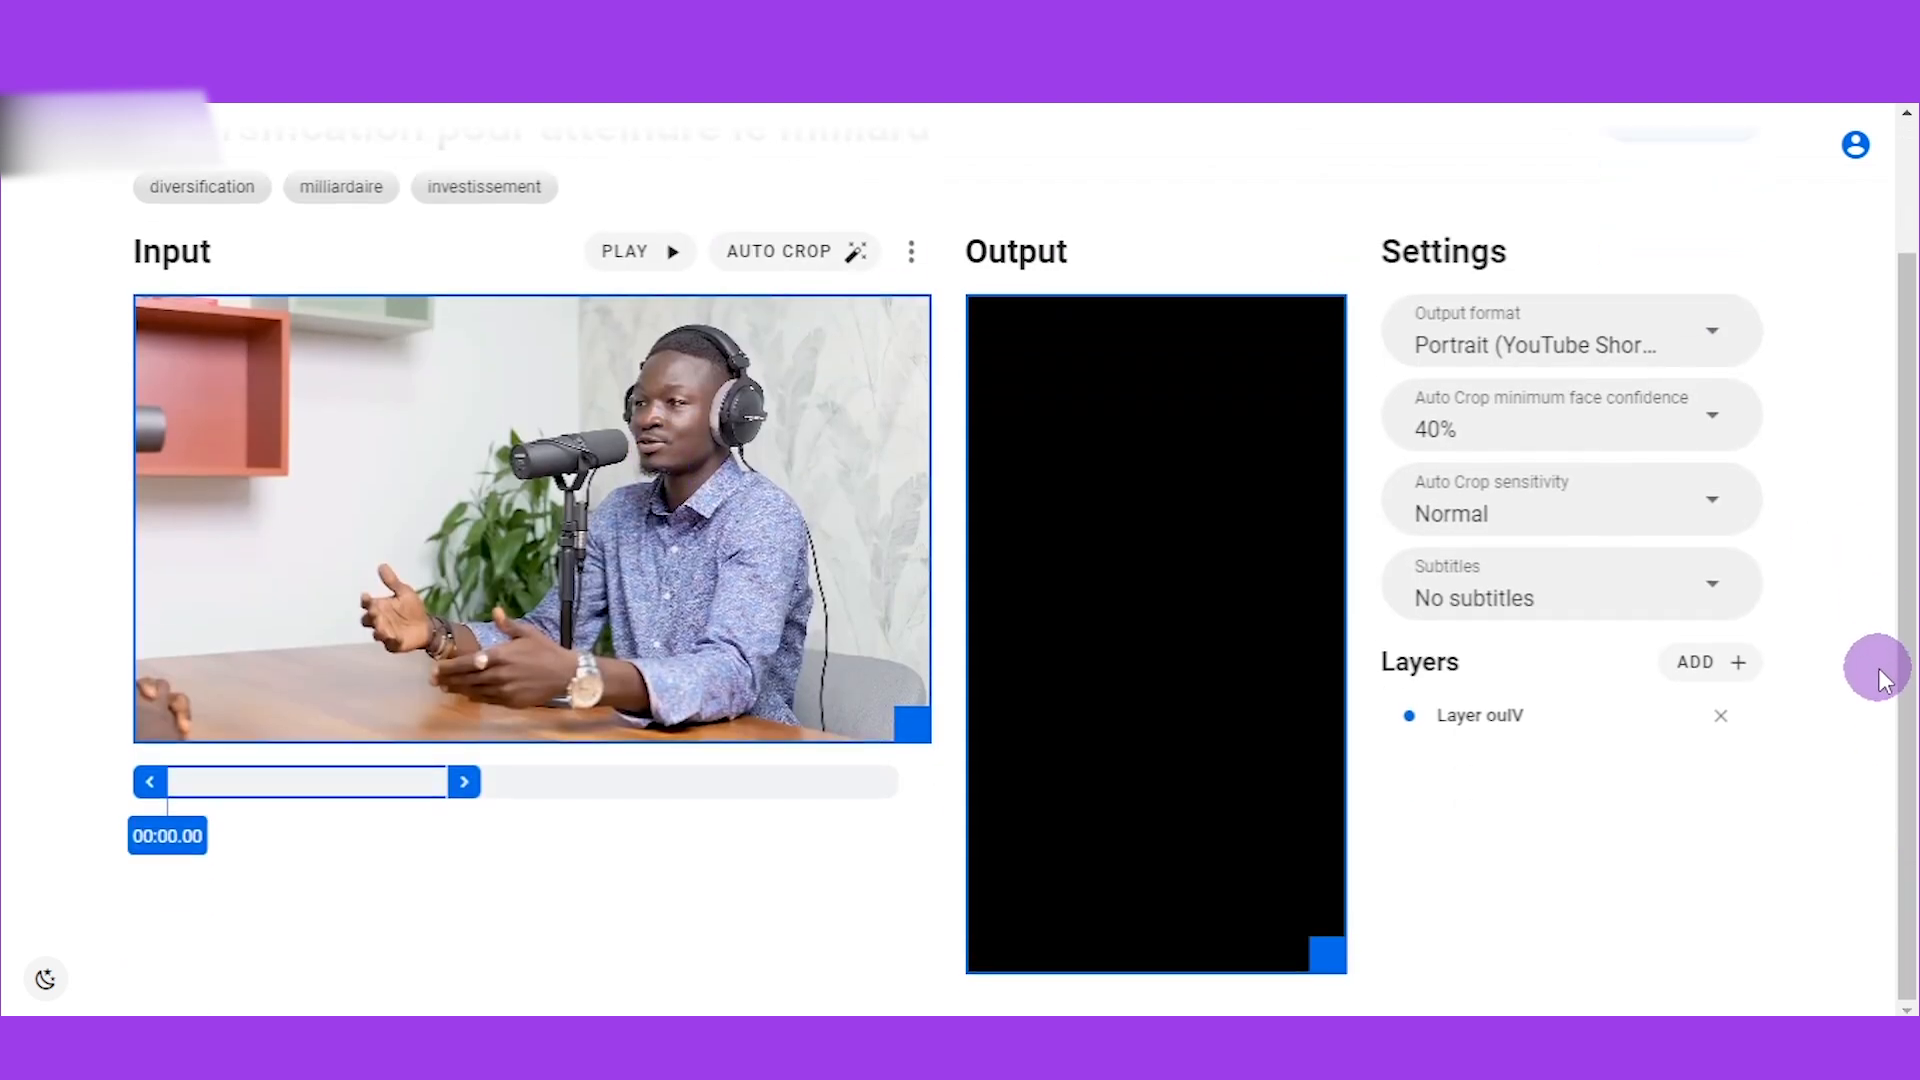
scroll(1880, 678, "up", 2)
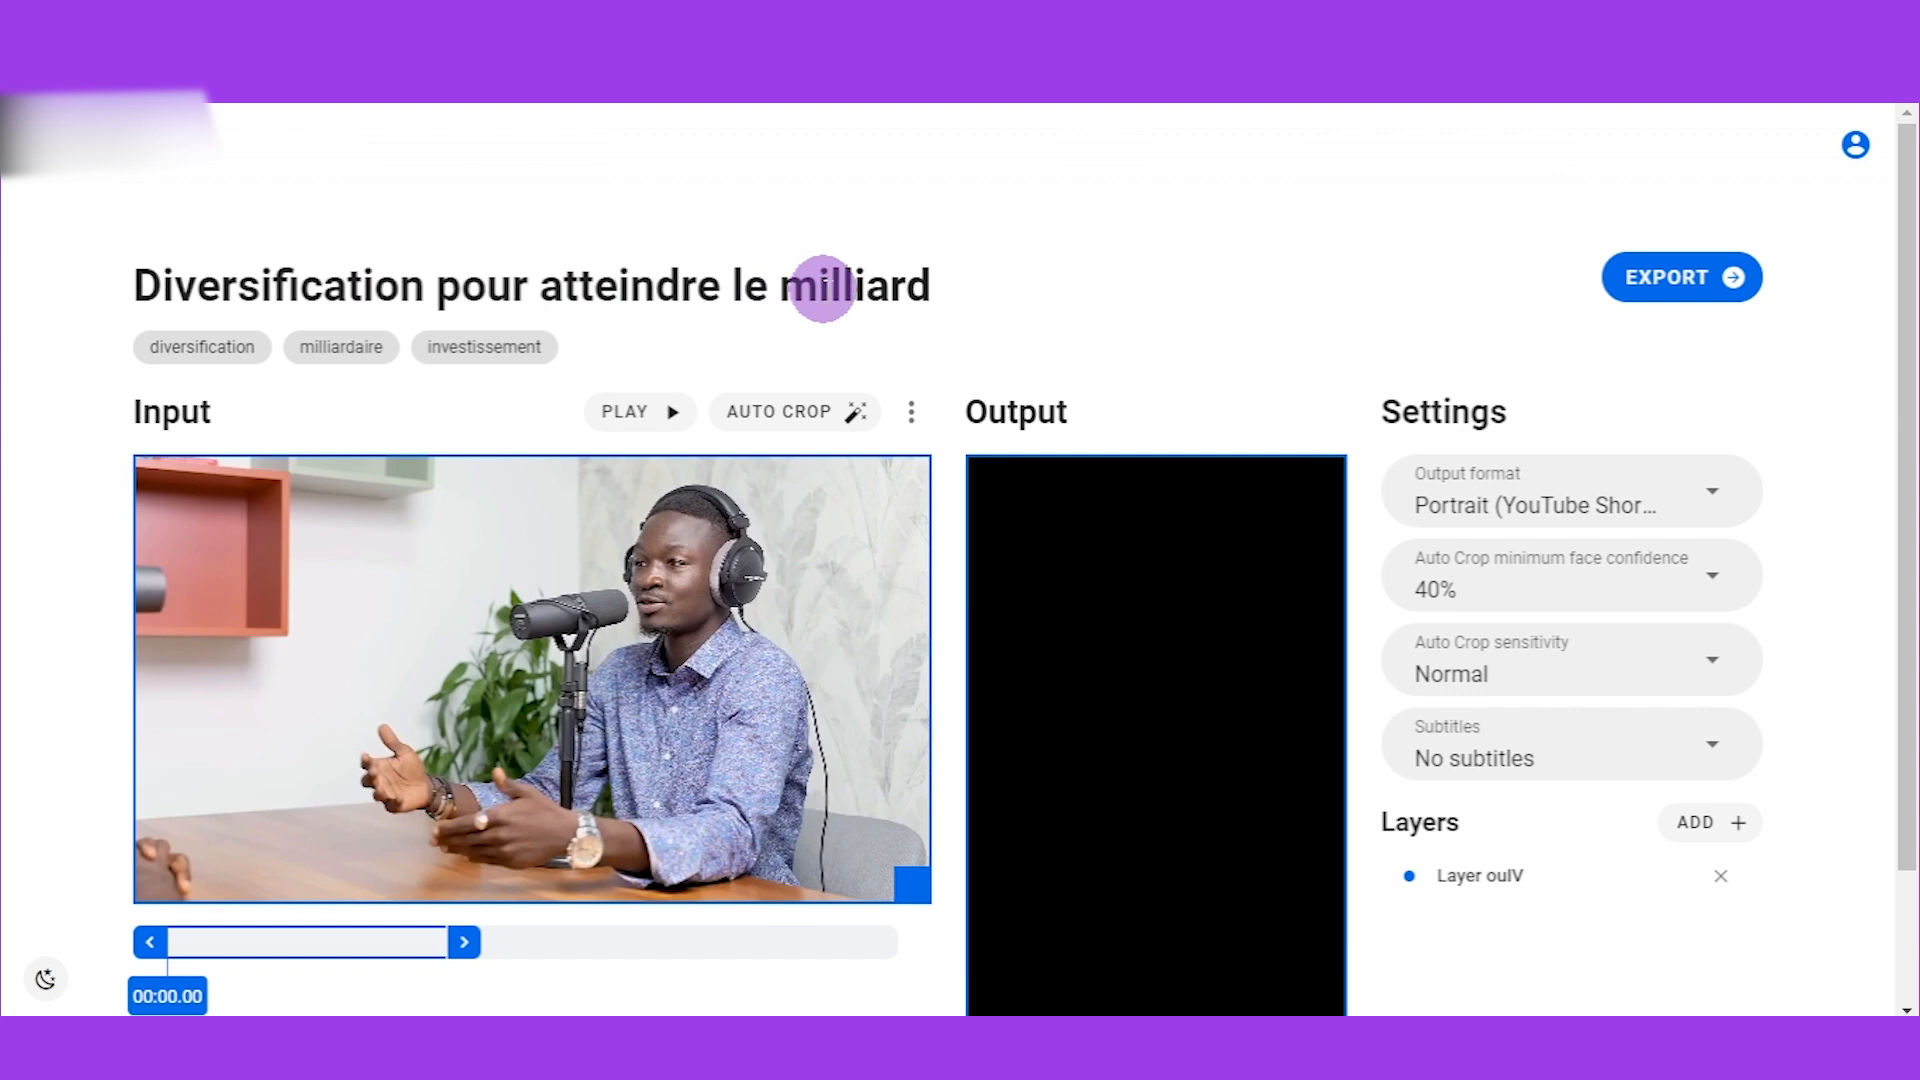
scroll(966, 288, "down", 2)
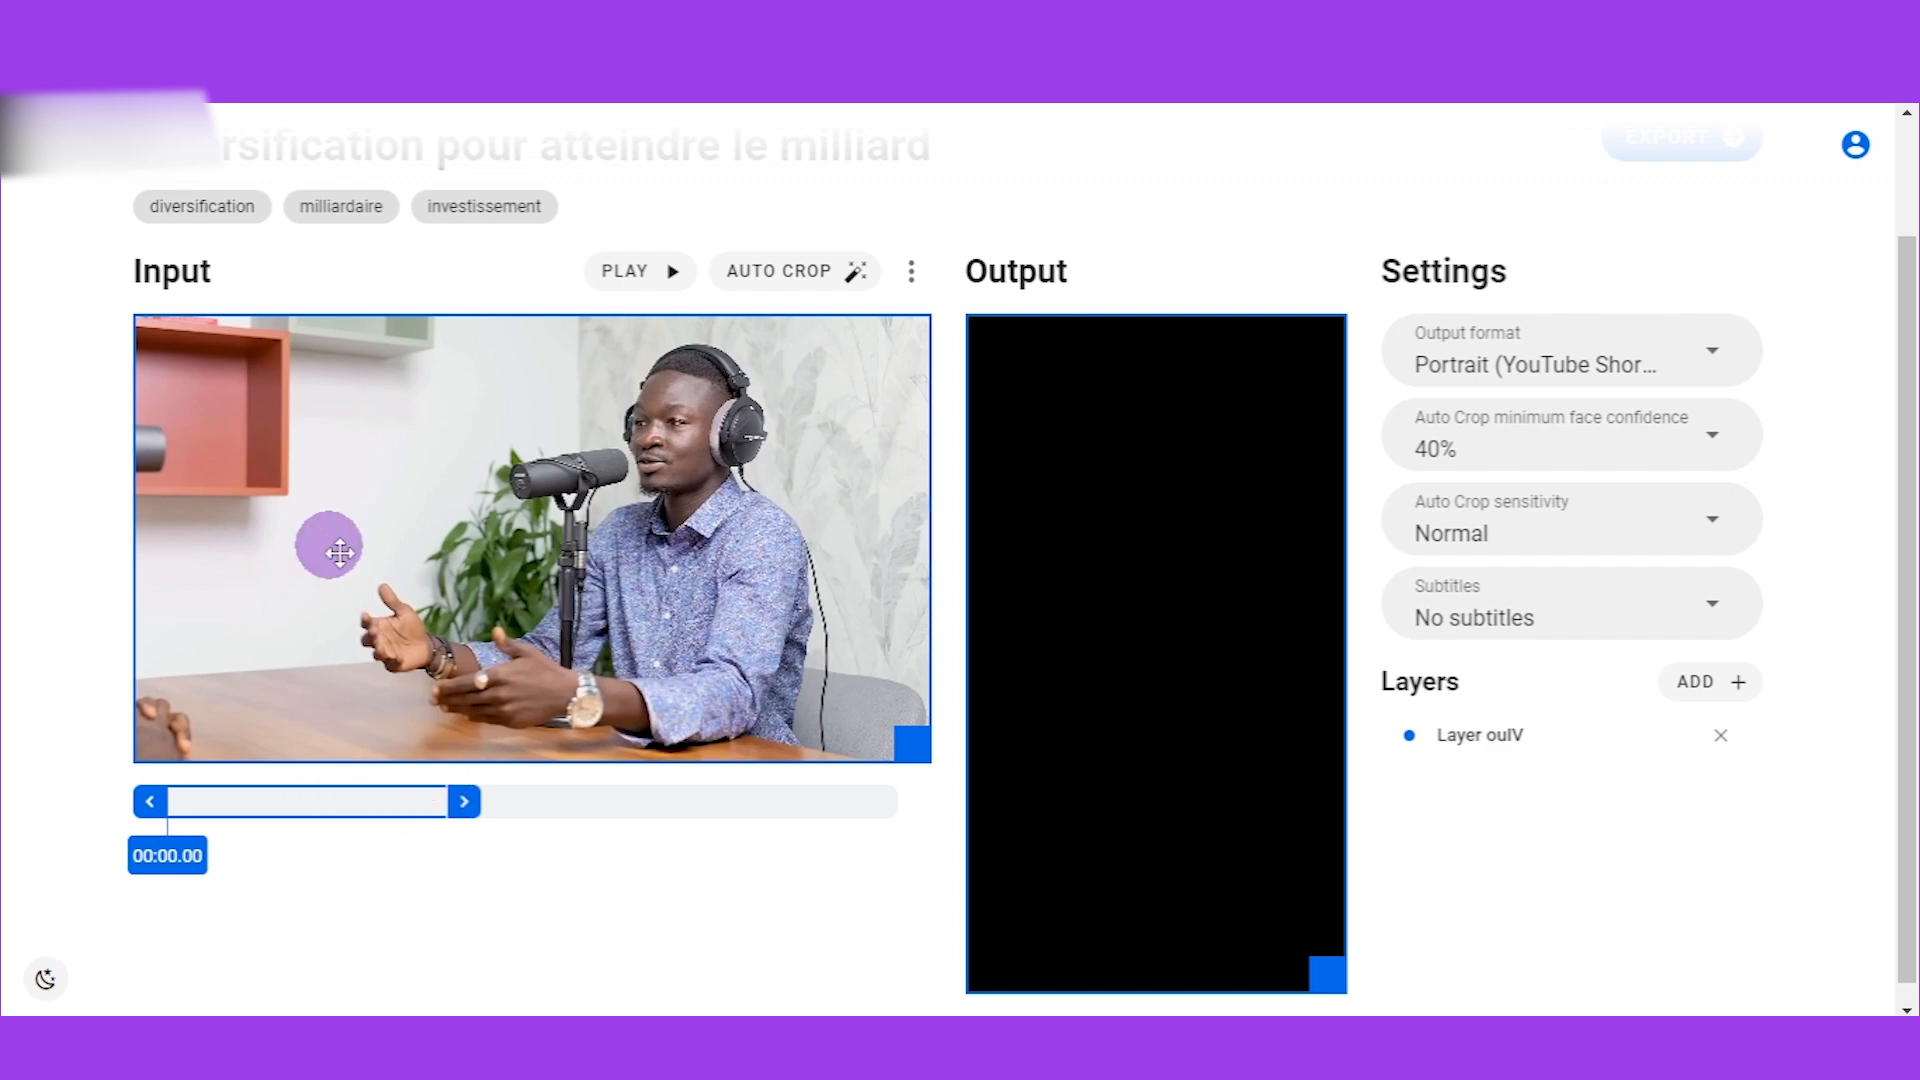
scroll(335, 545, "up", 2)
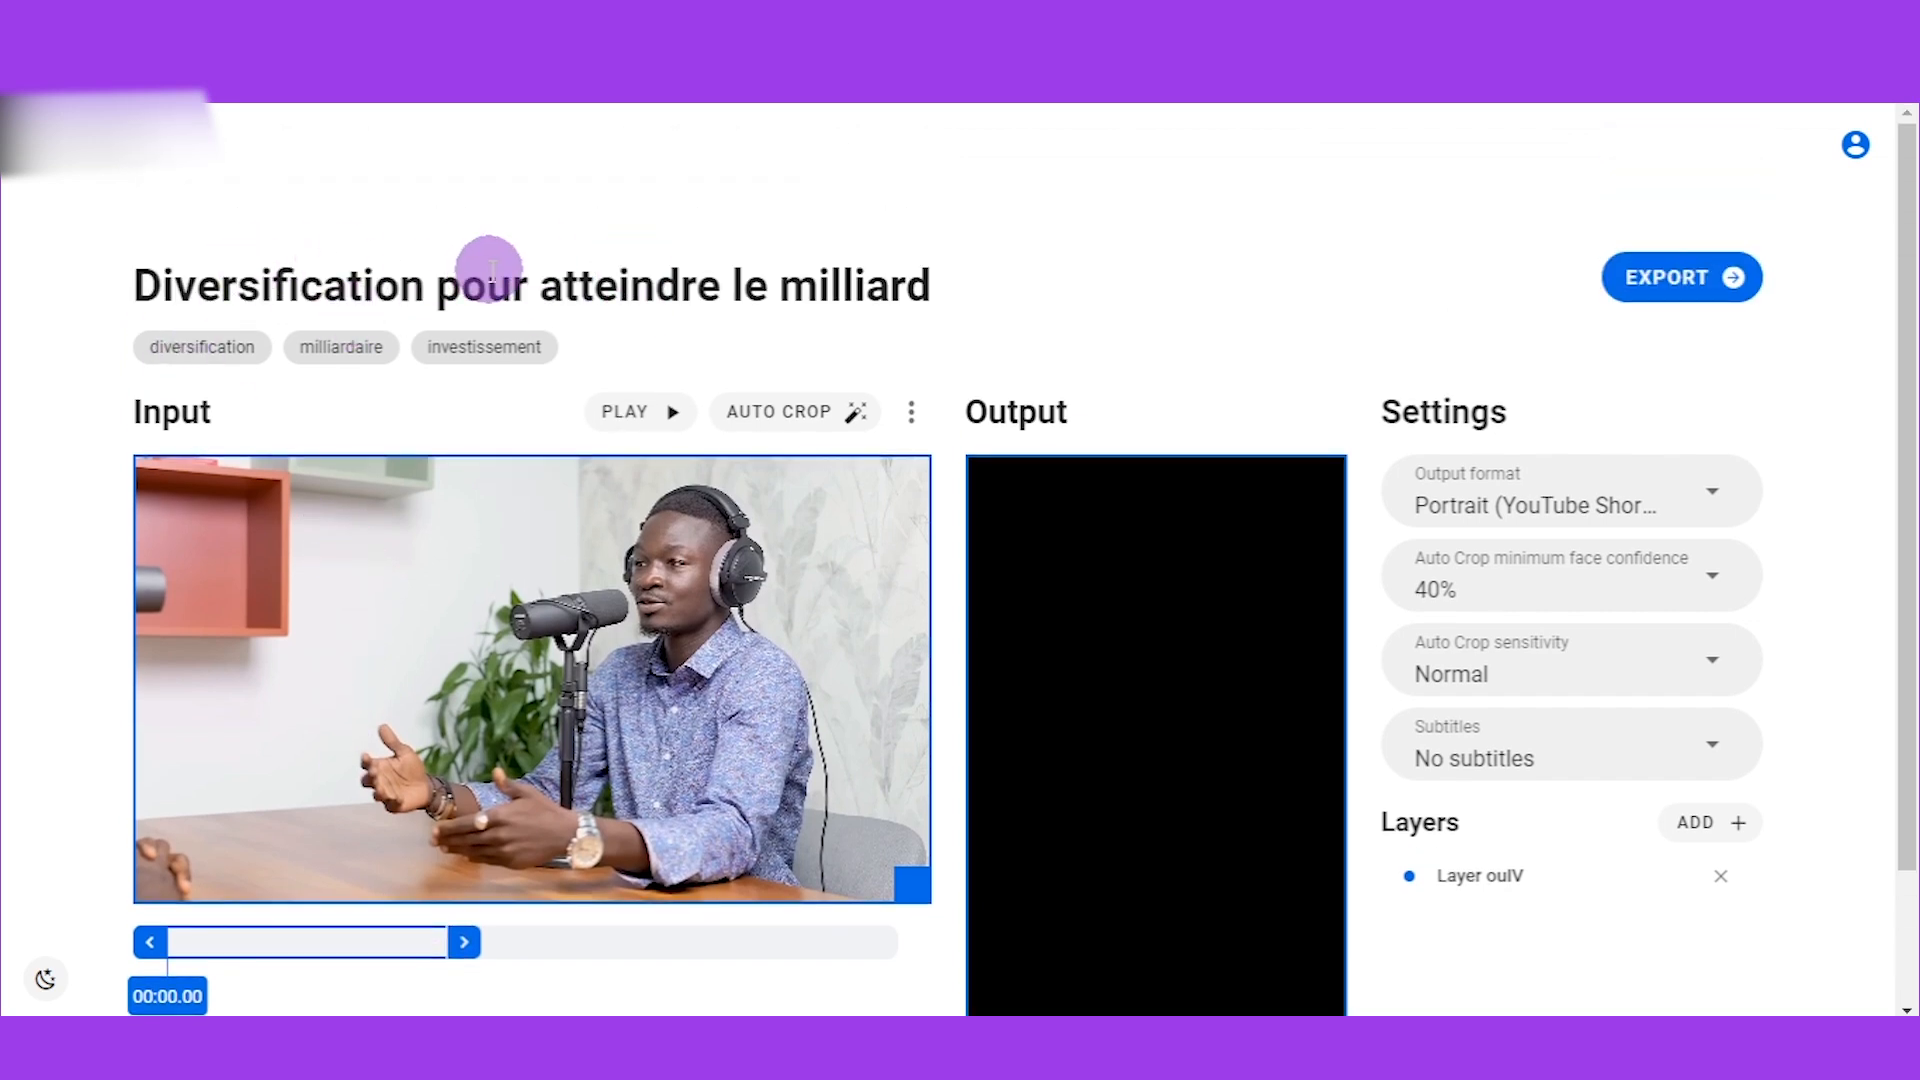
scroll(668, 788, "down", 2)
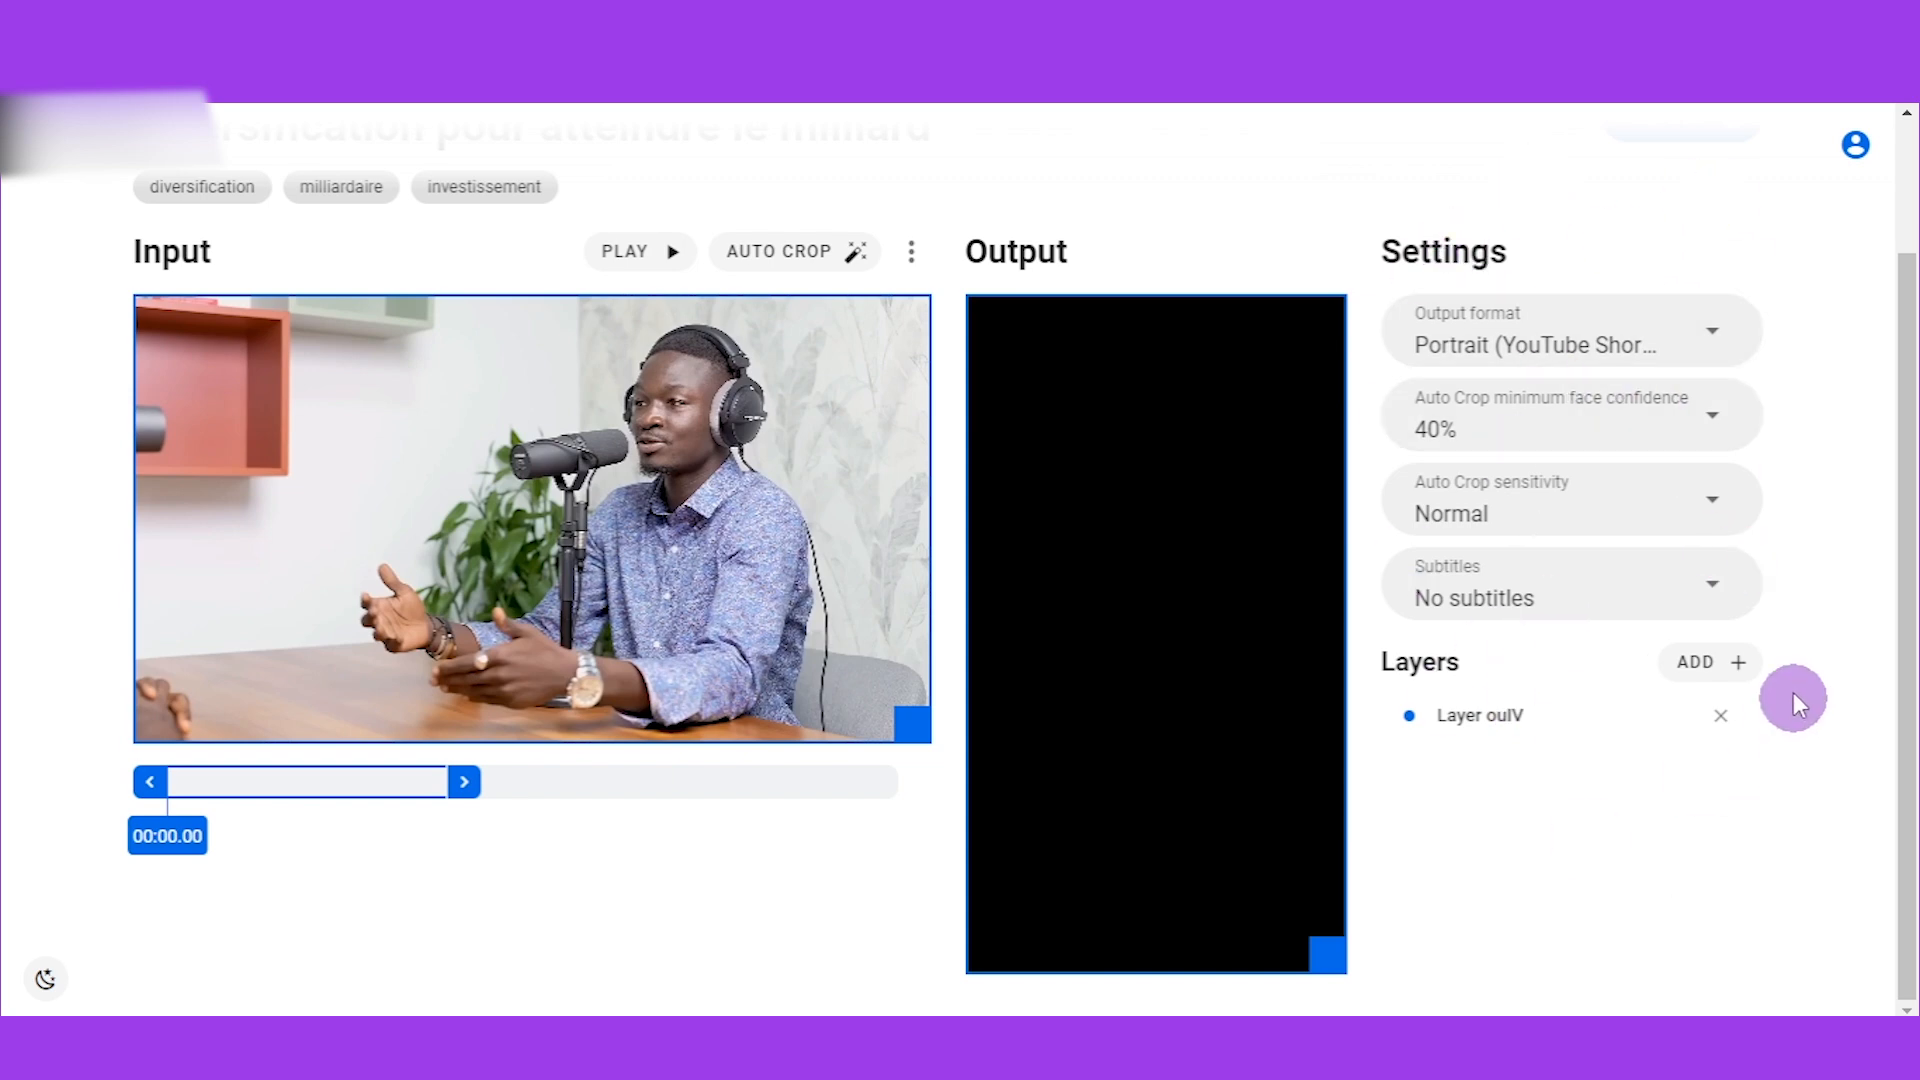
scroll(1810, 714, "up", 2)
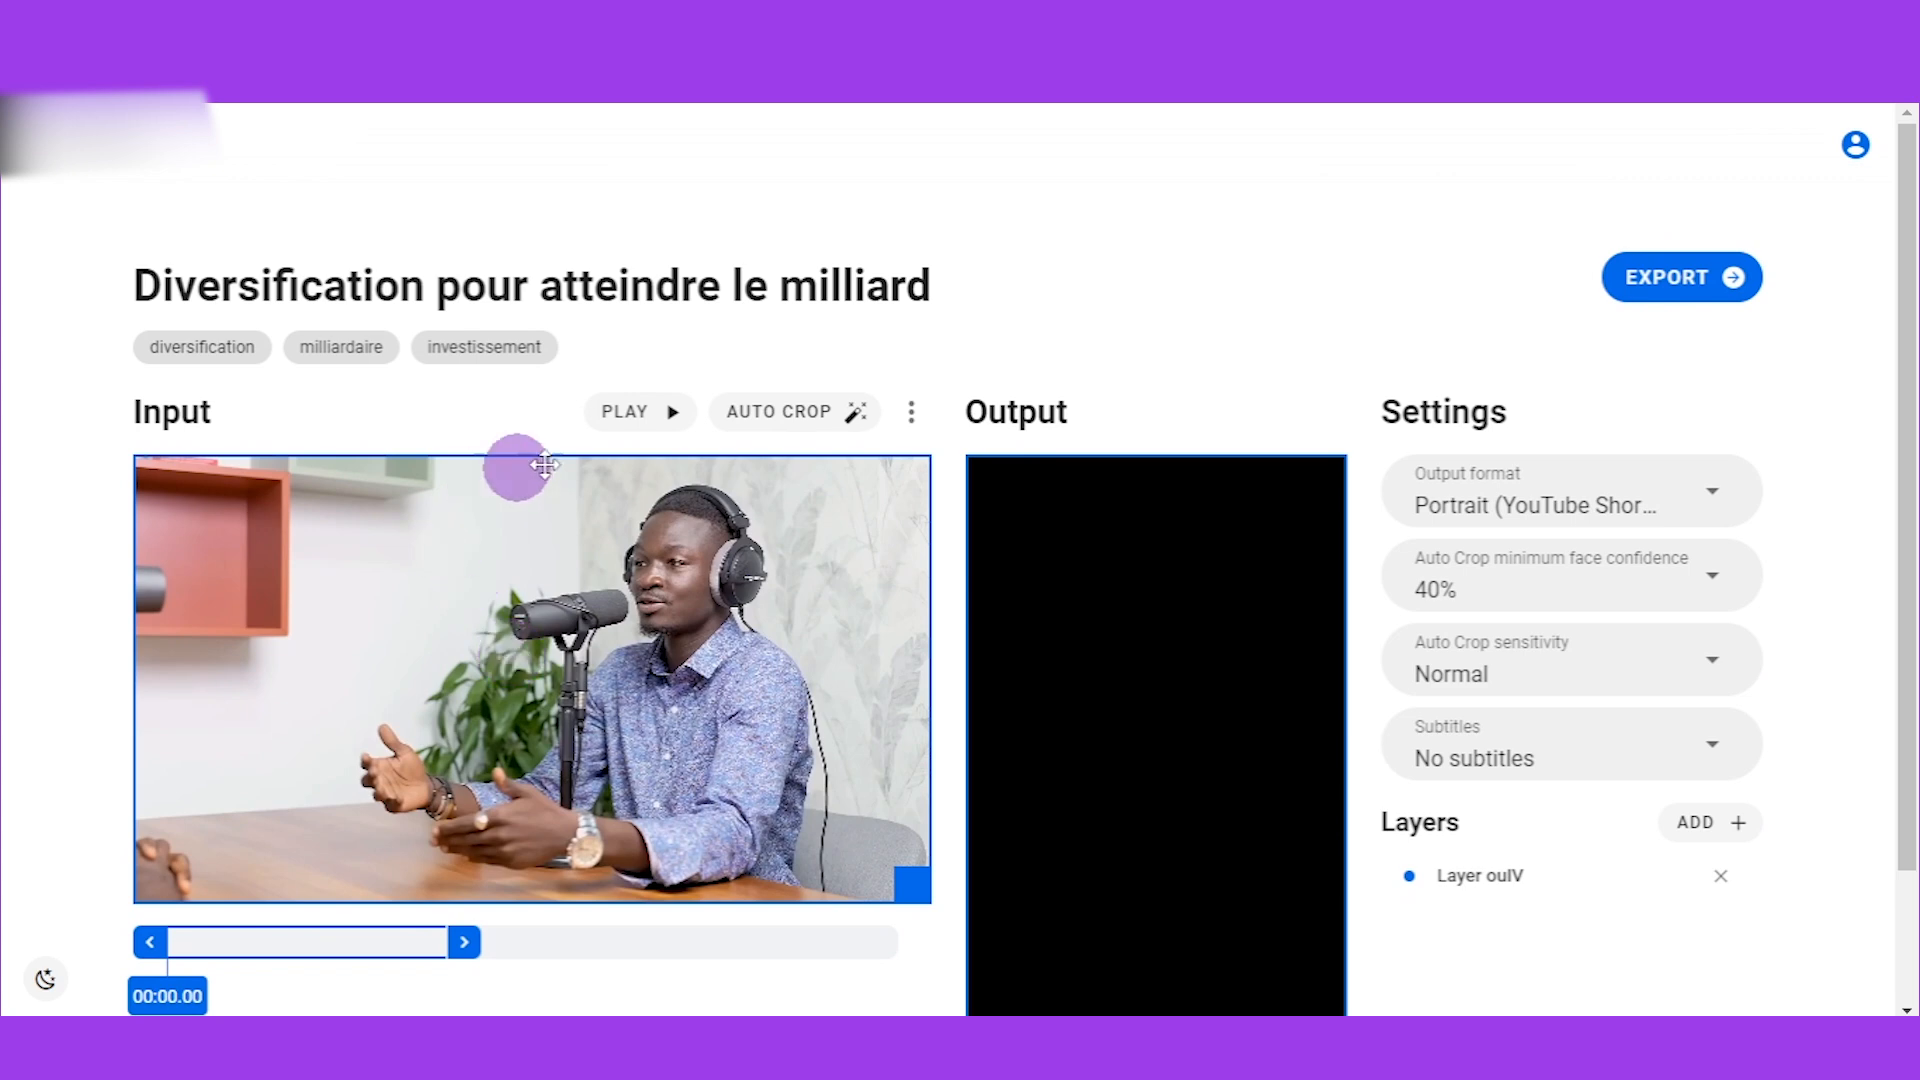
left_click(645, 410)
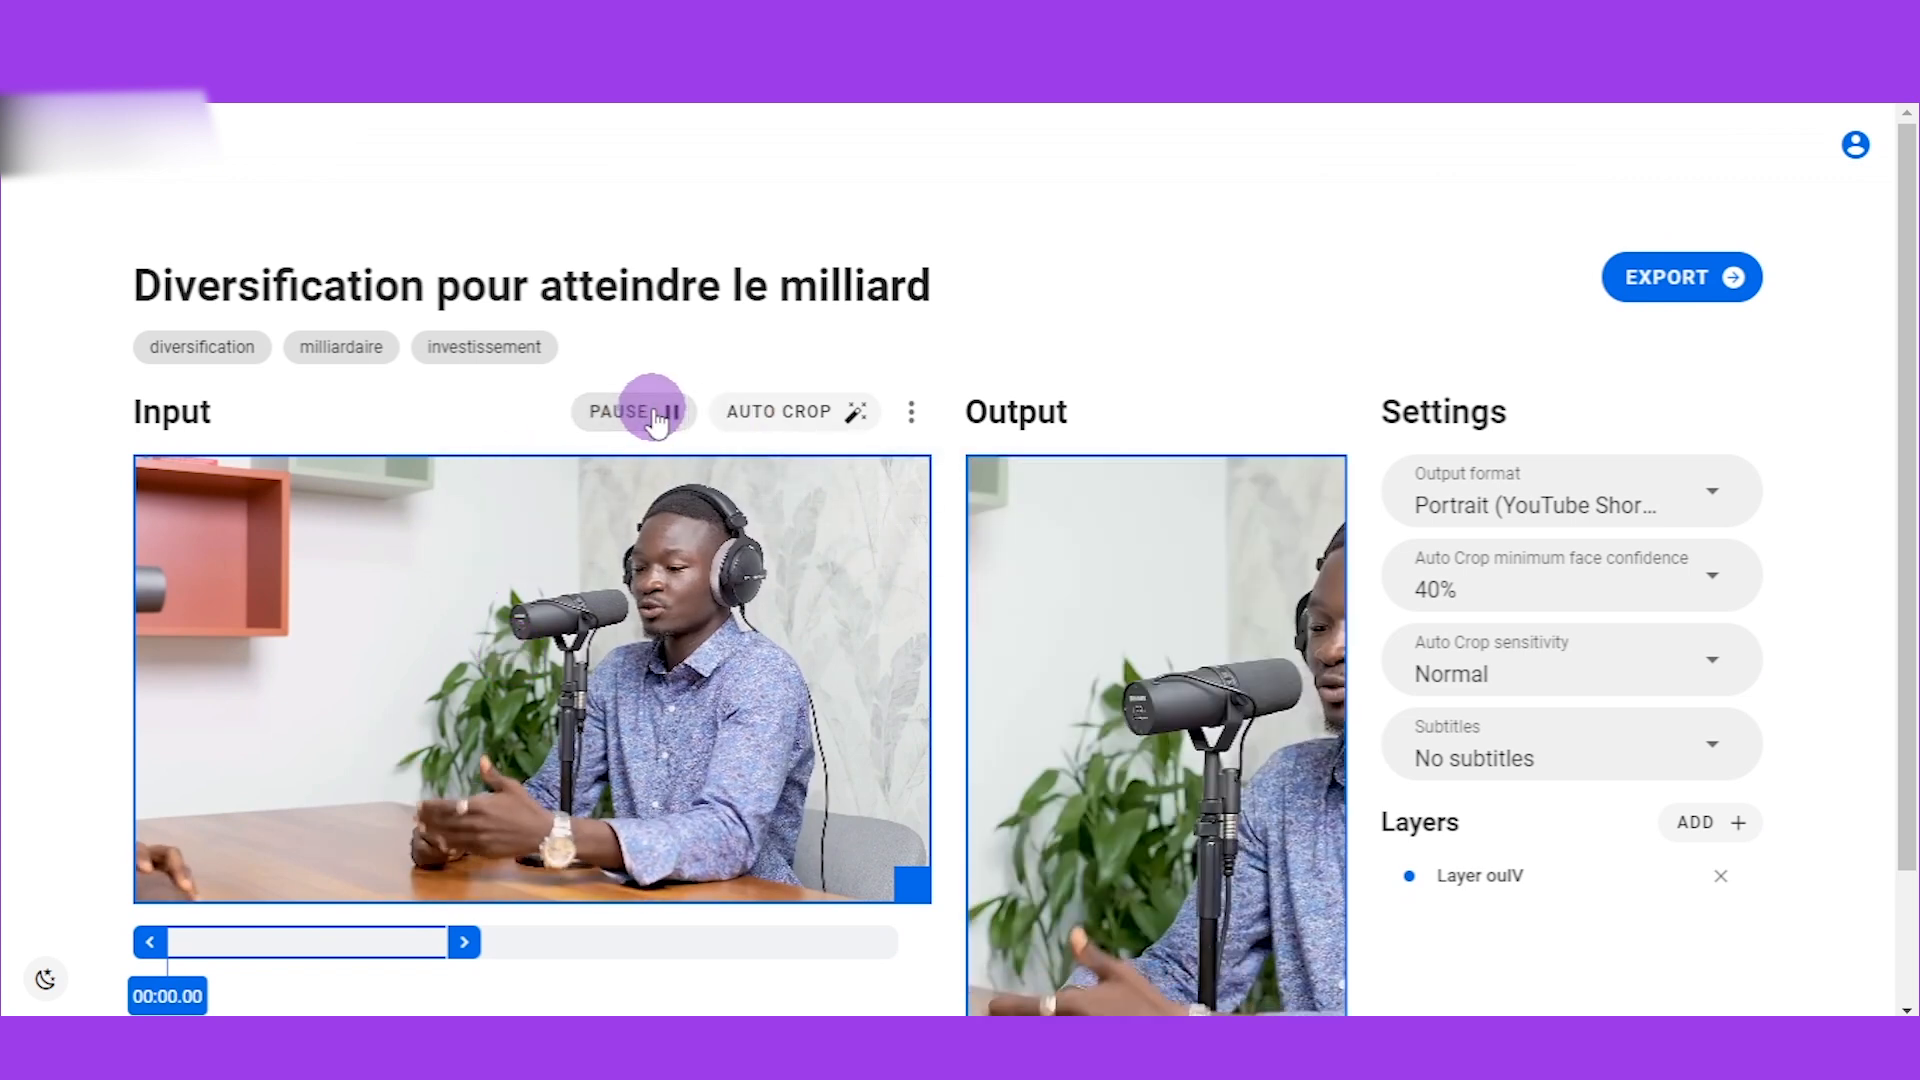
left_click_drag(1907, 504, 1909, 616)
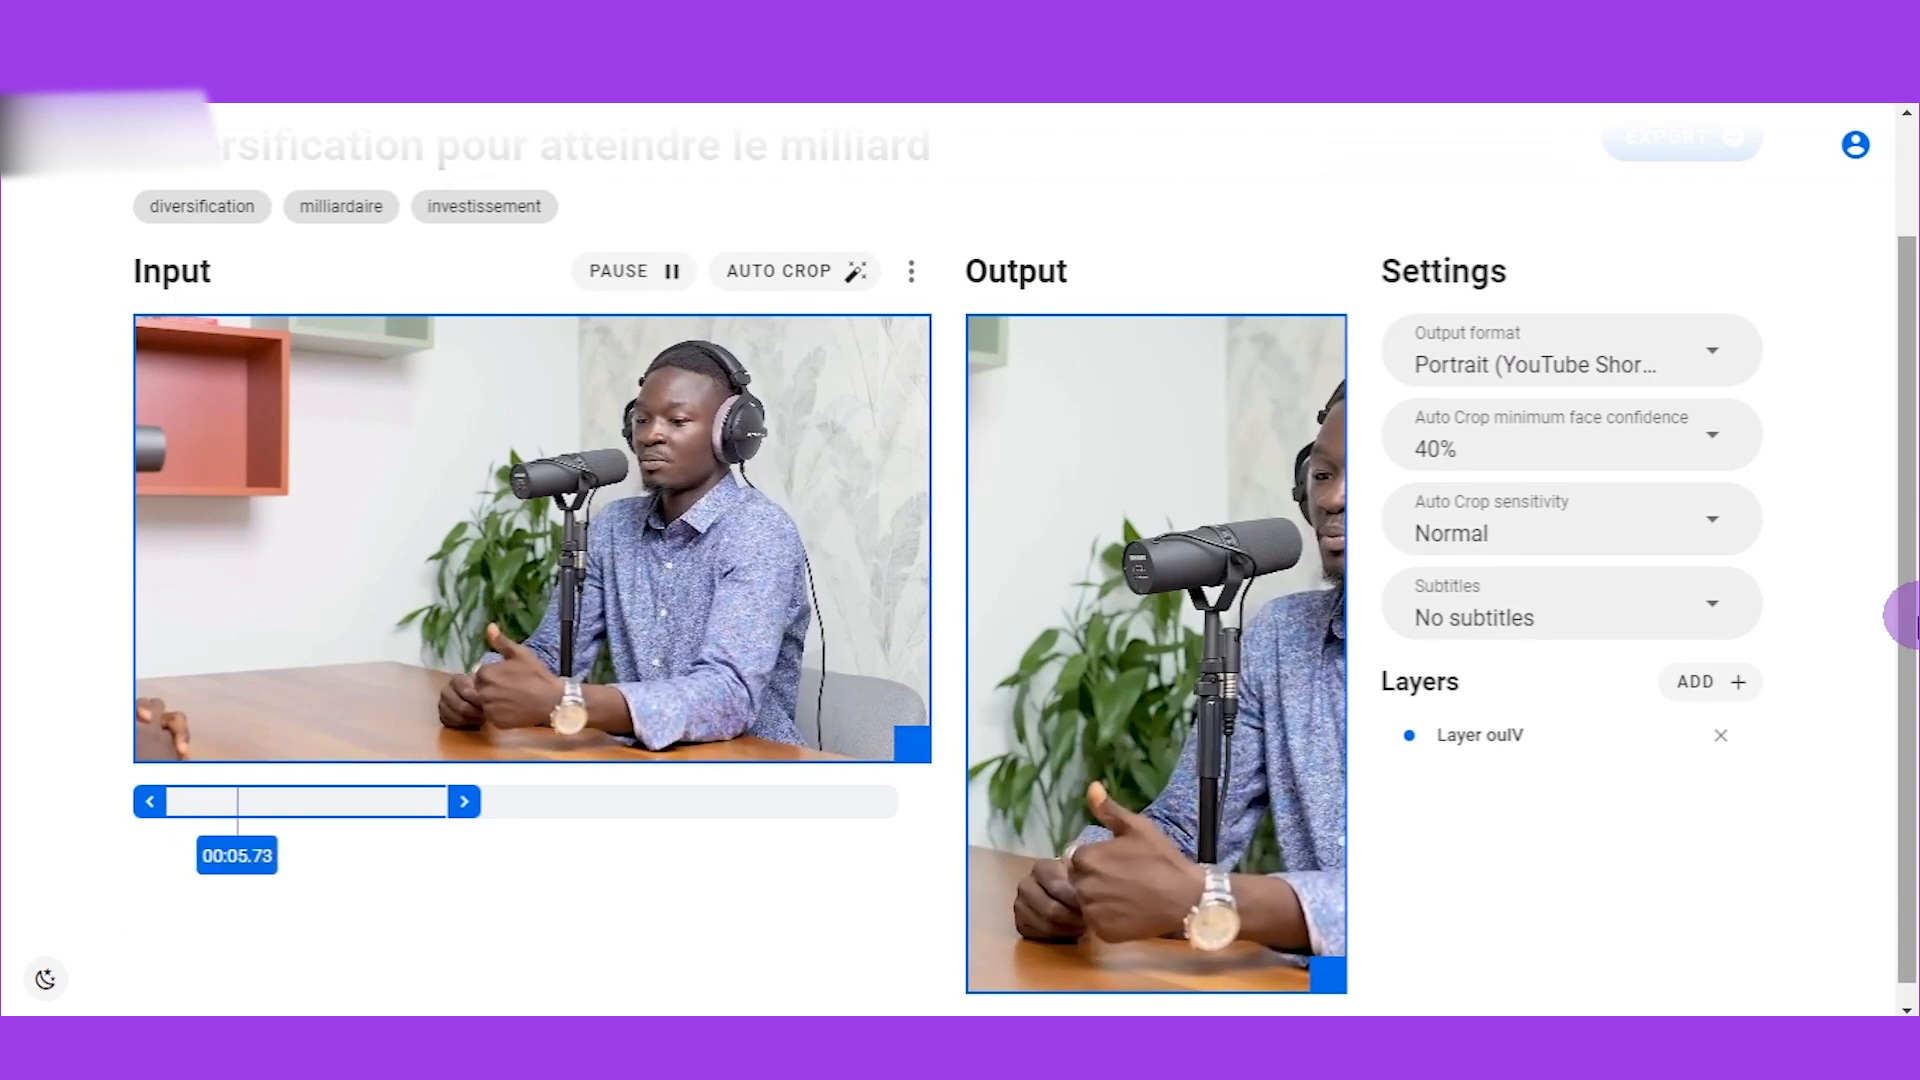
left_click(672, 274)
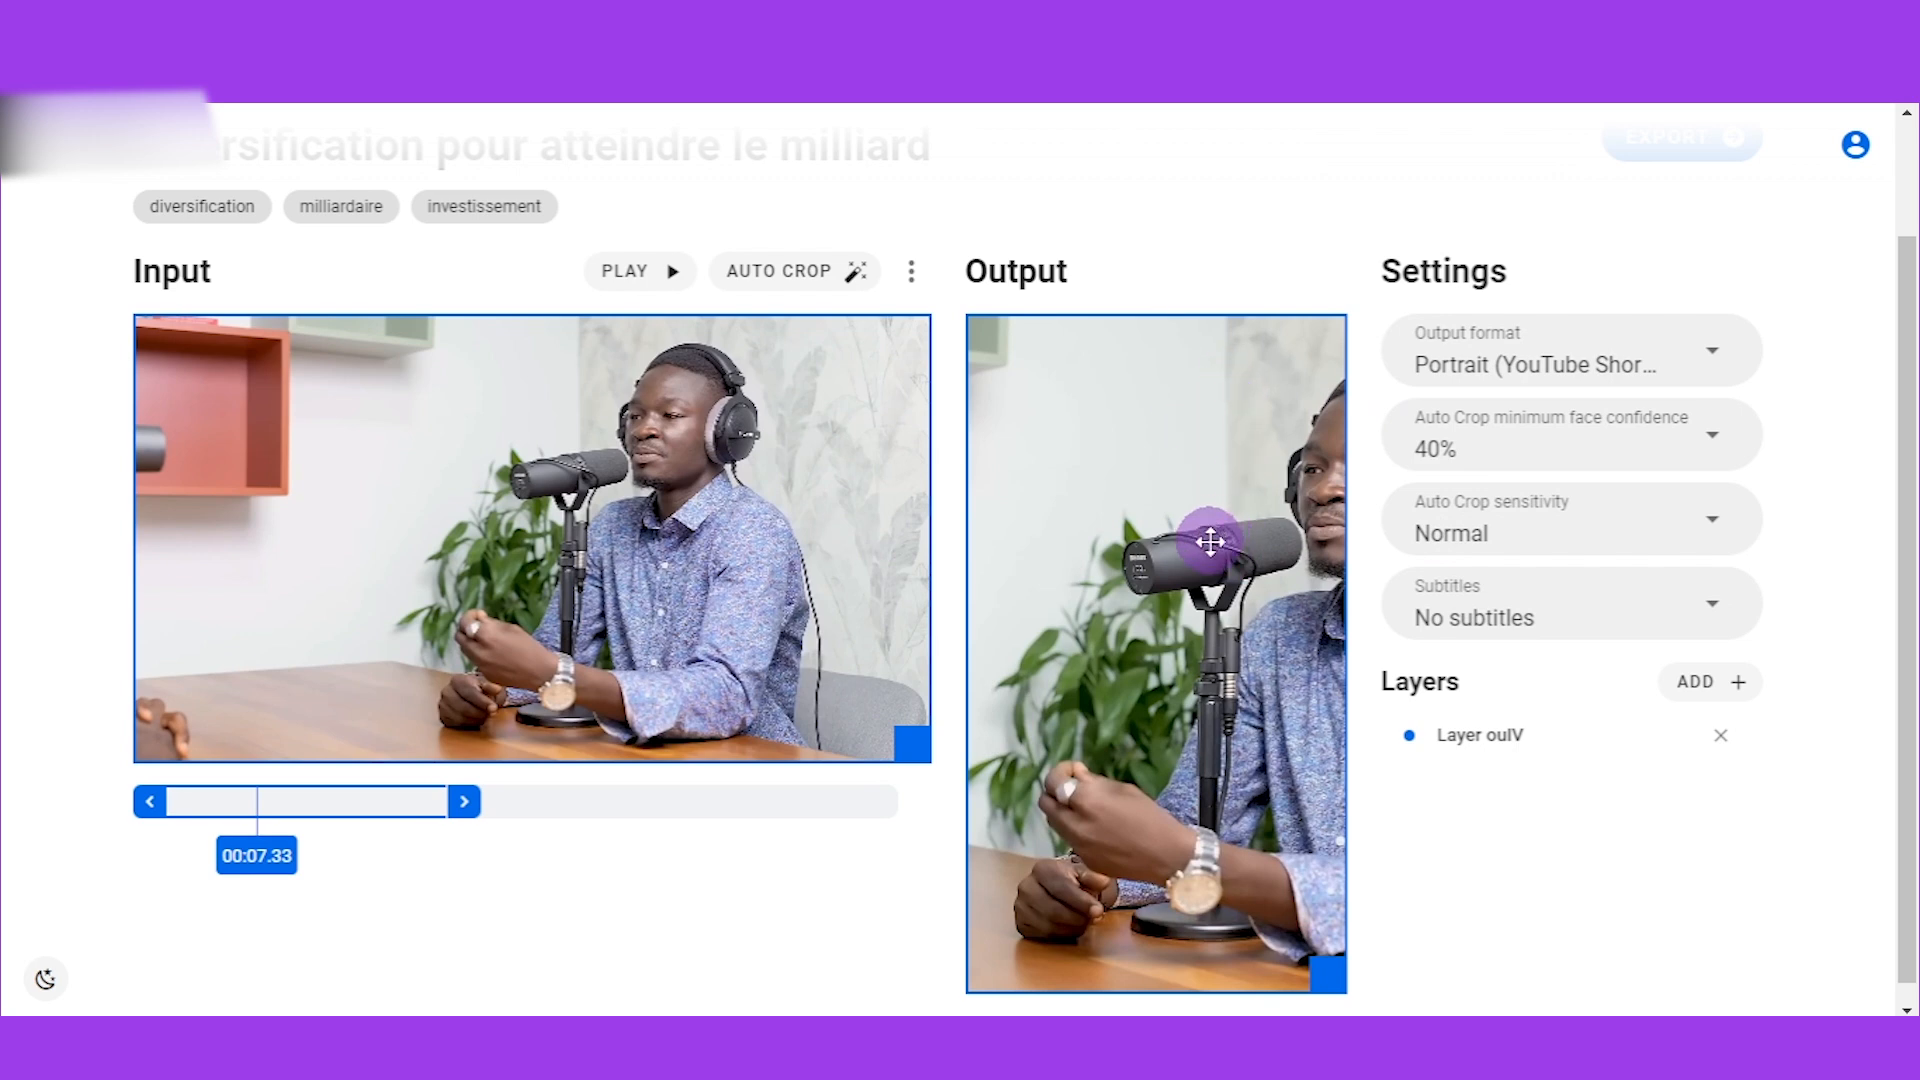
Shrink the input crop frame, shift it right over the speaker and run Auto Crop.
scroll(1371, 879, "down", 1)
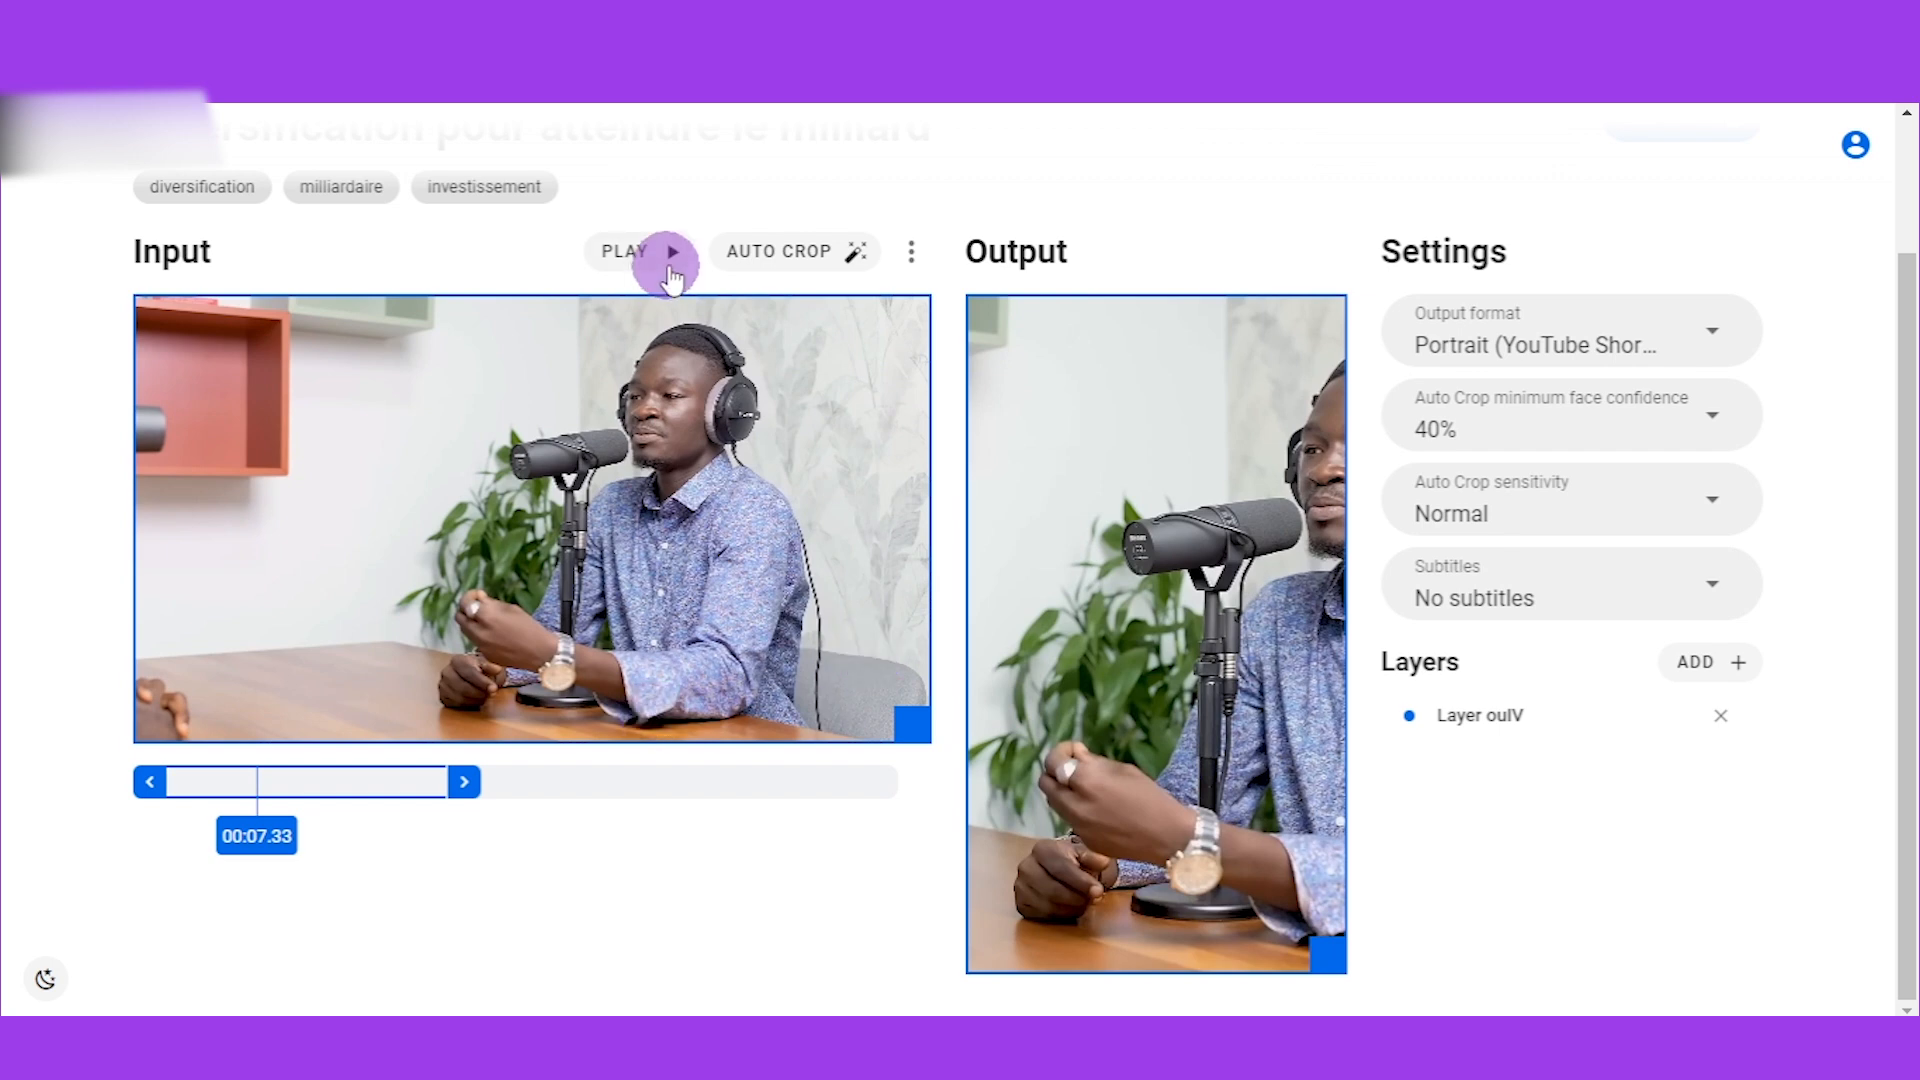
mouse_move(830, 252)
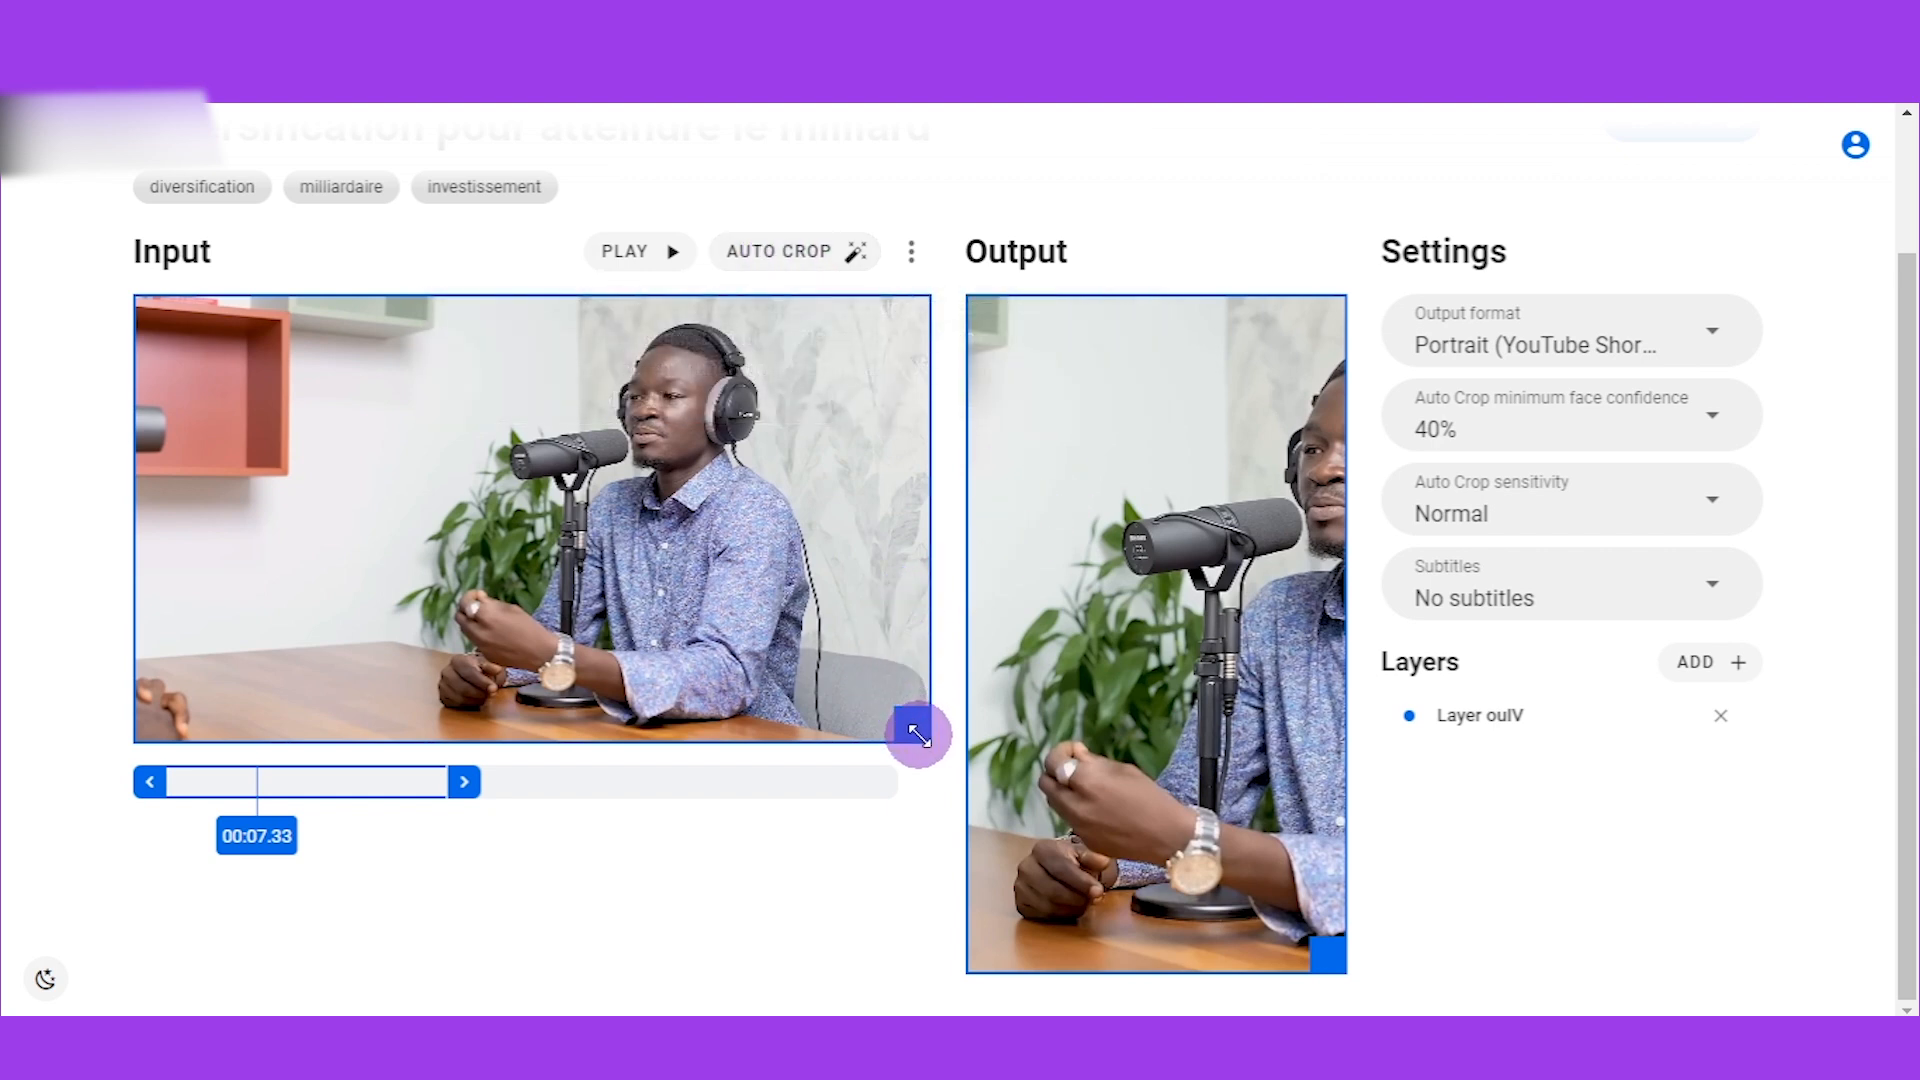
left_click_drag(915, 734, 770, 680)
left_click_drag(407, 484, 556, 486)
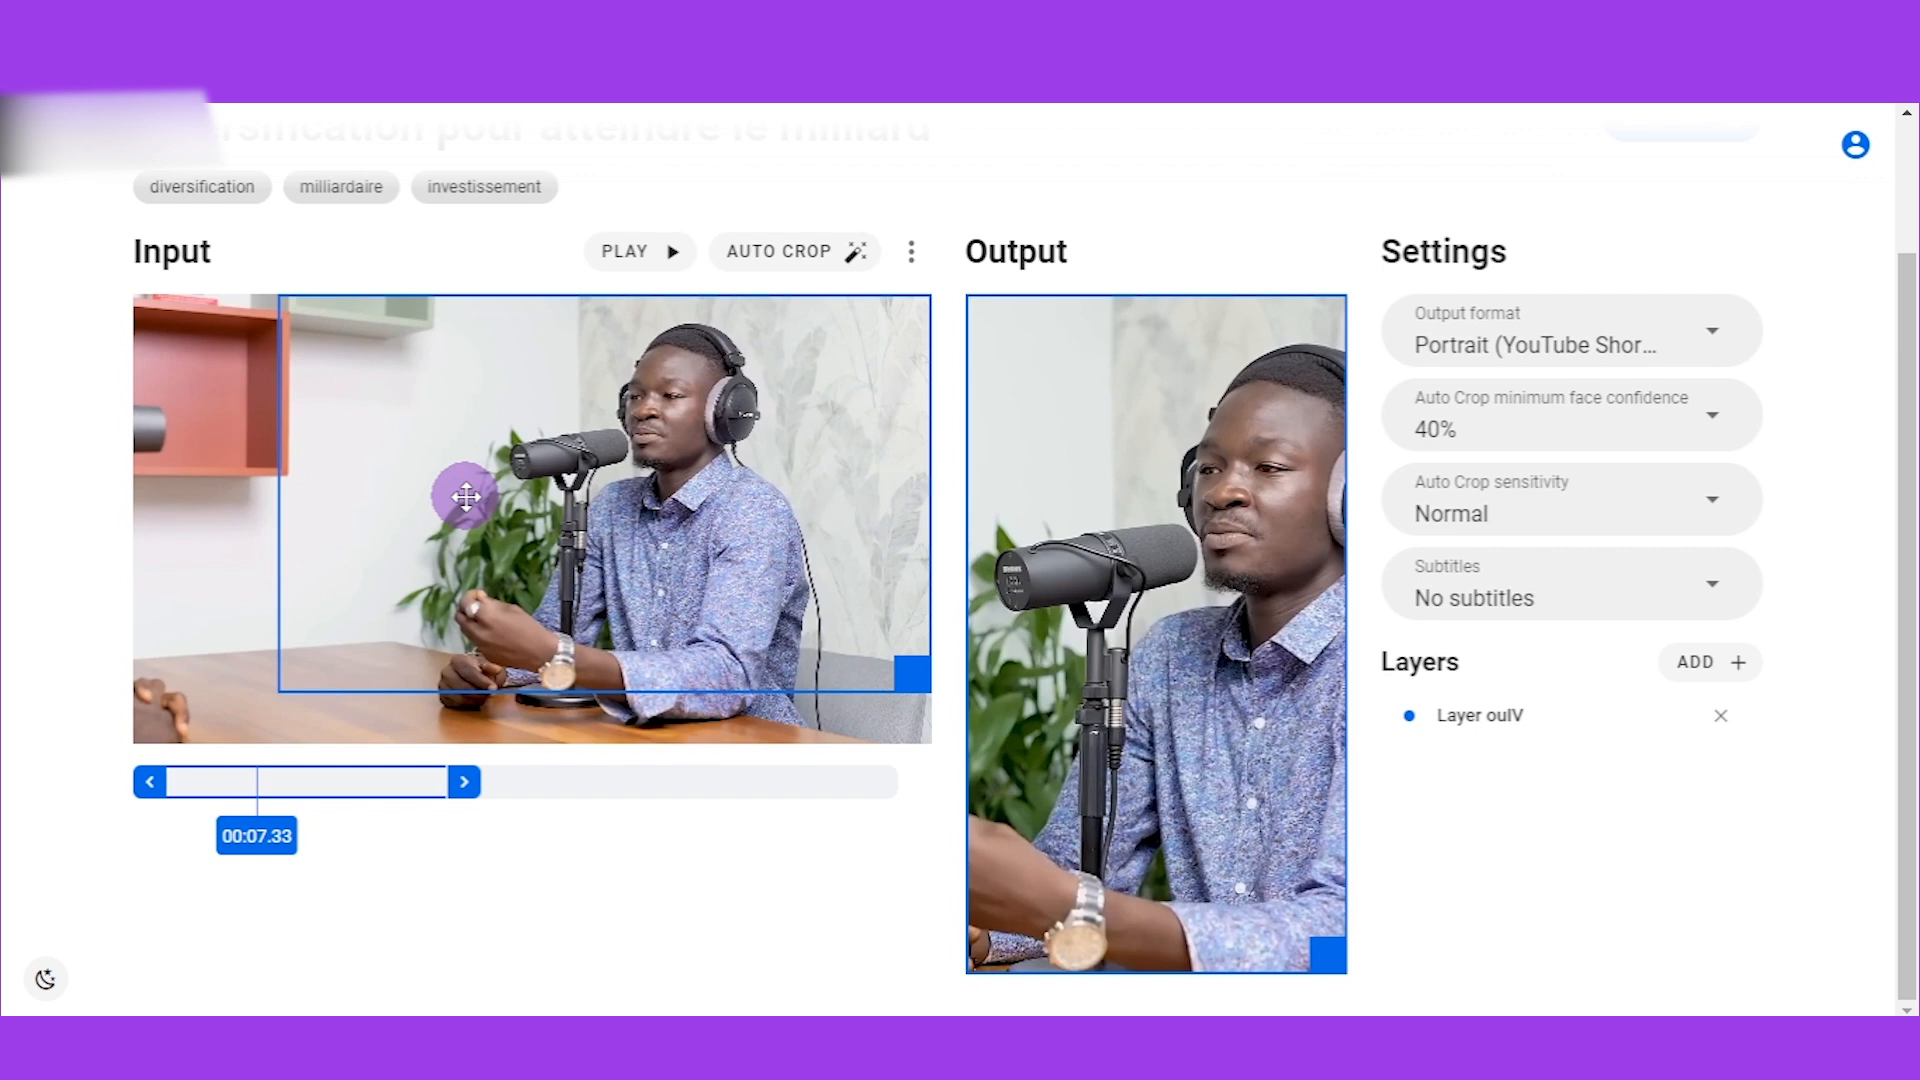
left_click(814, 249)
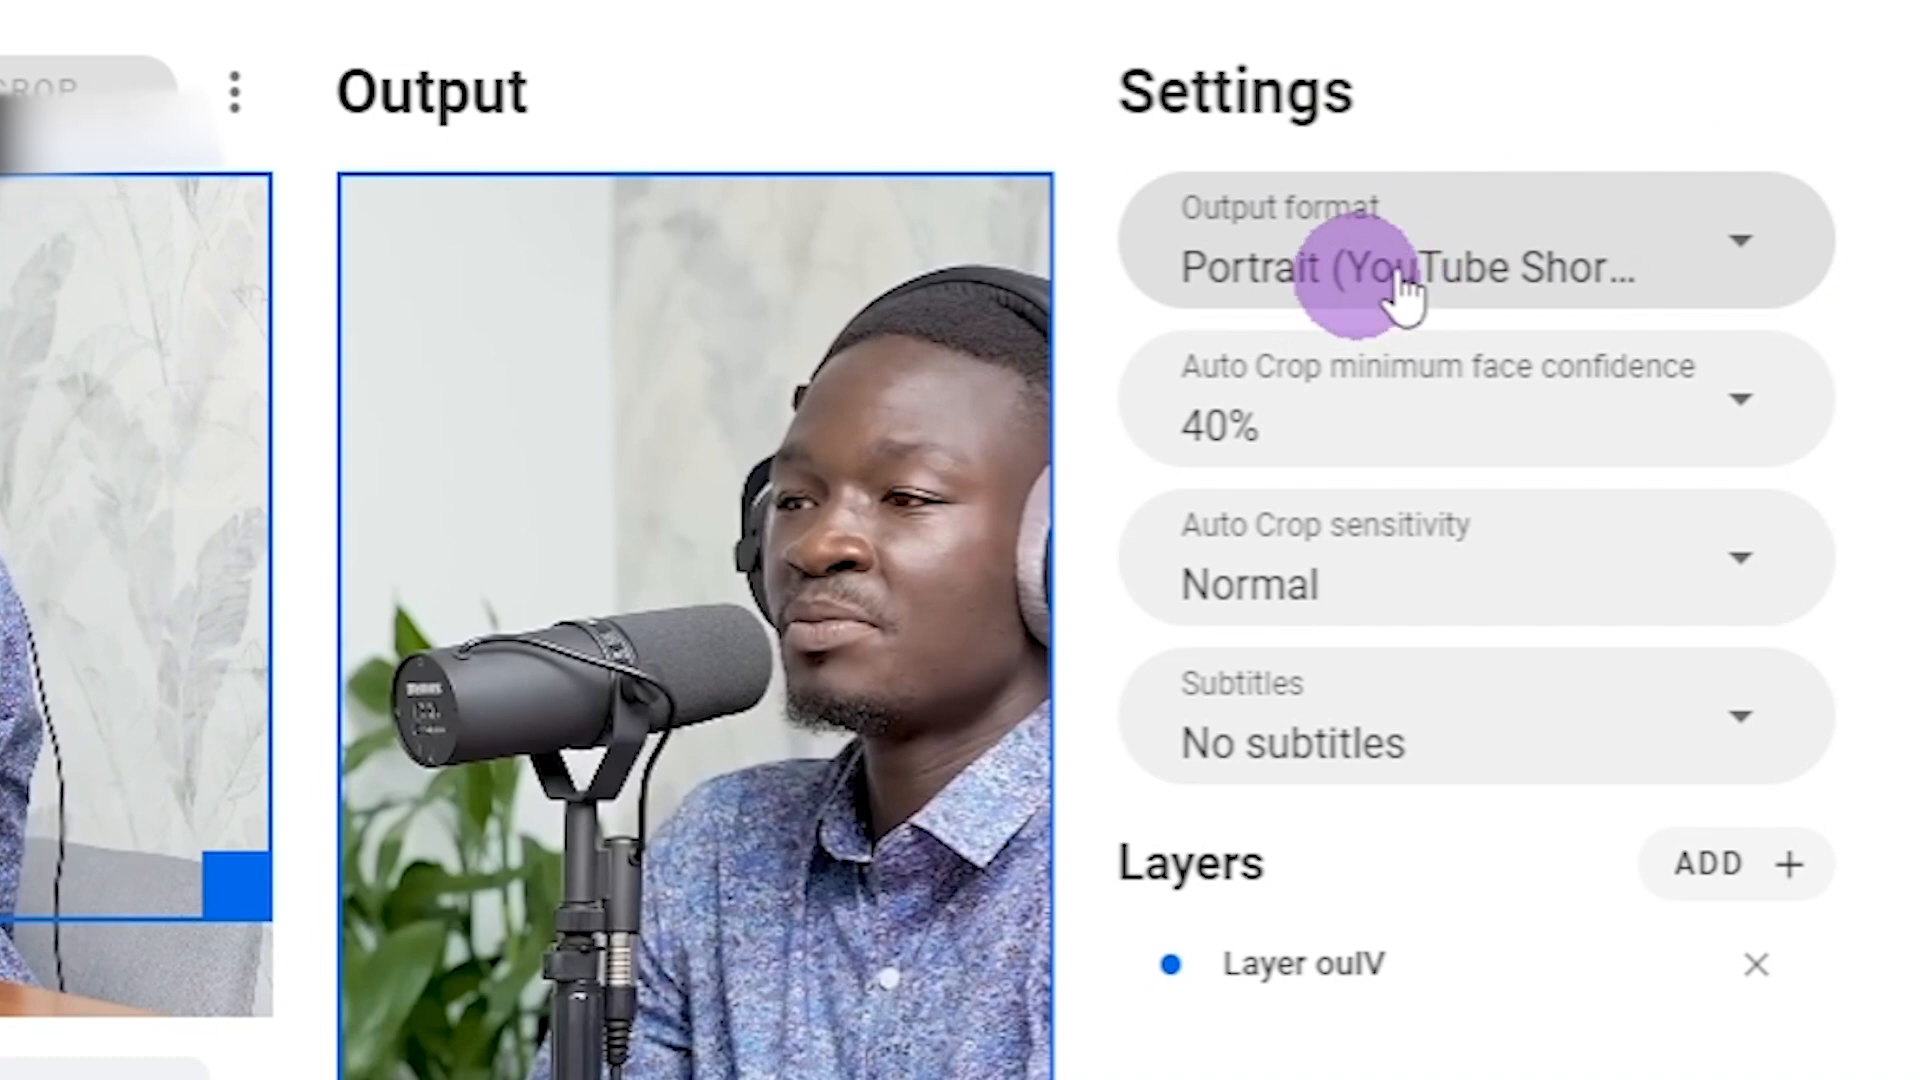
Check the available output formats and keep Portrait (YouTube Shorts, TikTok).
left_click(1532, 262)
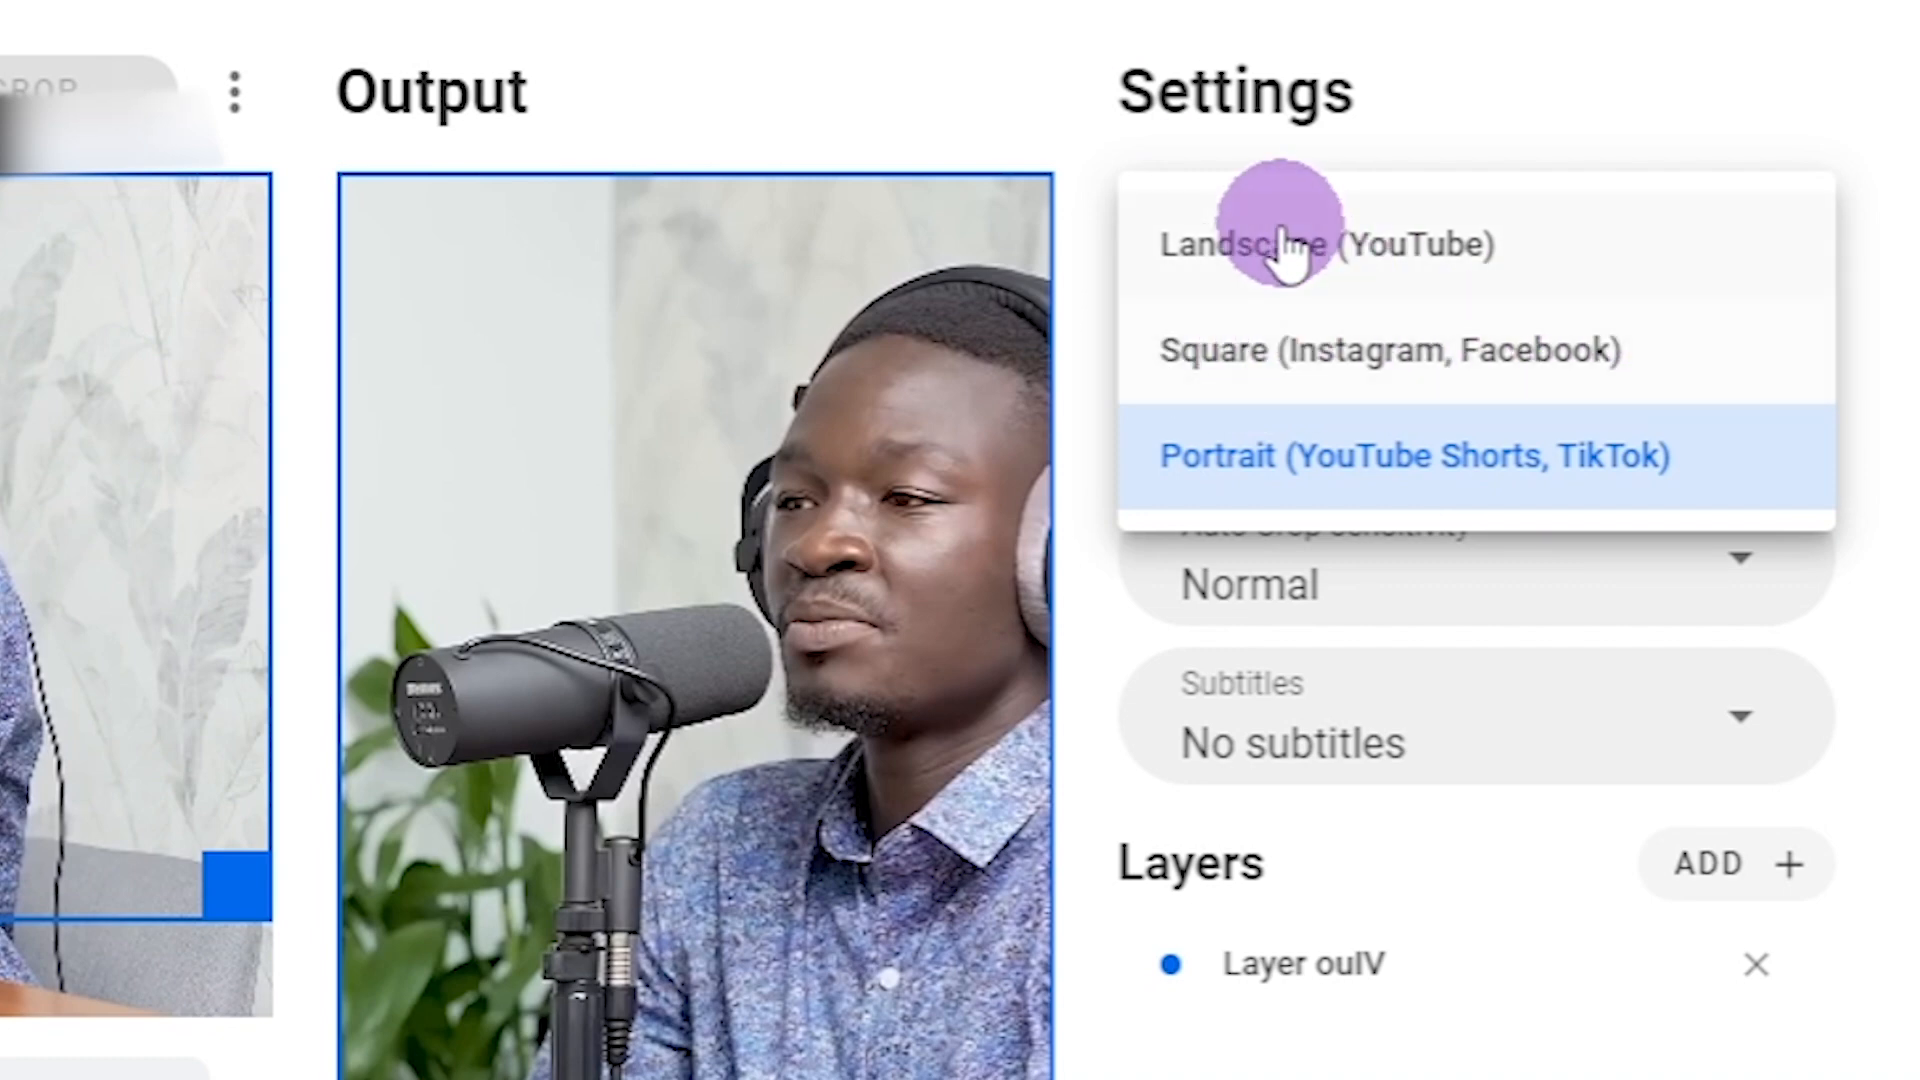
left_click(1738, 42)
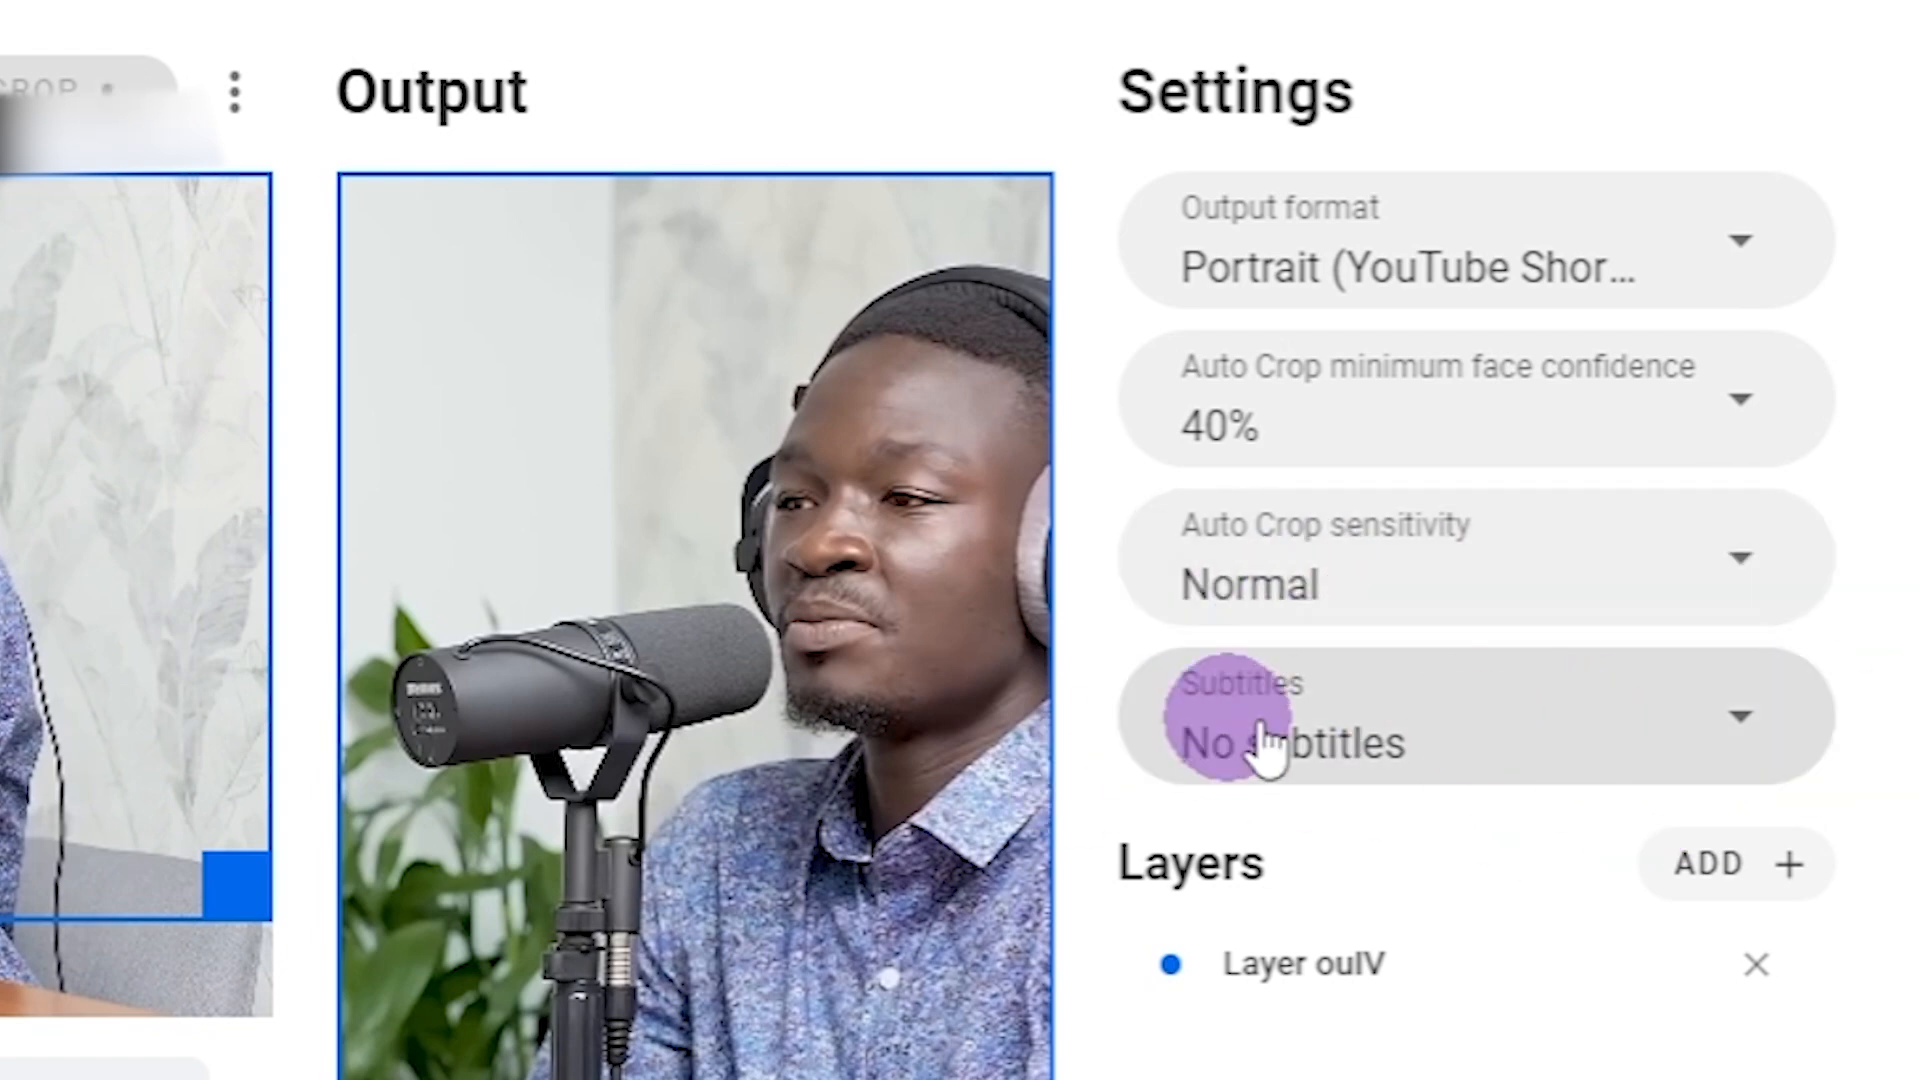
Review the available subtitle styles and set the clip's subtitles to white text on black background.
left_click(1400, 735)
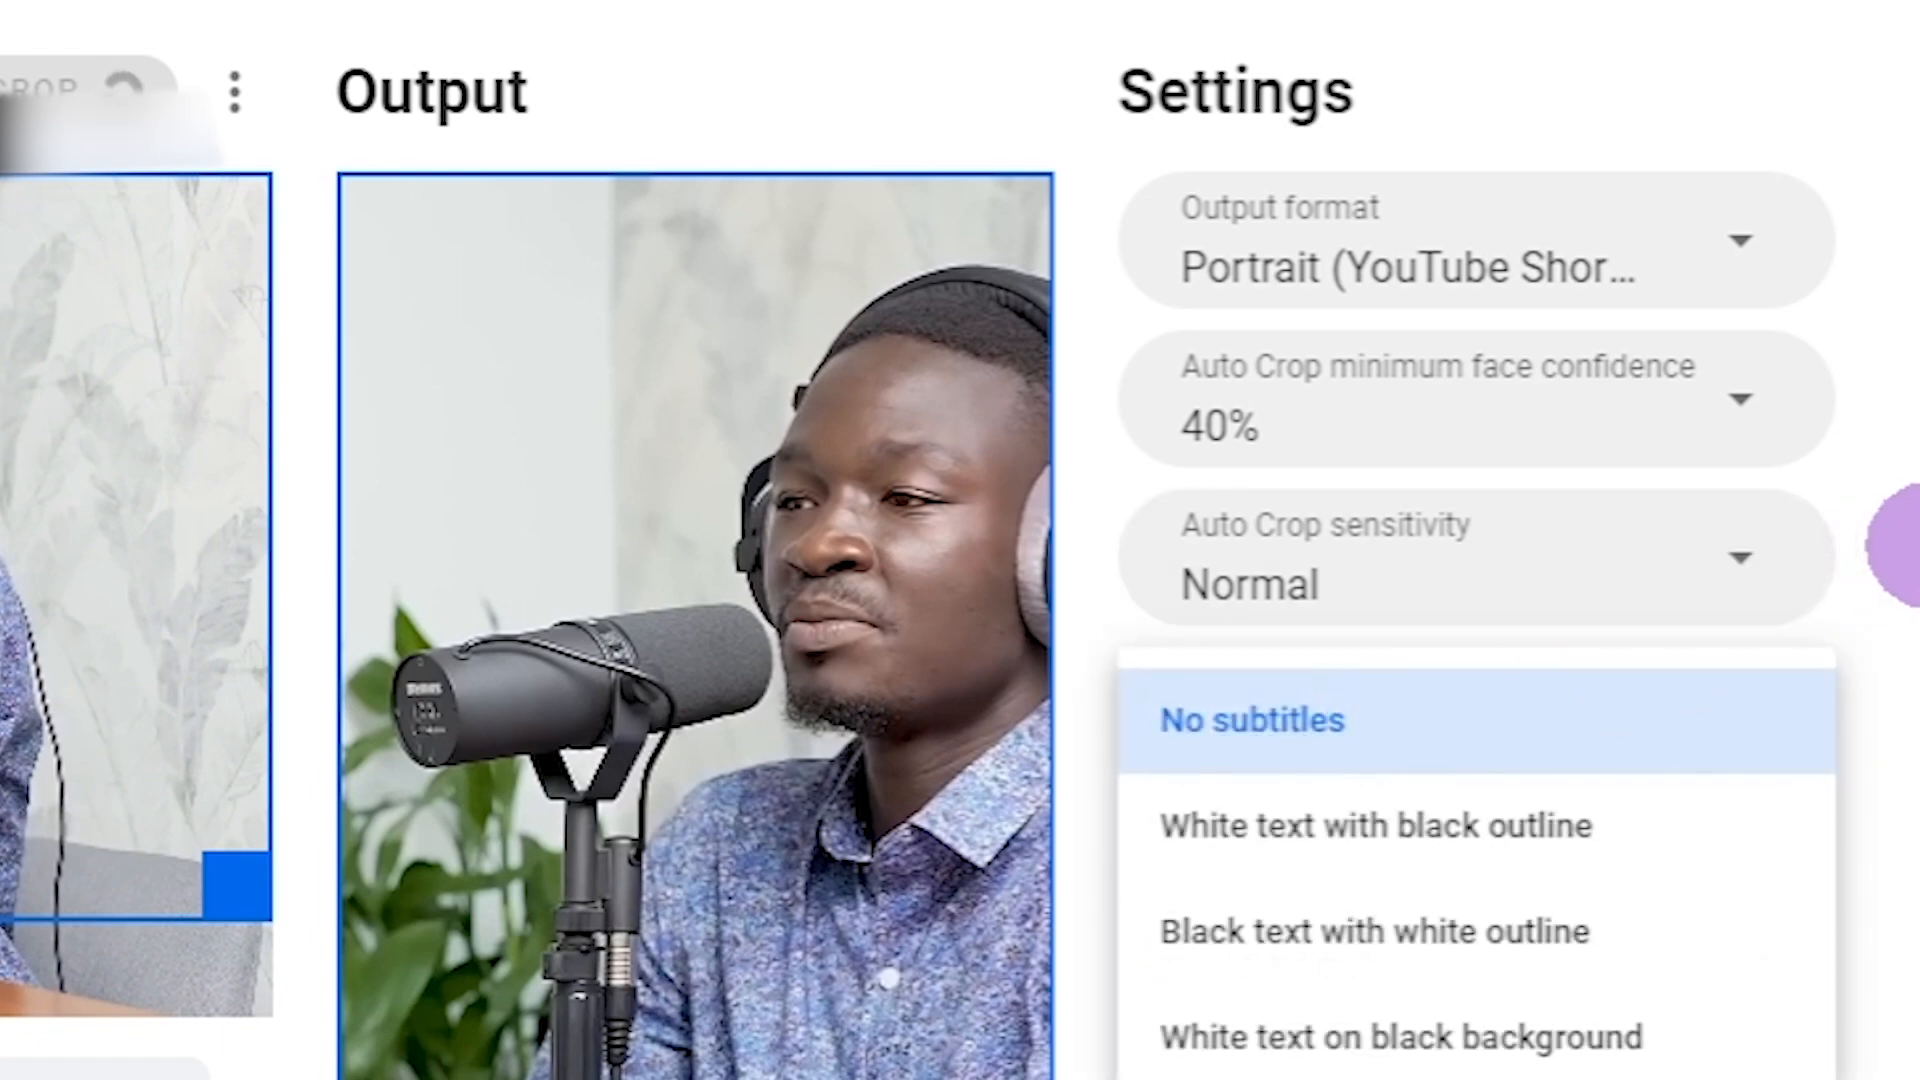
left_click(1884, 550)
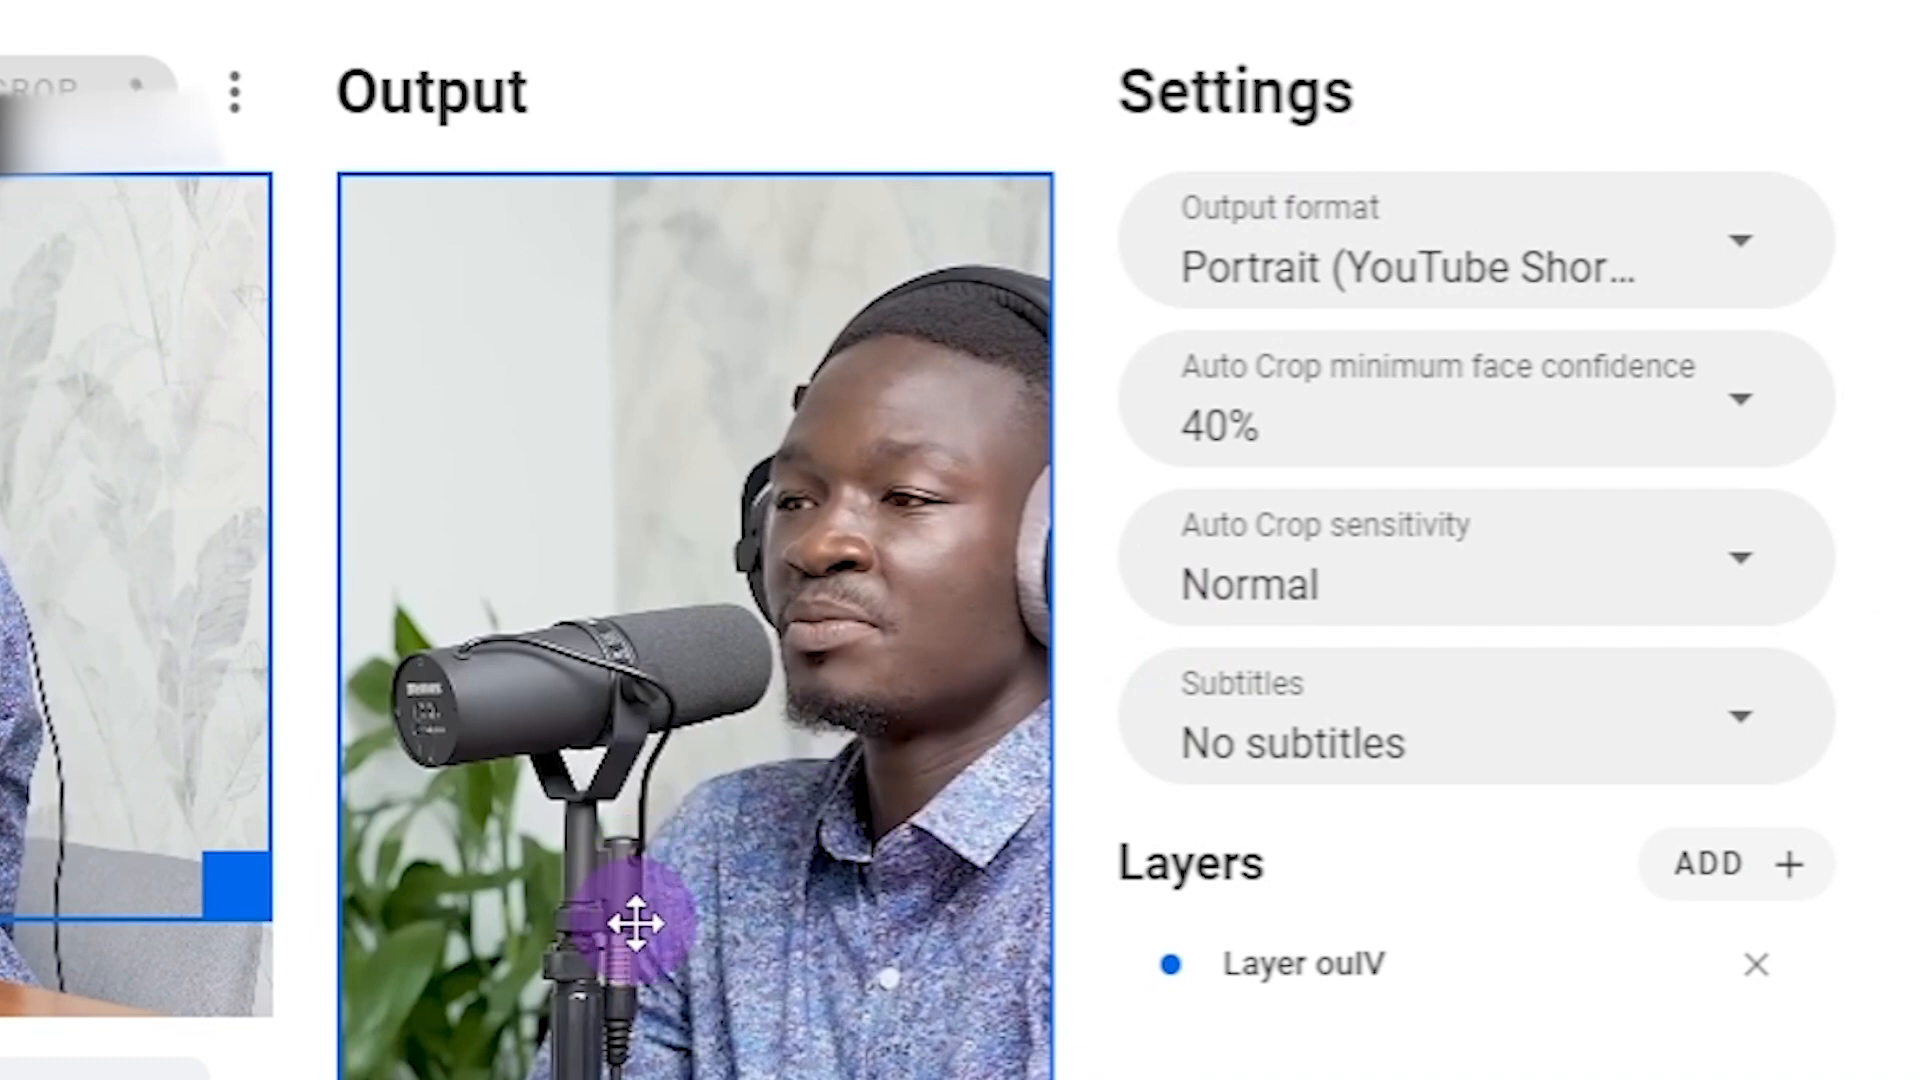
left_click(1425, 750)
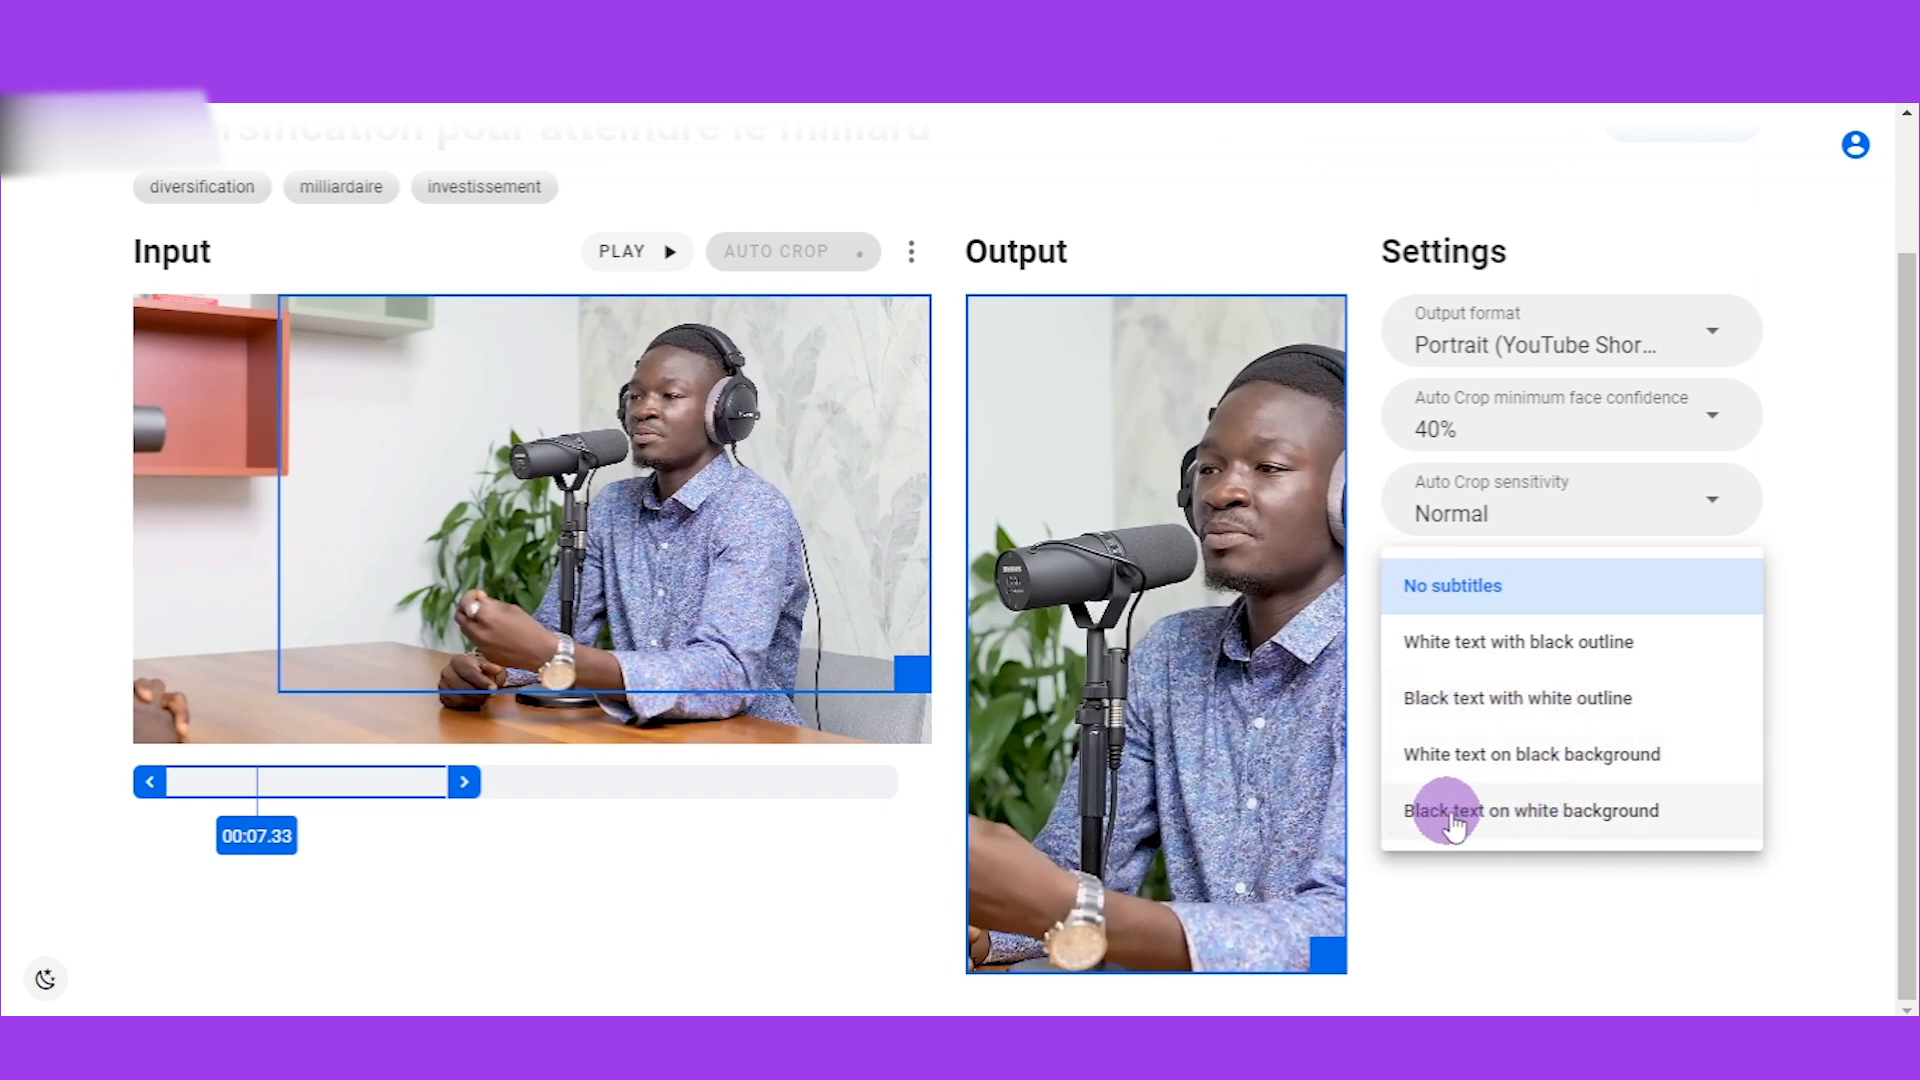
left_click(1479, 754)
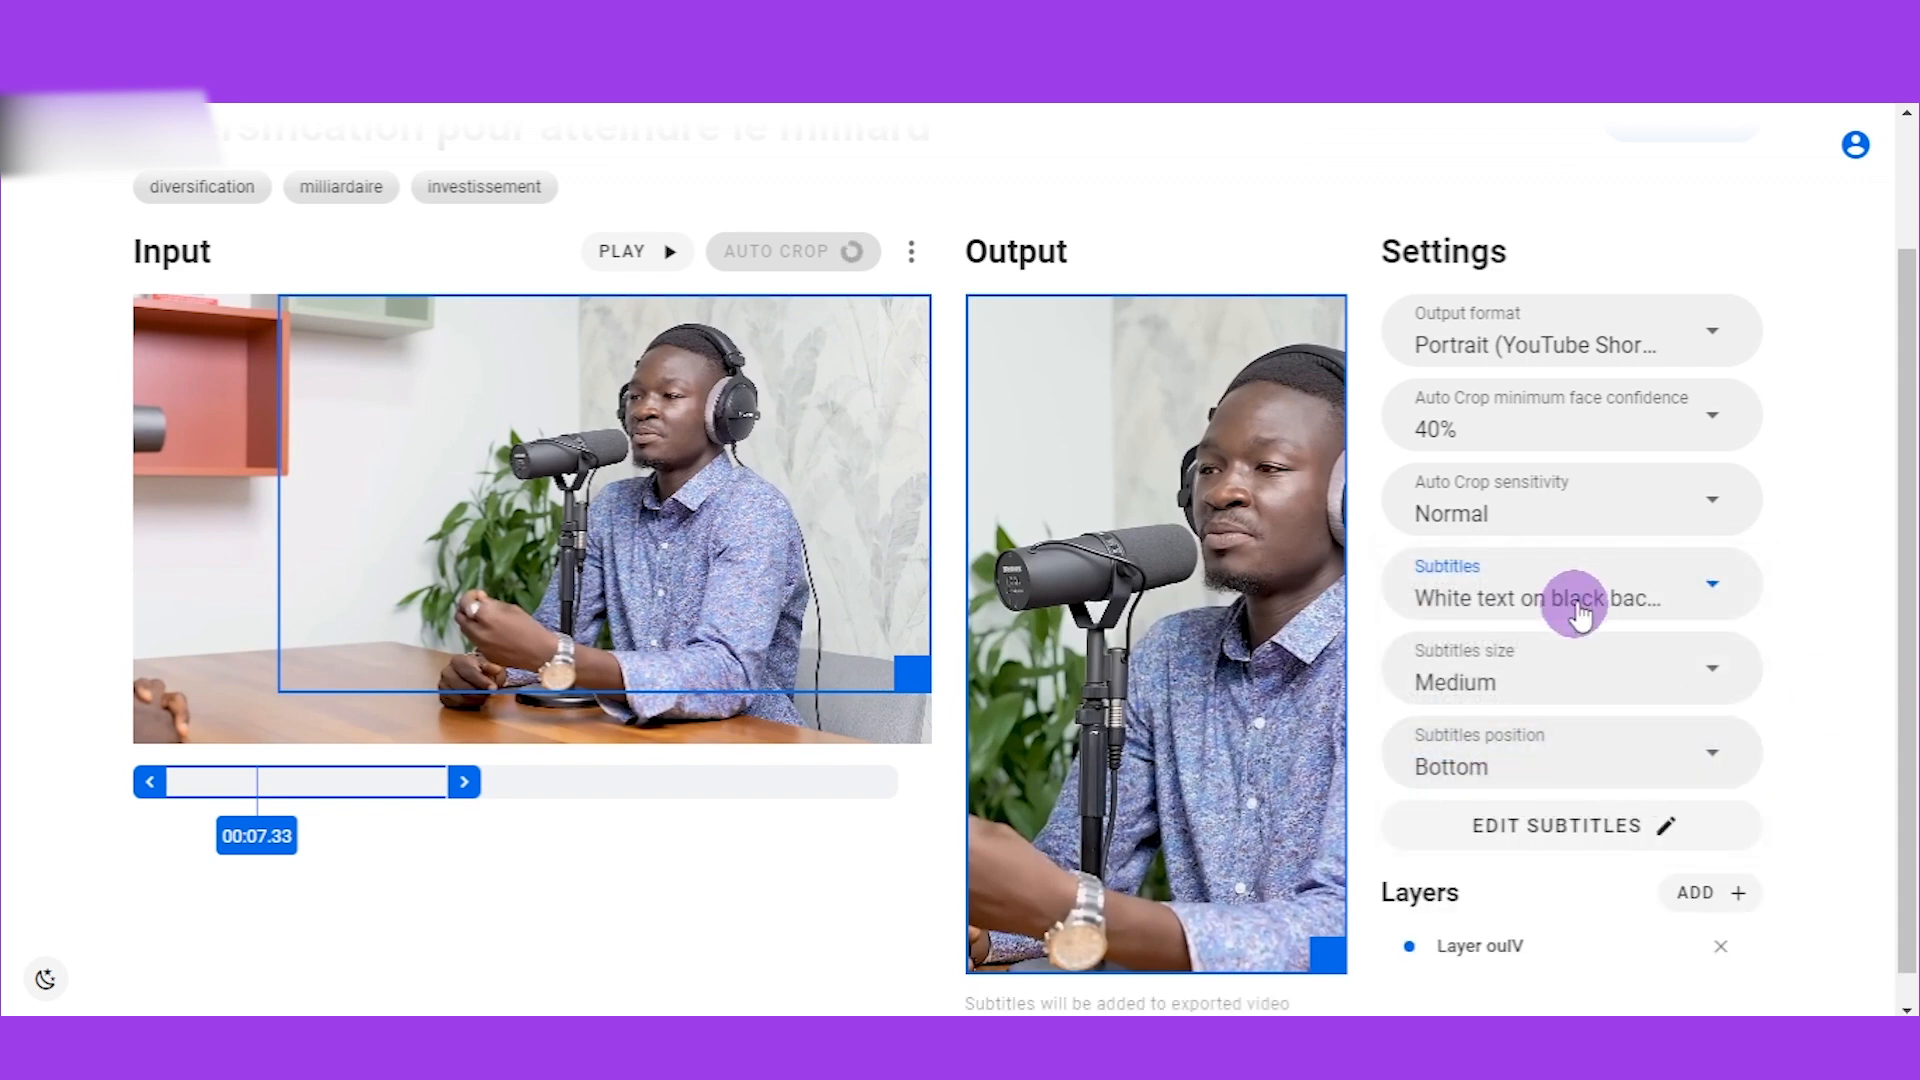
Check the subtitle size options, keep Medium, and set the subtitle position to Center.
scroll(1750, 590, "down", 1)
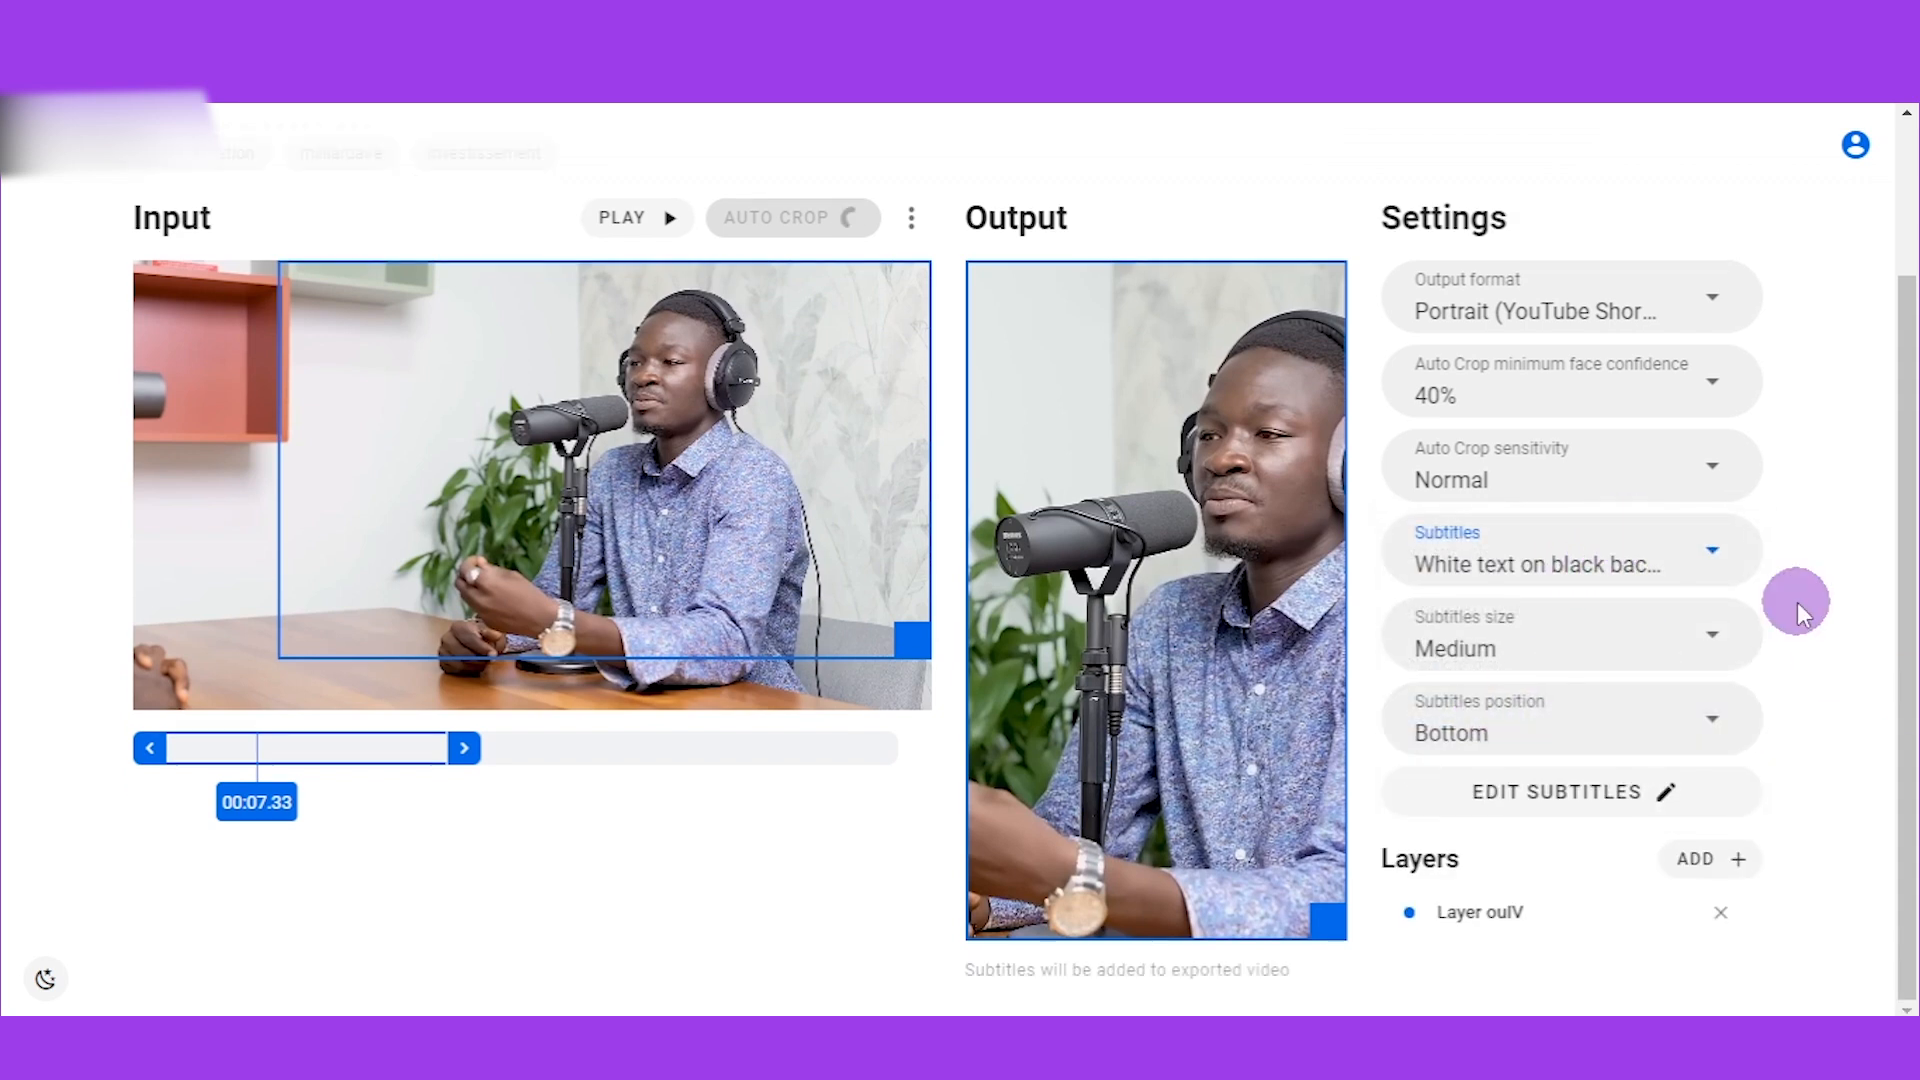
left_click(1568, 652)
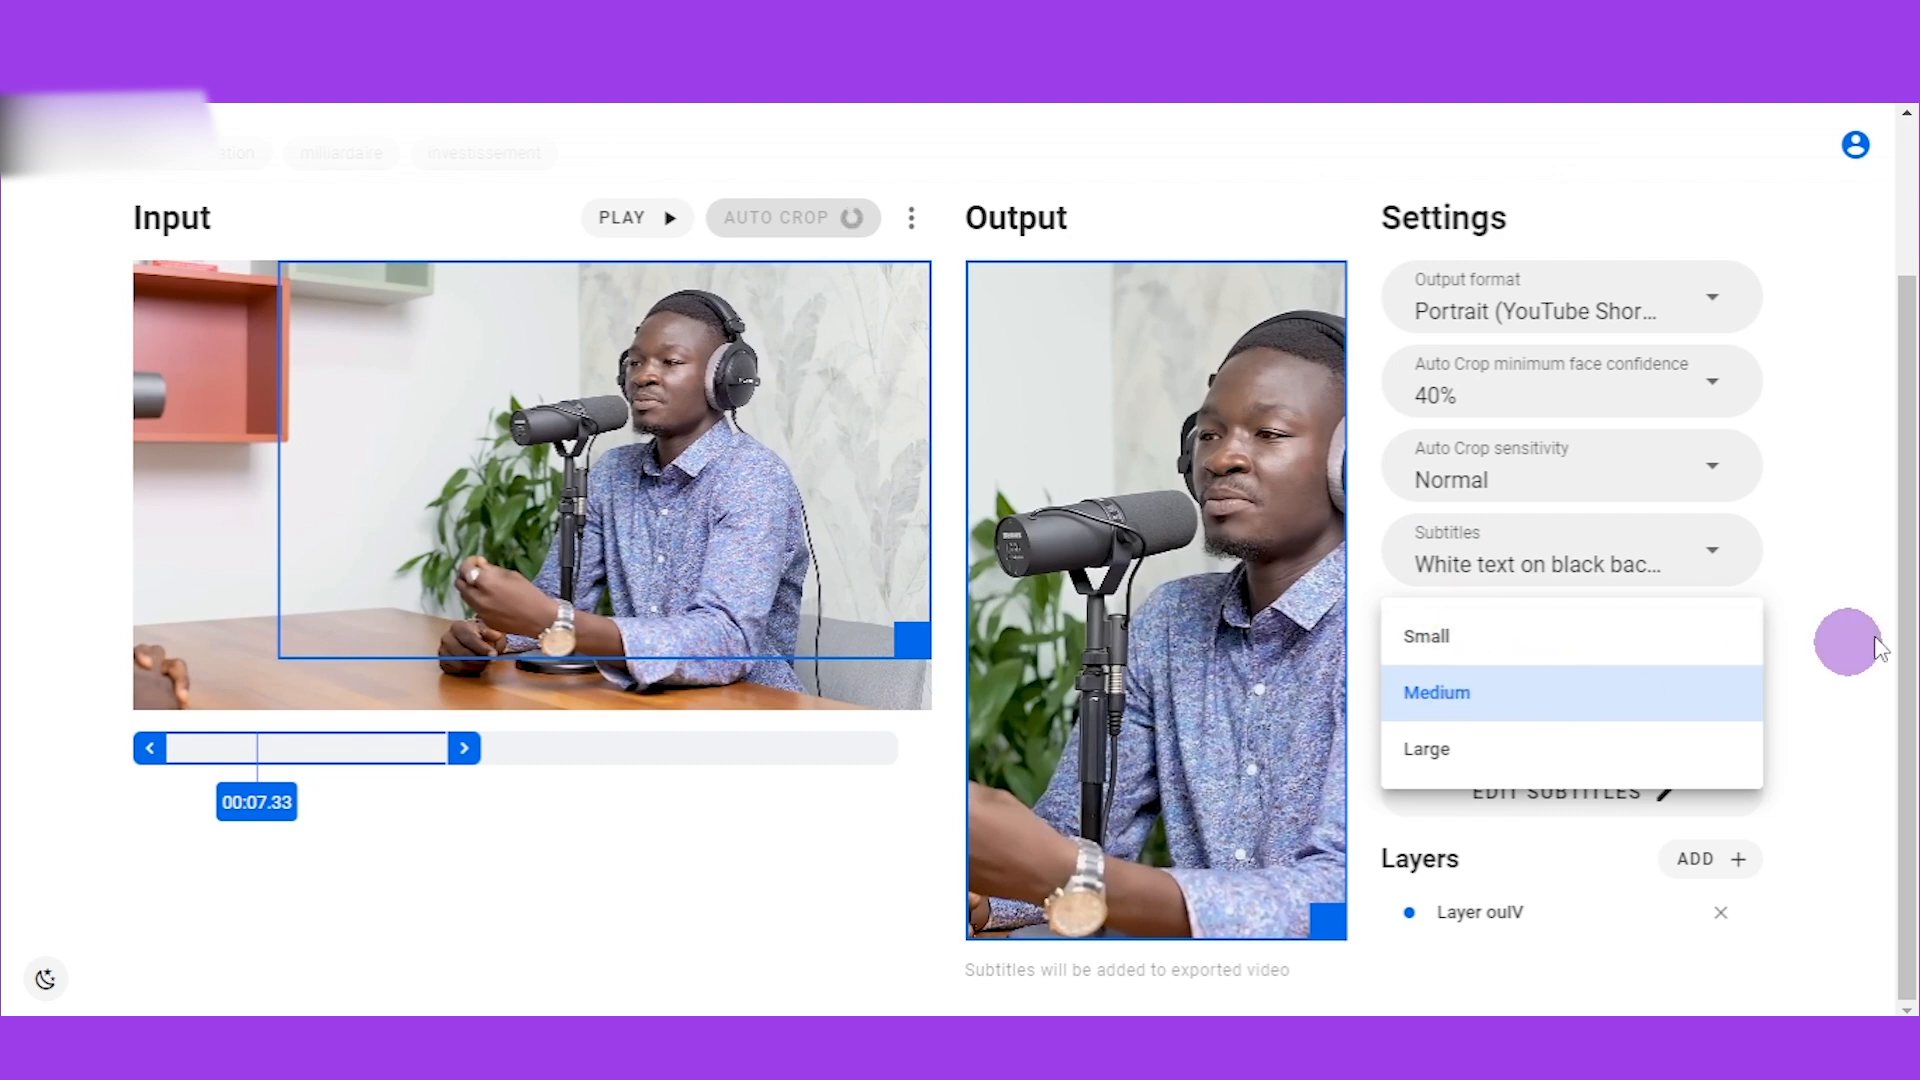
left_click(1816, 584)
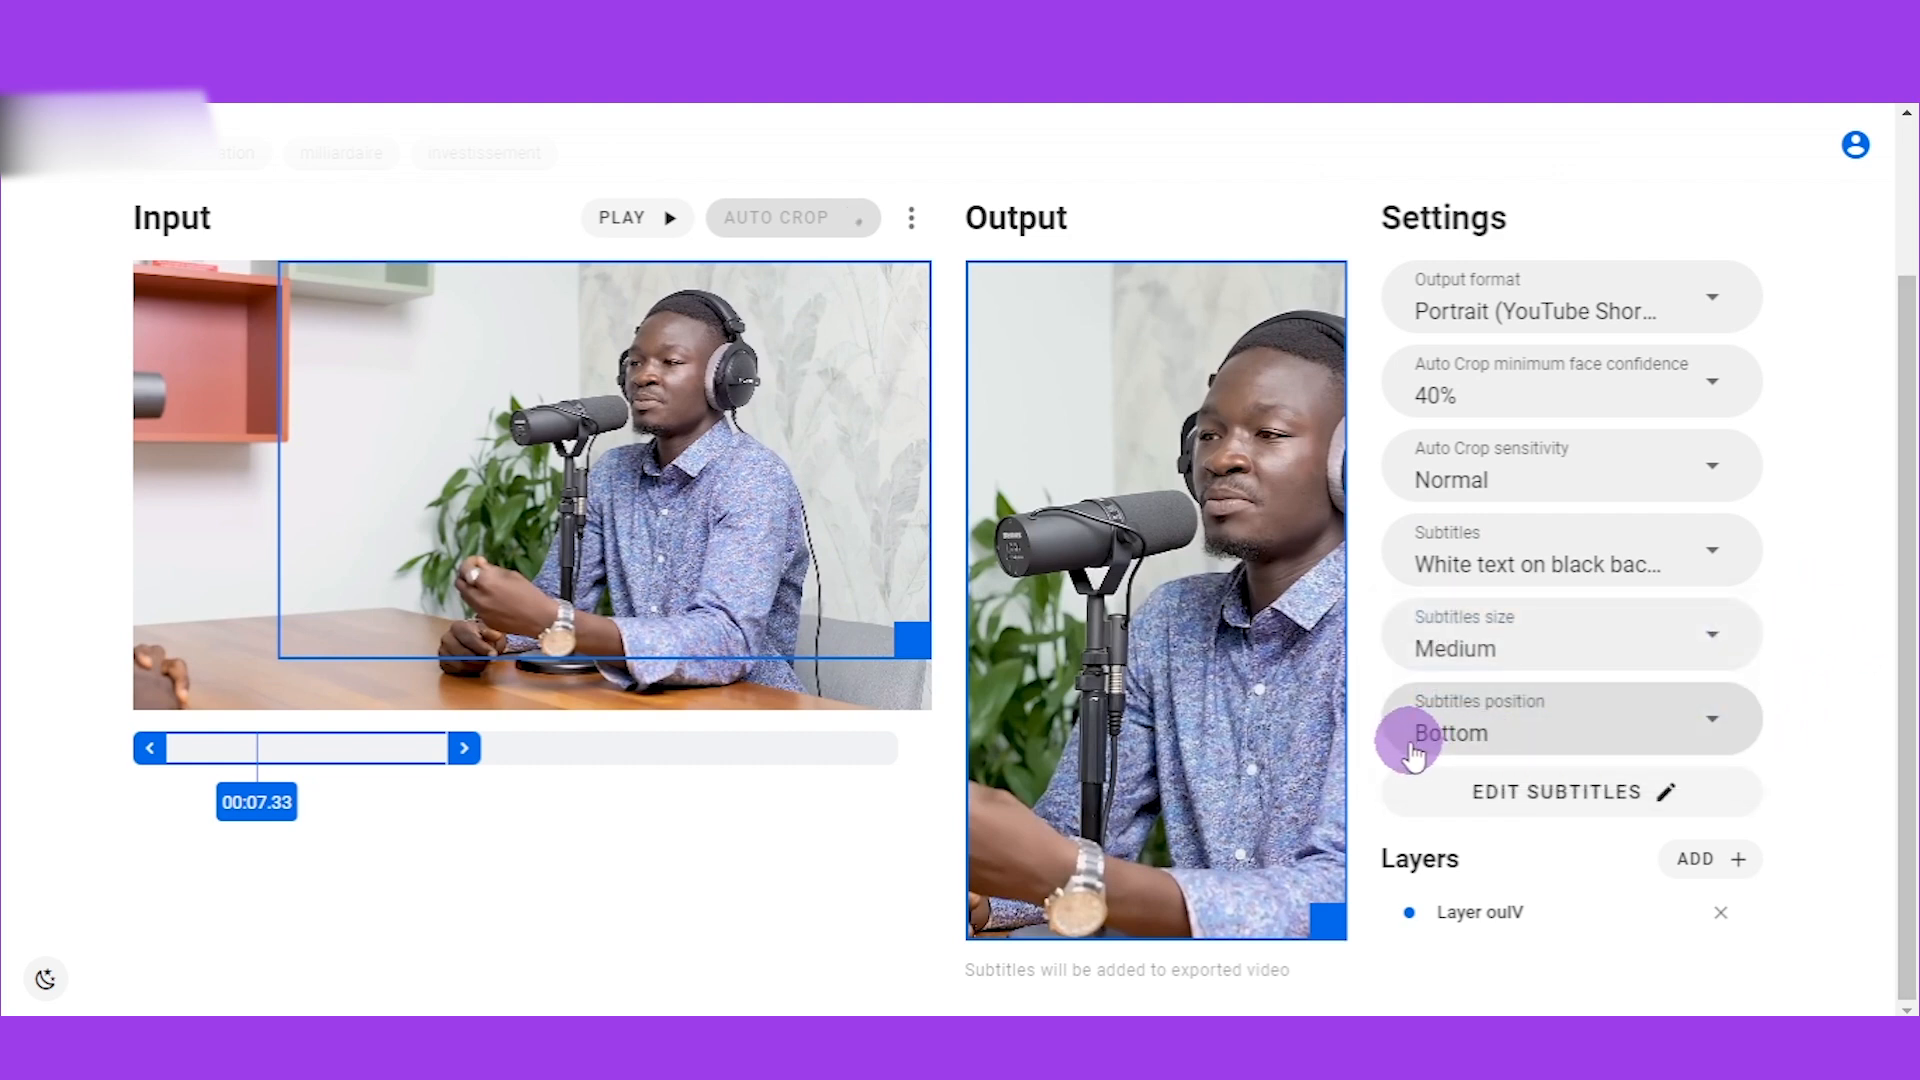
left_click(1559, 740)
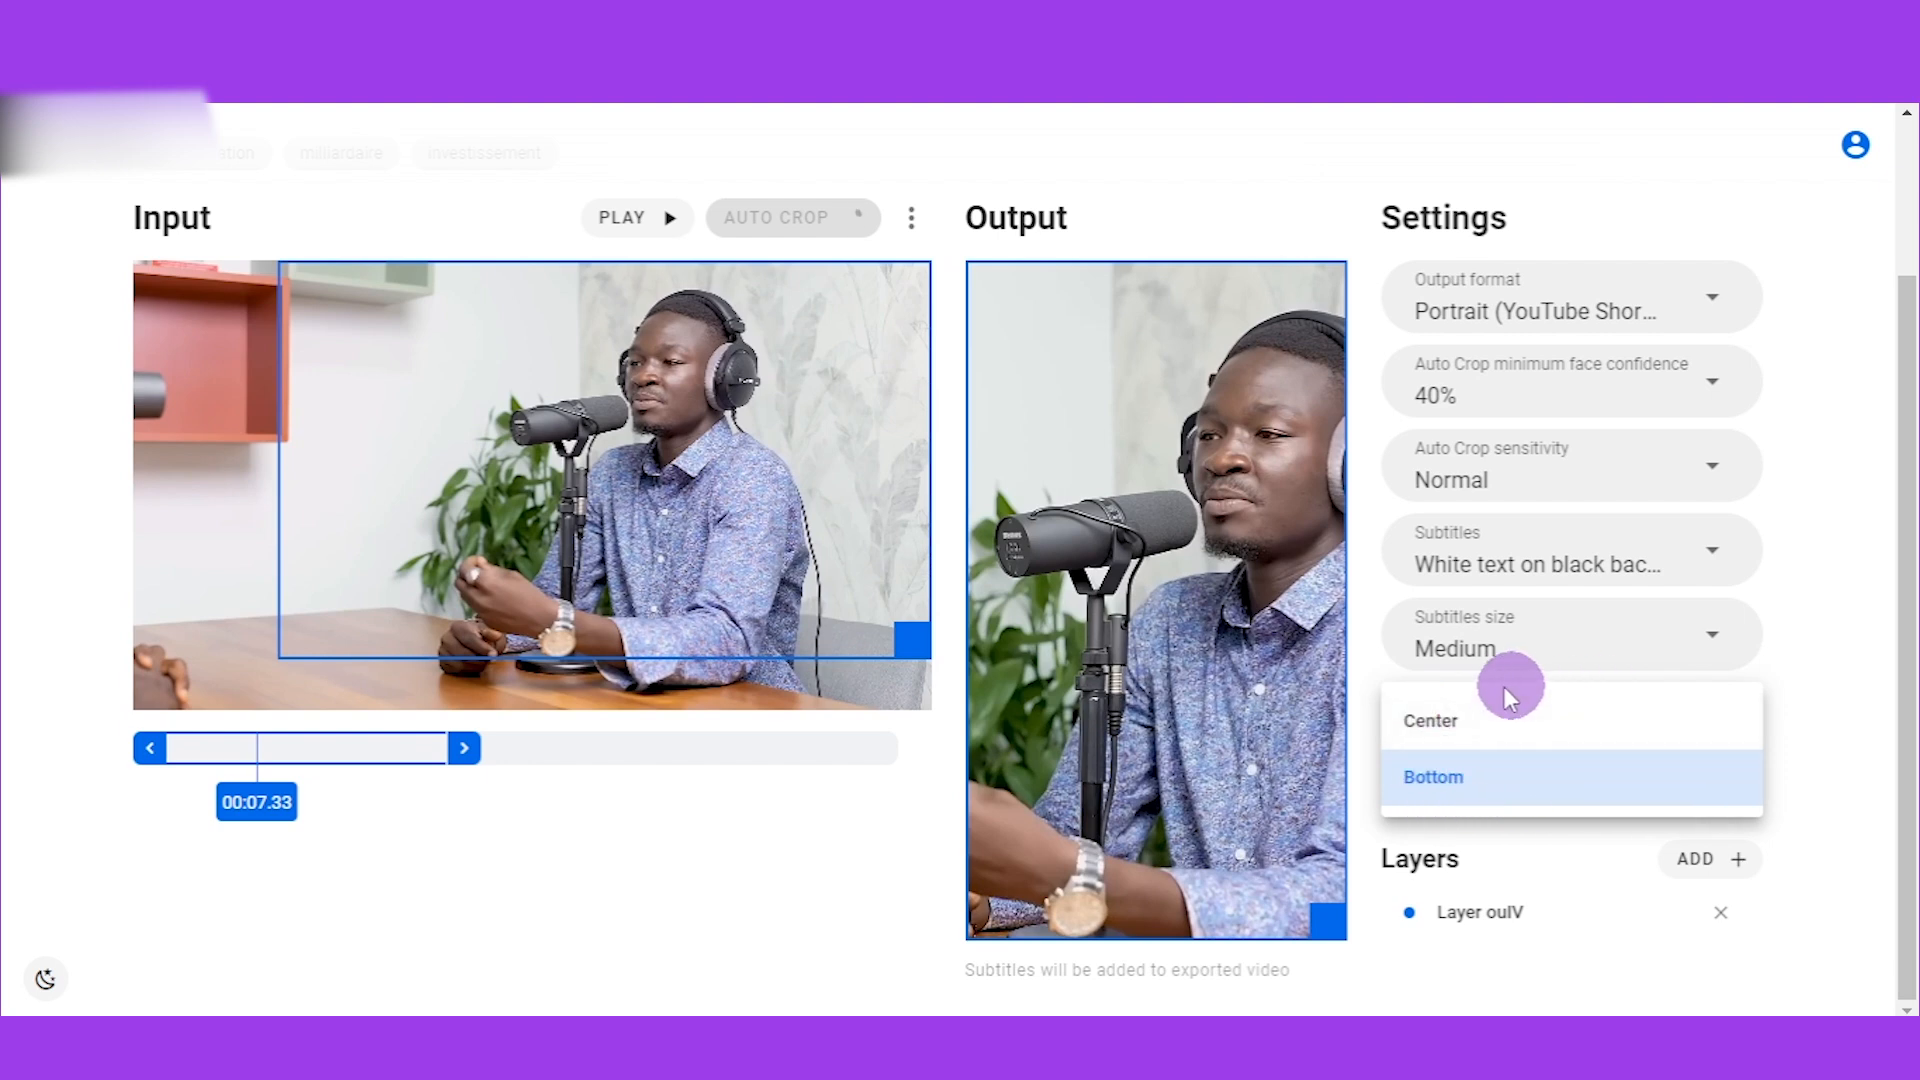
left_click(1474, 722)
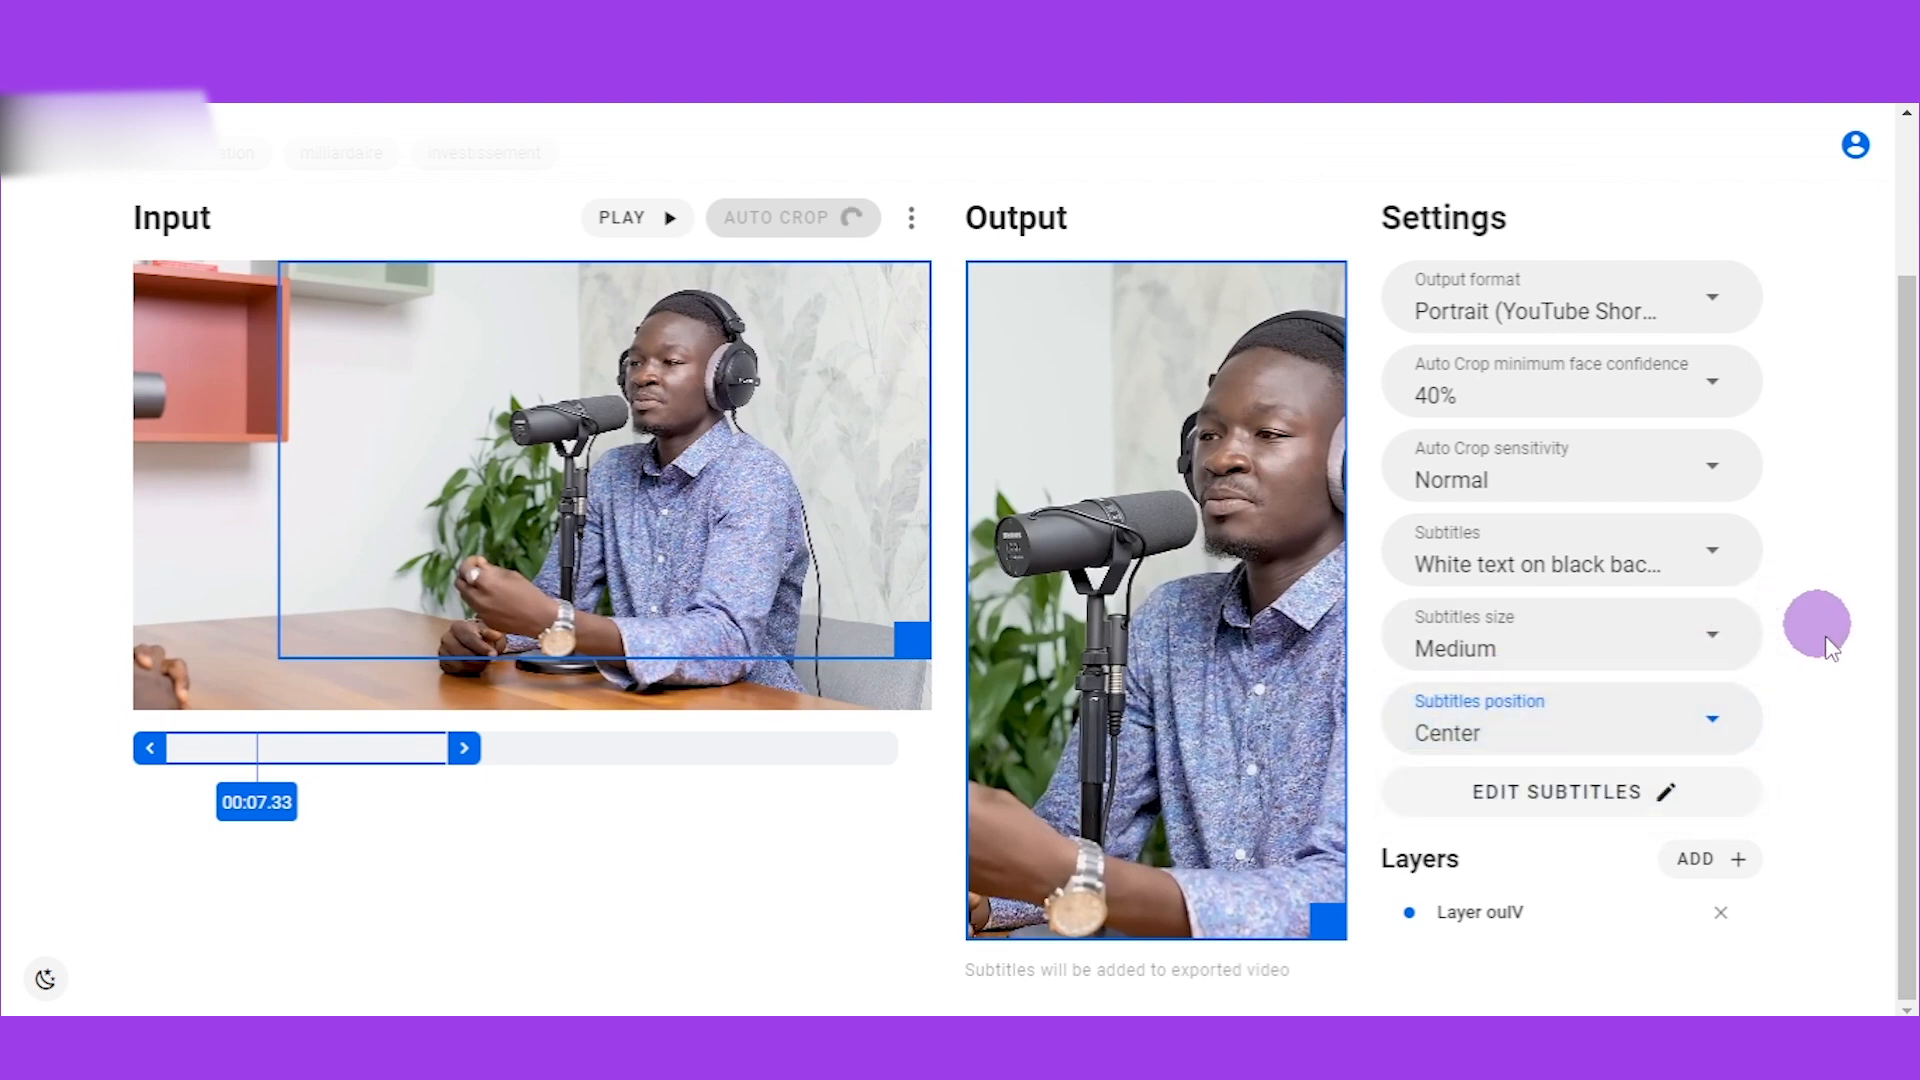
scroll(1832, 670, "up", 2)
scroll(1832, 670, "down", 2)
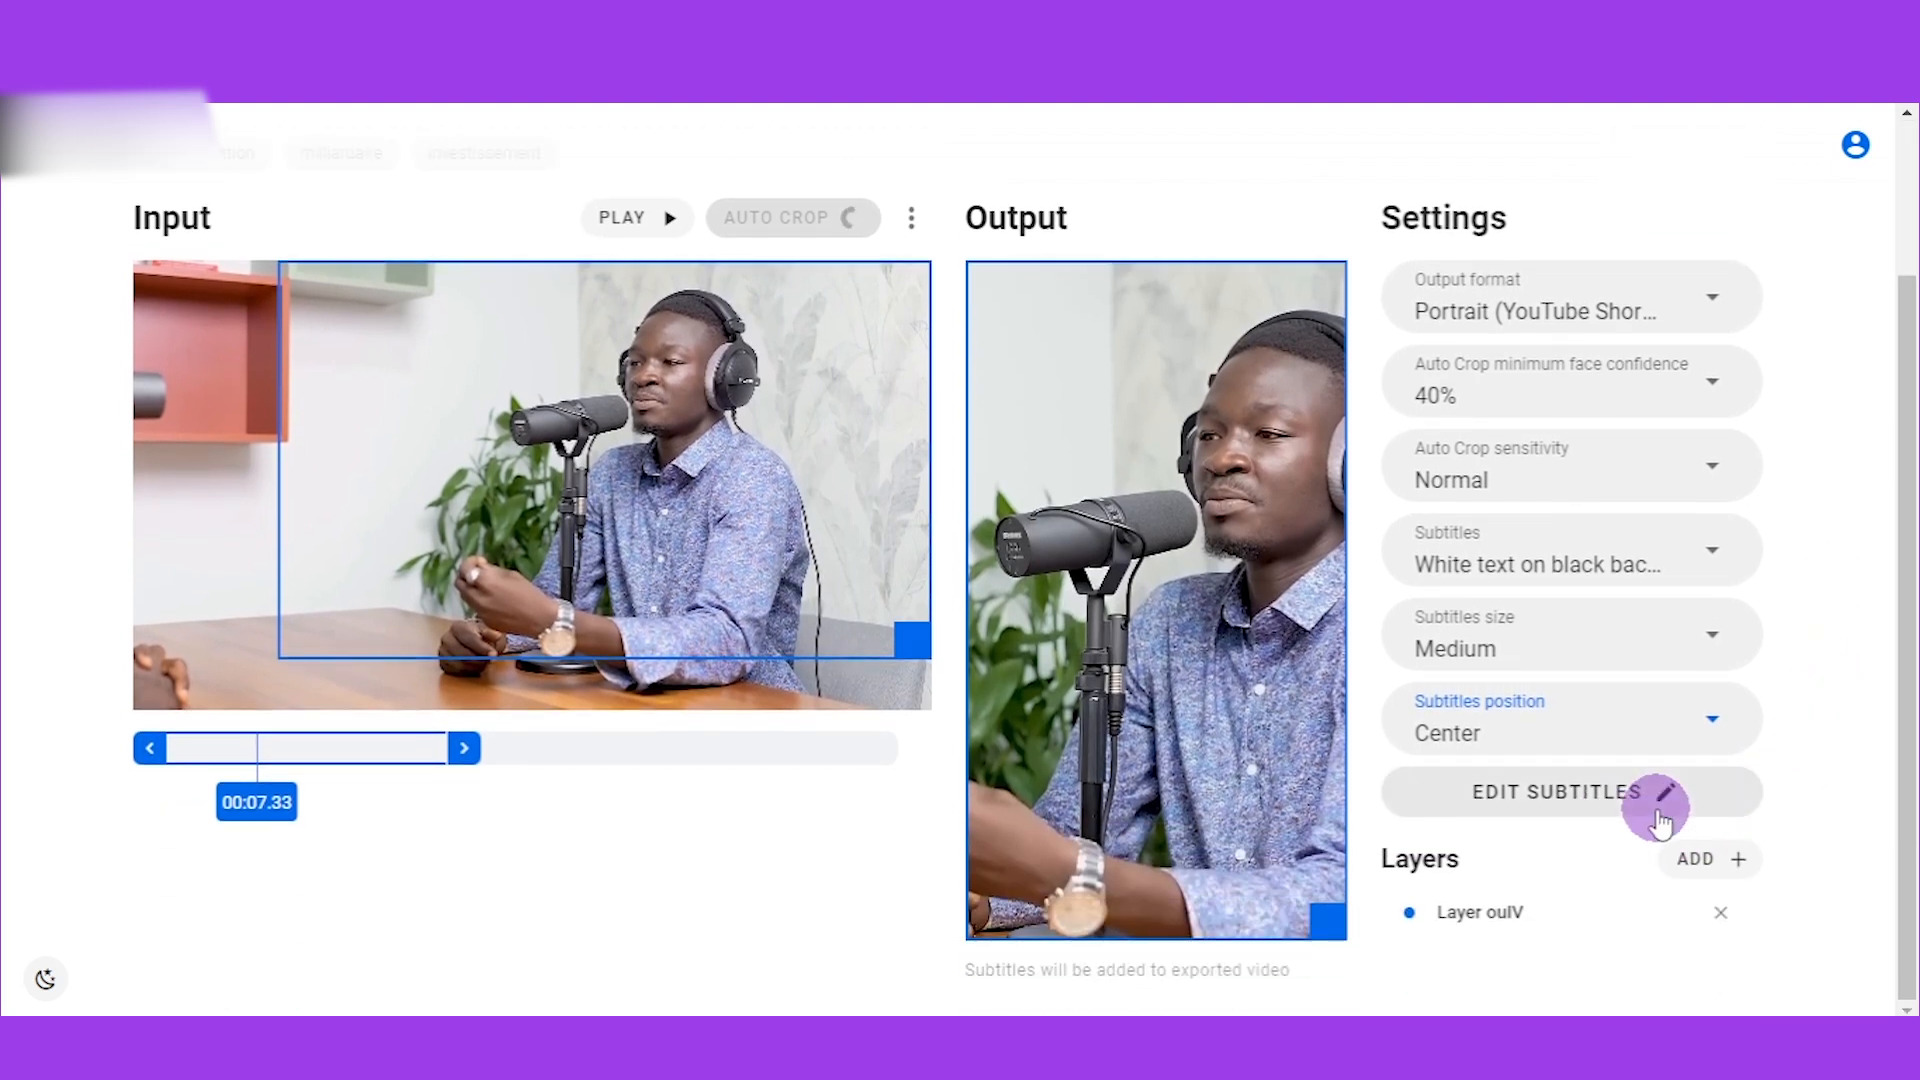
Open the subtitle editor, read through the timed French lines down to the end, and close it without edits.
left_click(1667, 795)
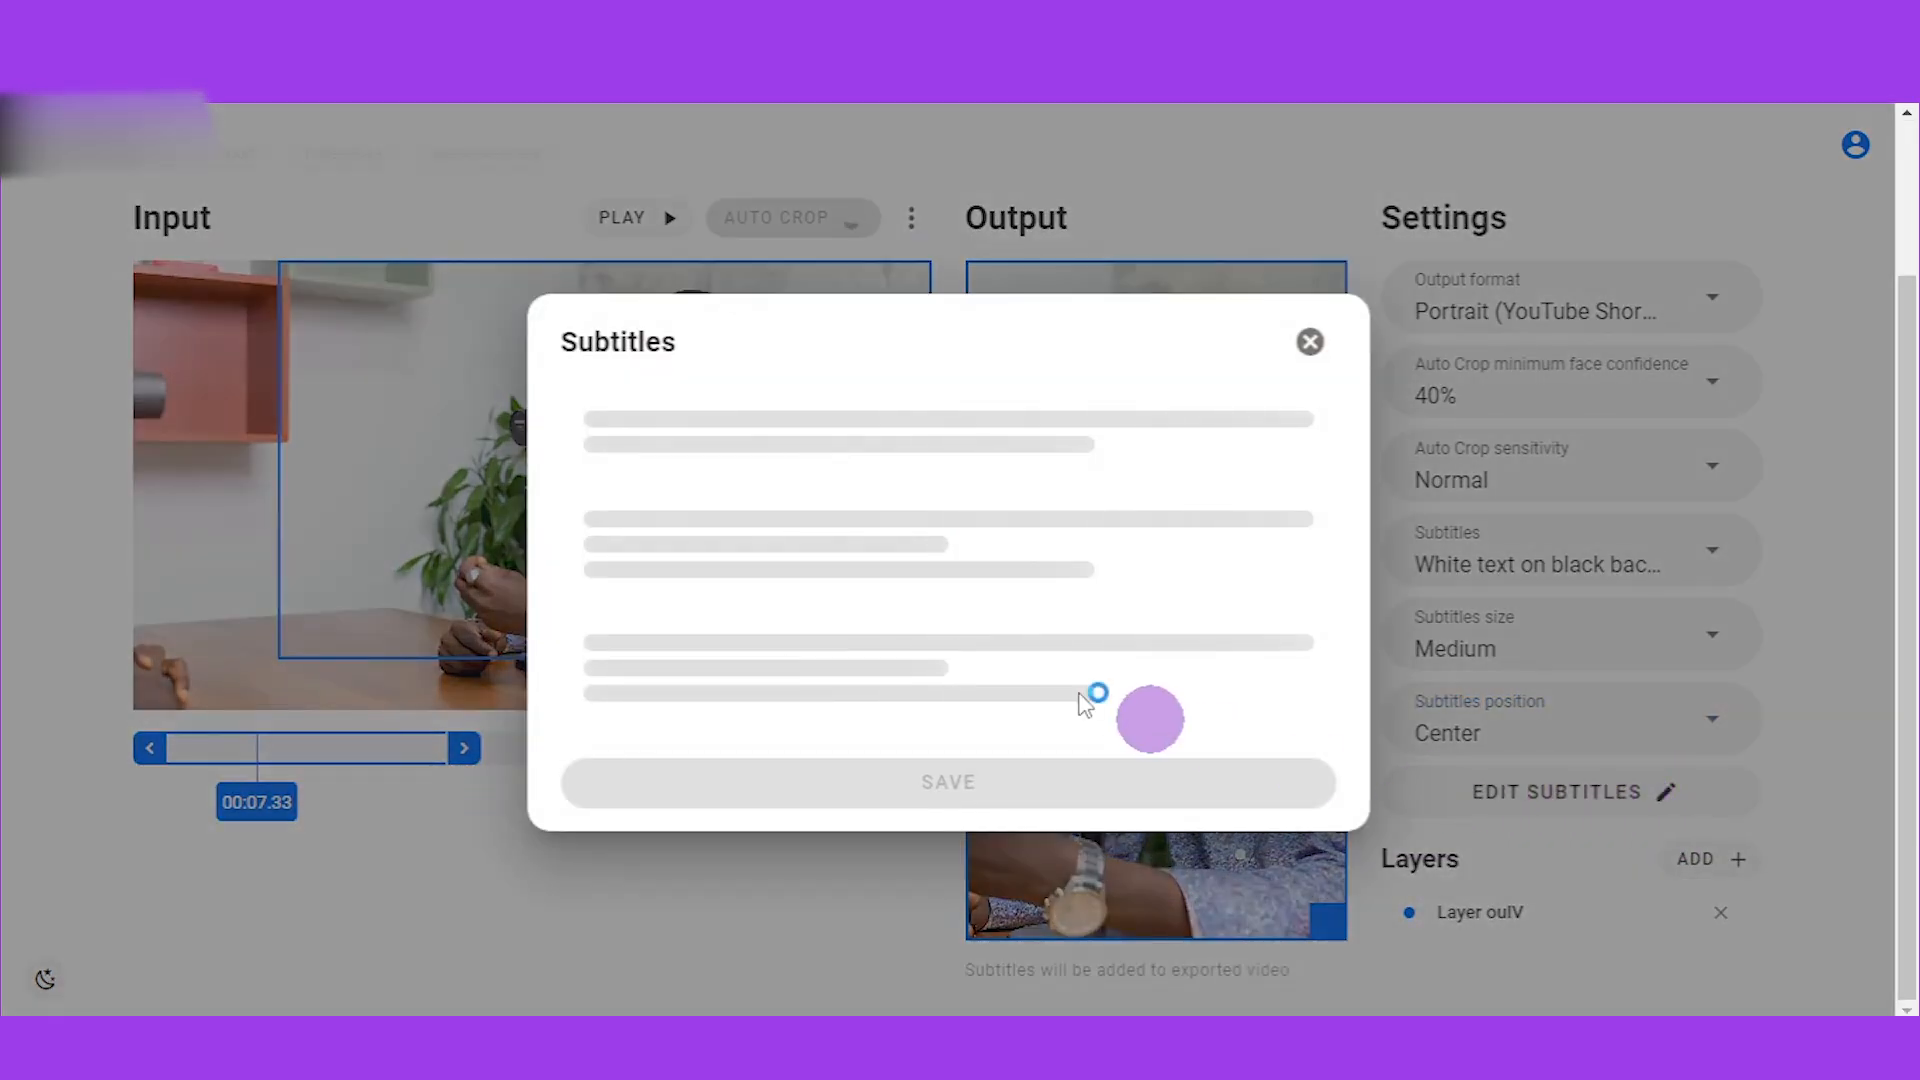
scroll(1071, 501, "down", 10)
scroll(1030, 588, "down", 4)
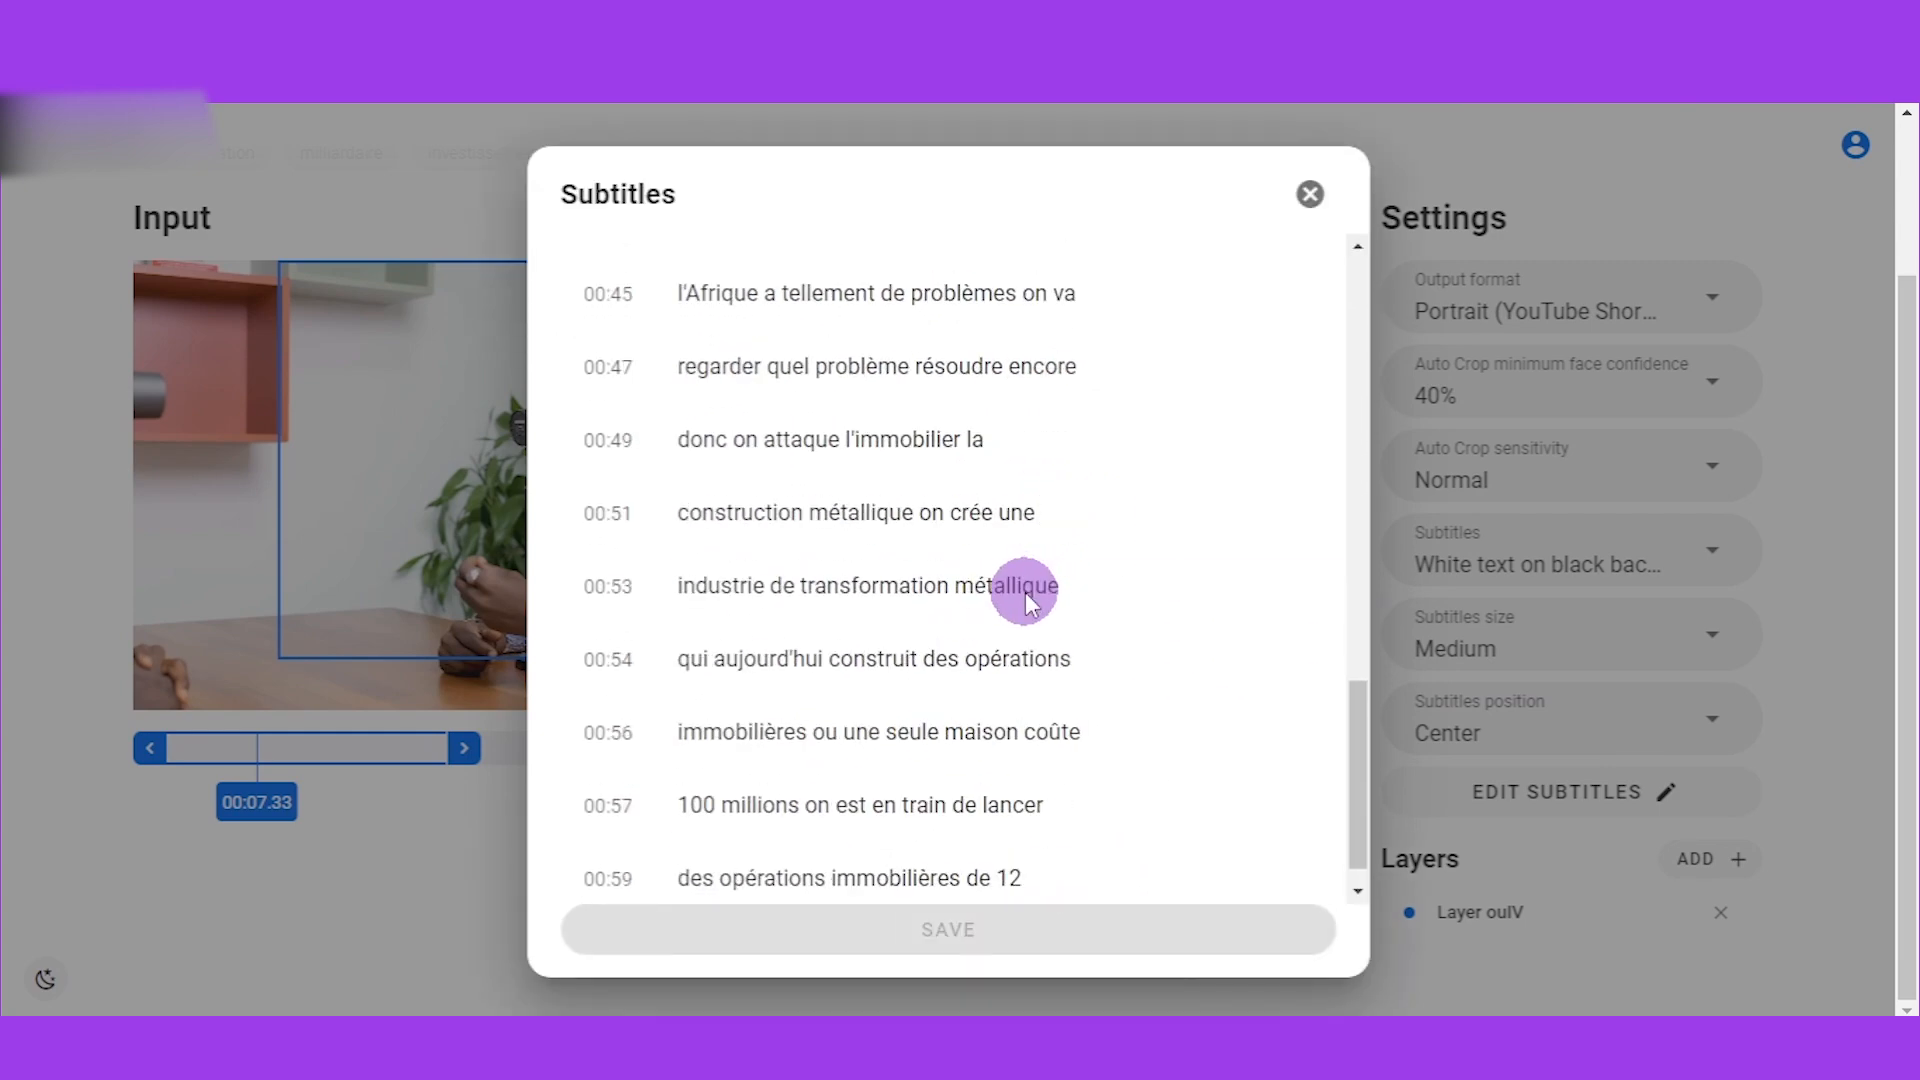
scroll(1047, 680, "up", 14)
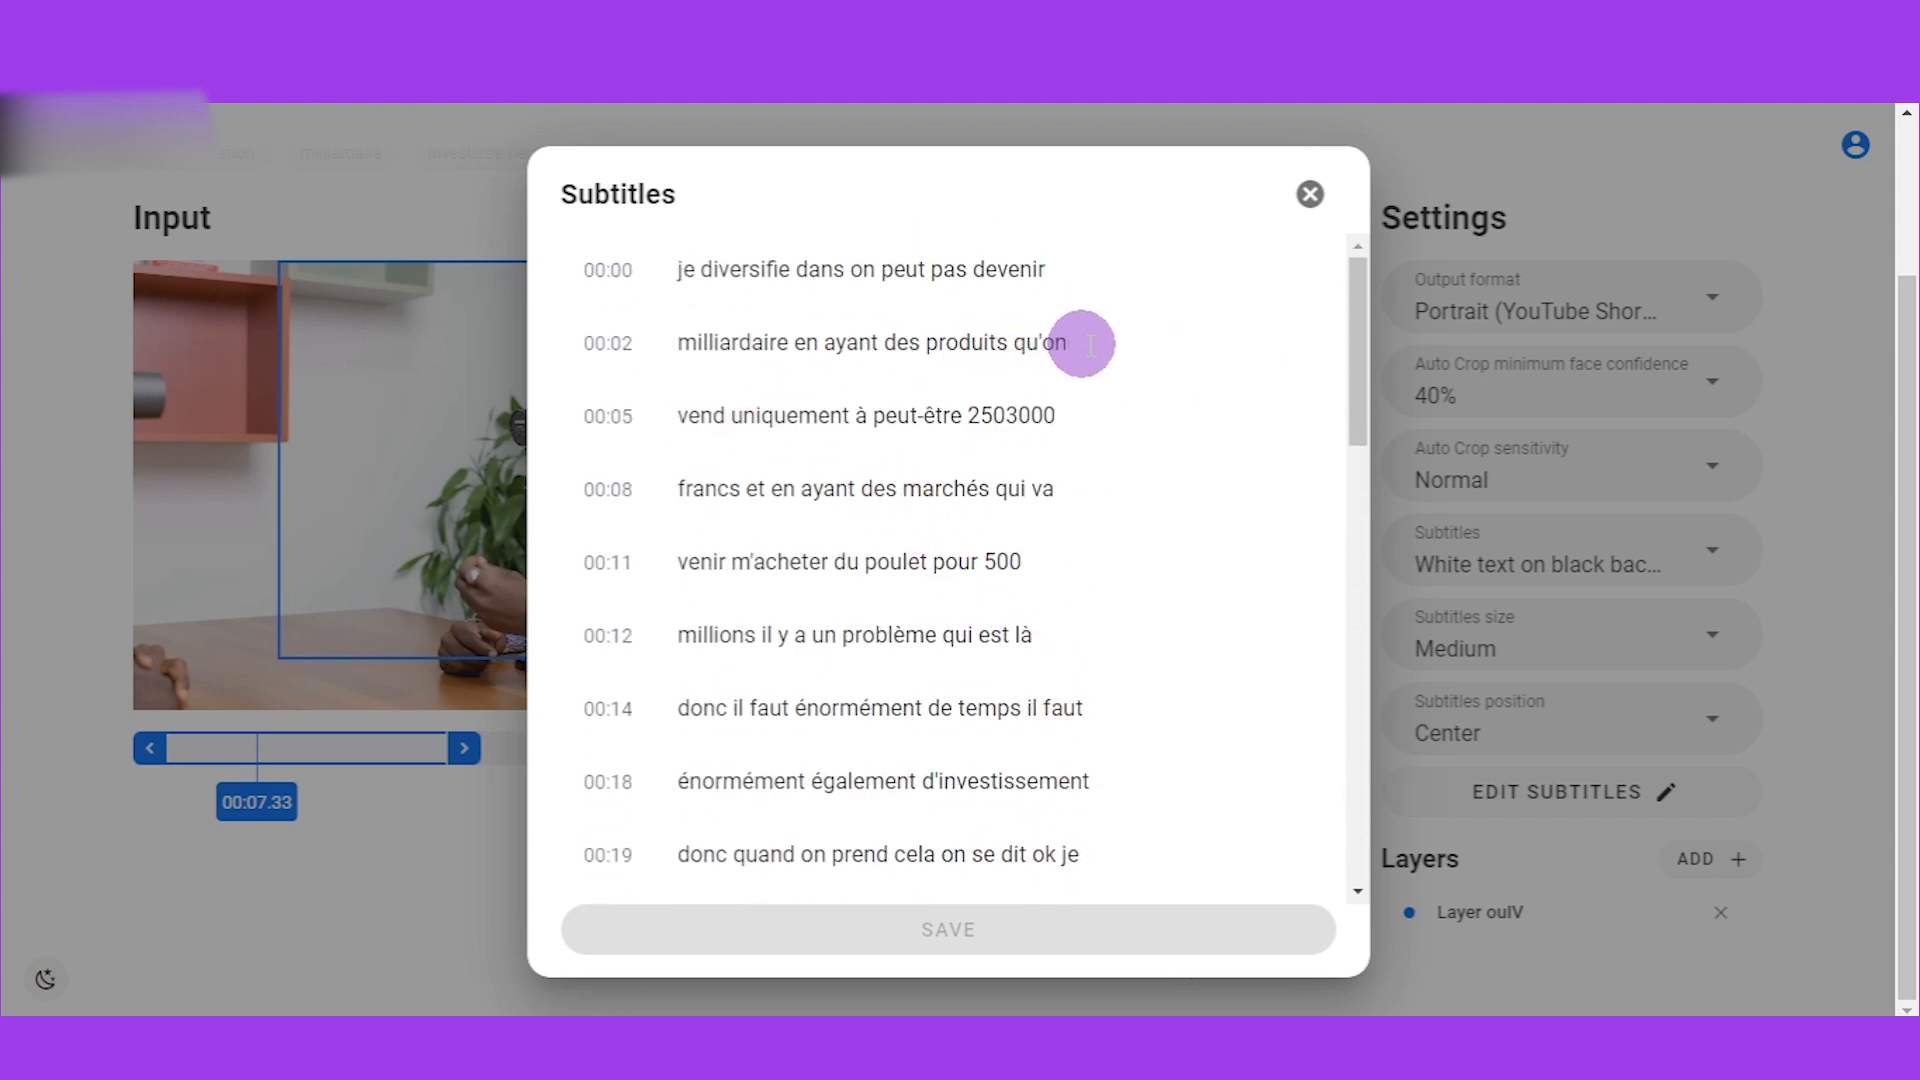
left_click(996, 343)
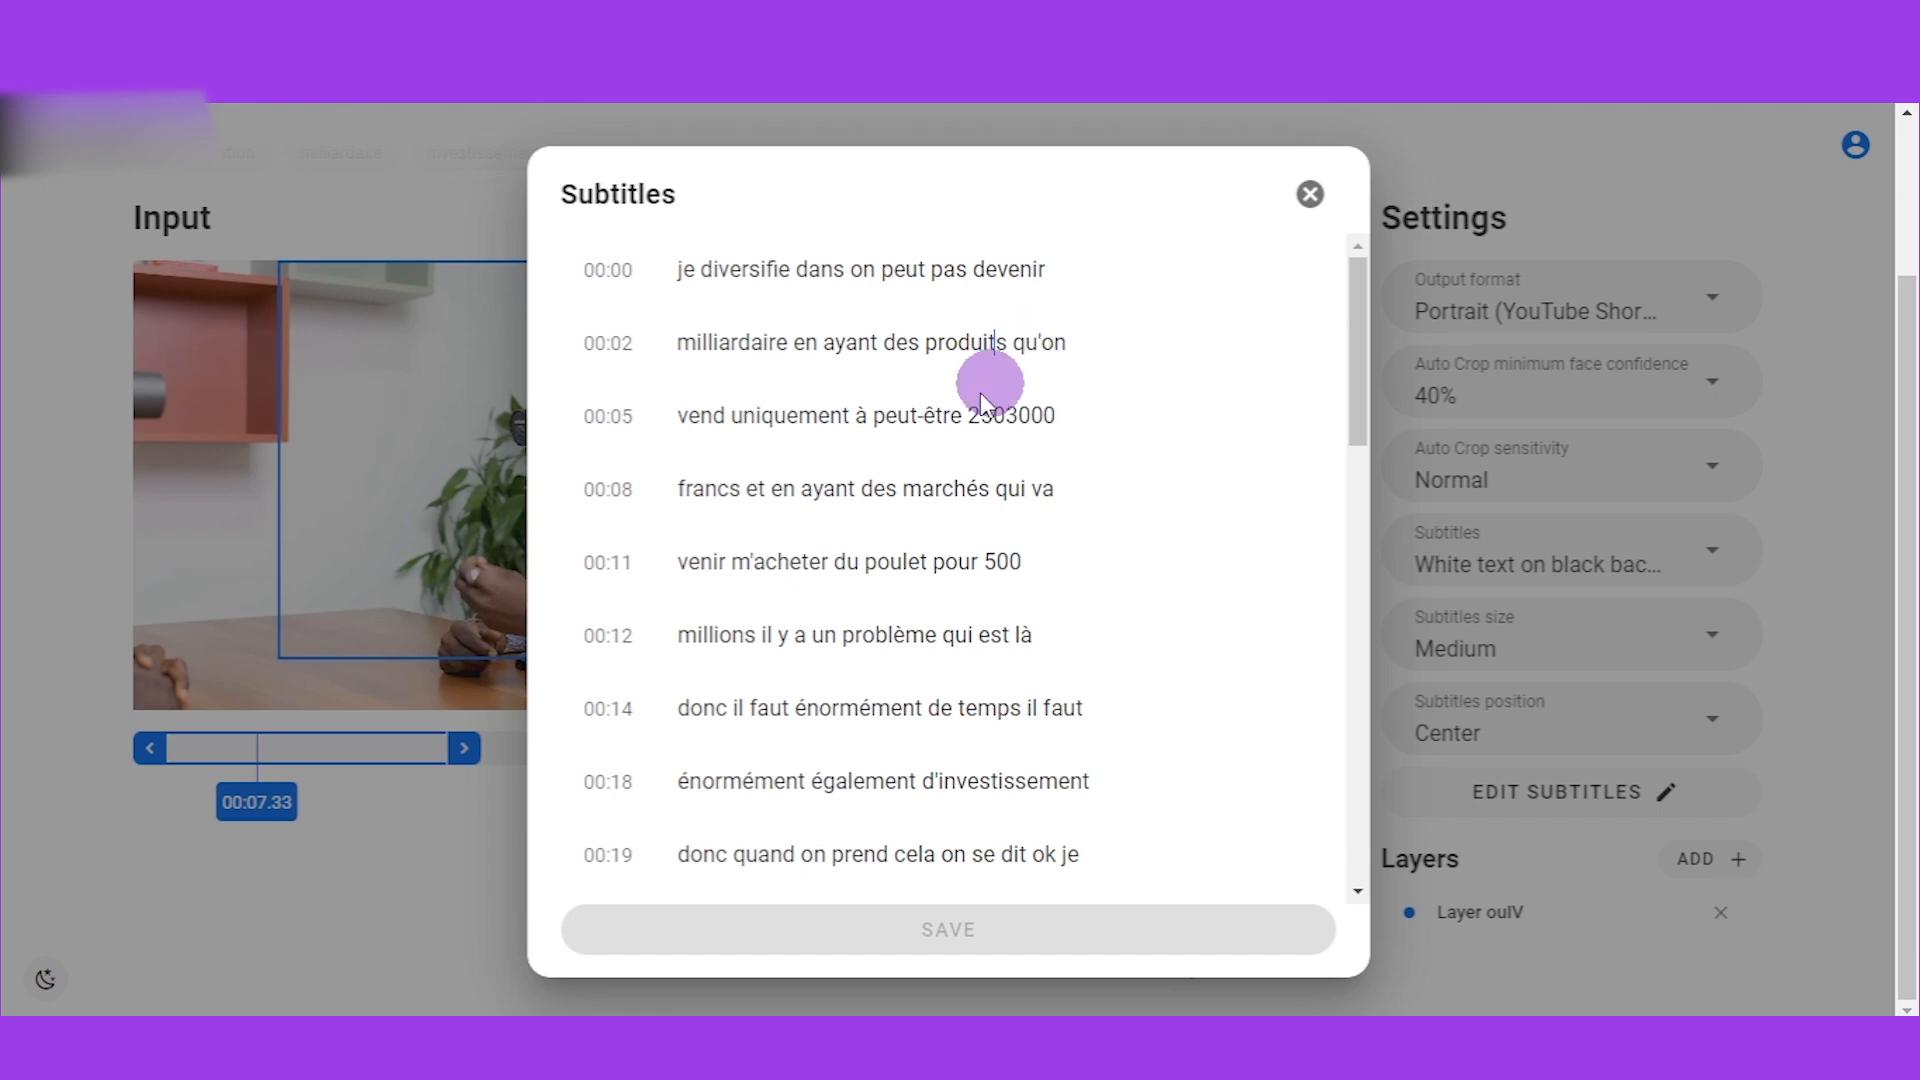
left_click(1311, 200)
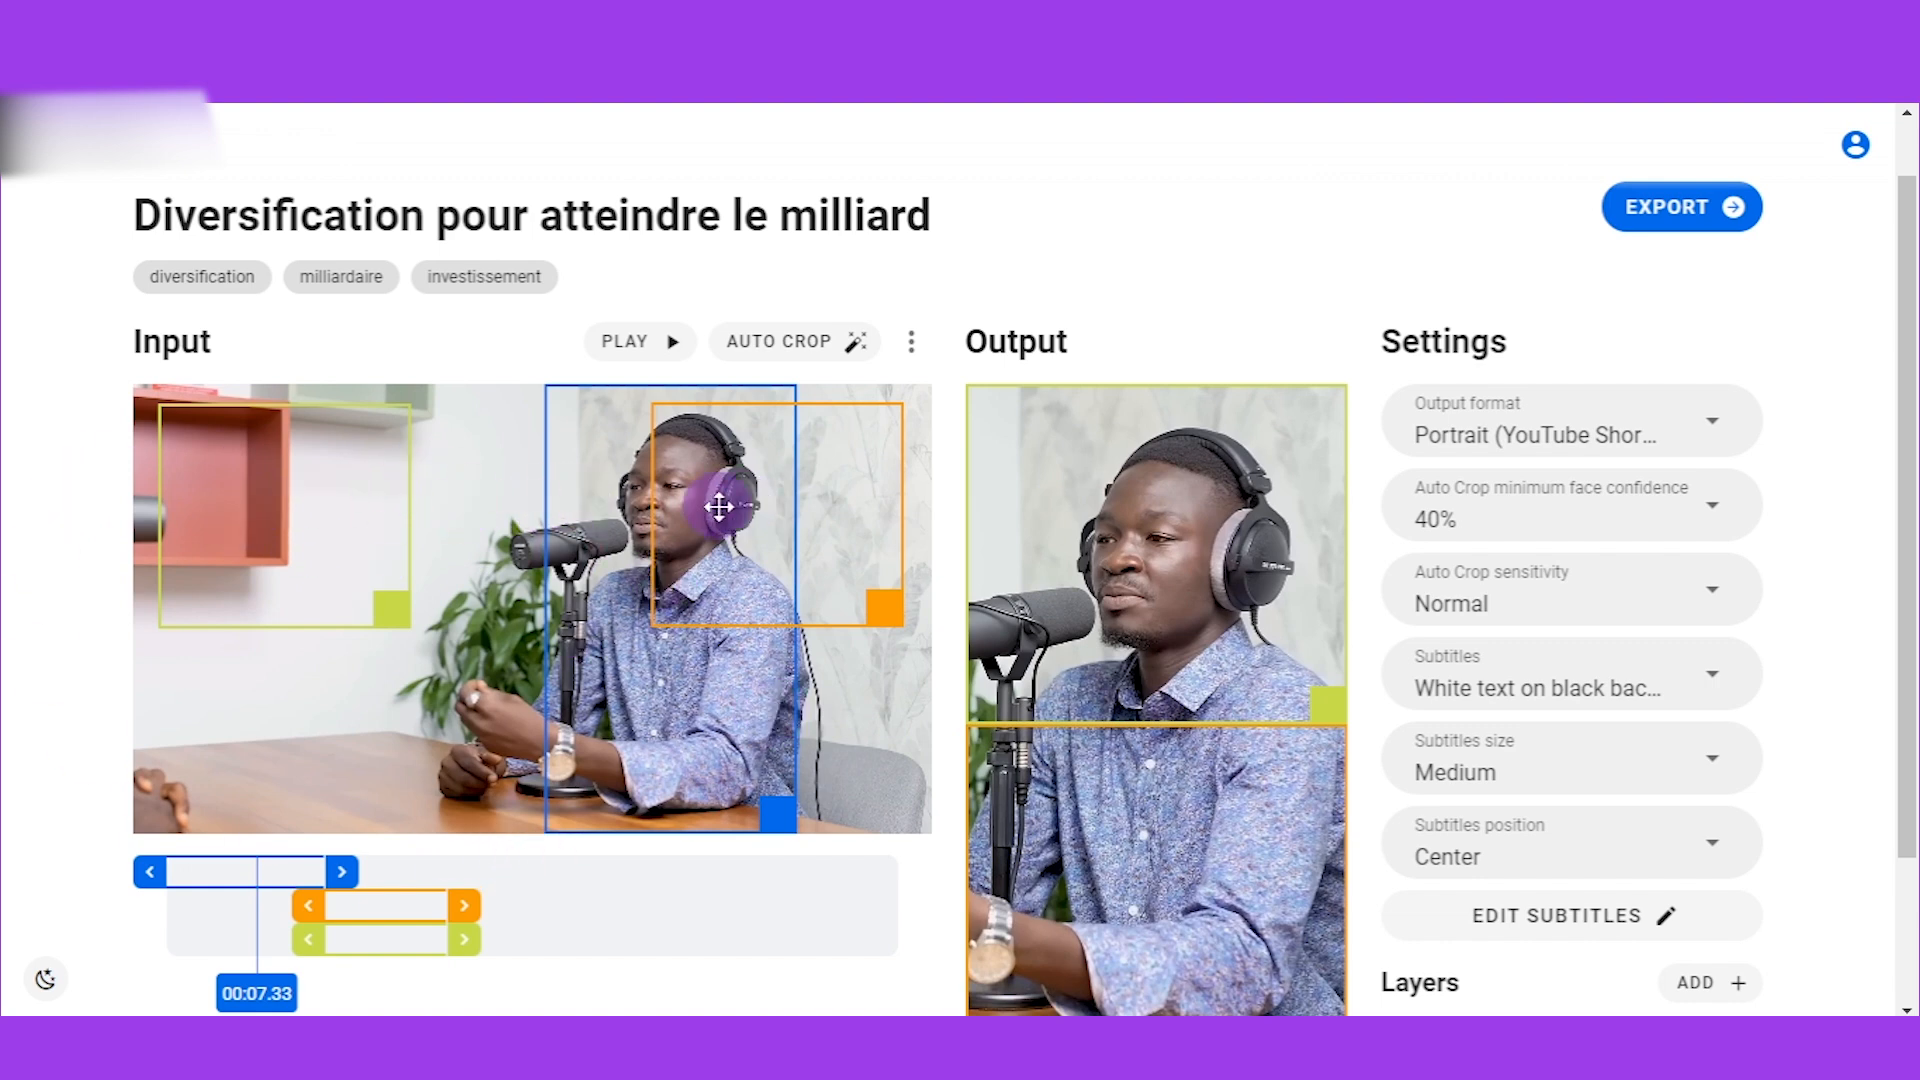
Return the playhead to the start of the clip, play the auto-cropped preview and pause it after the split-screen section.
left_click_drag(253, 993, 88, 1000)
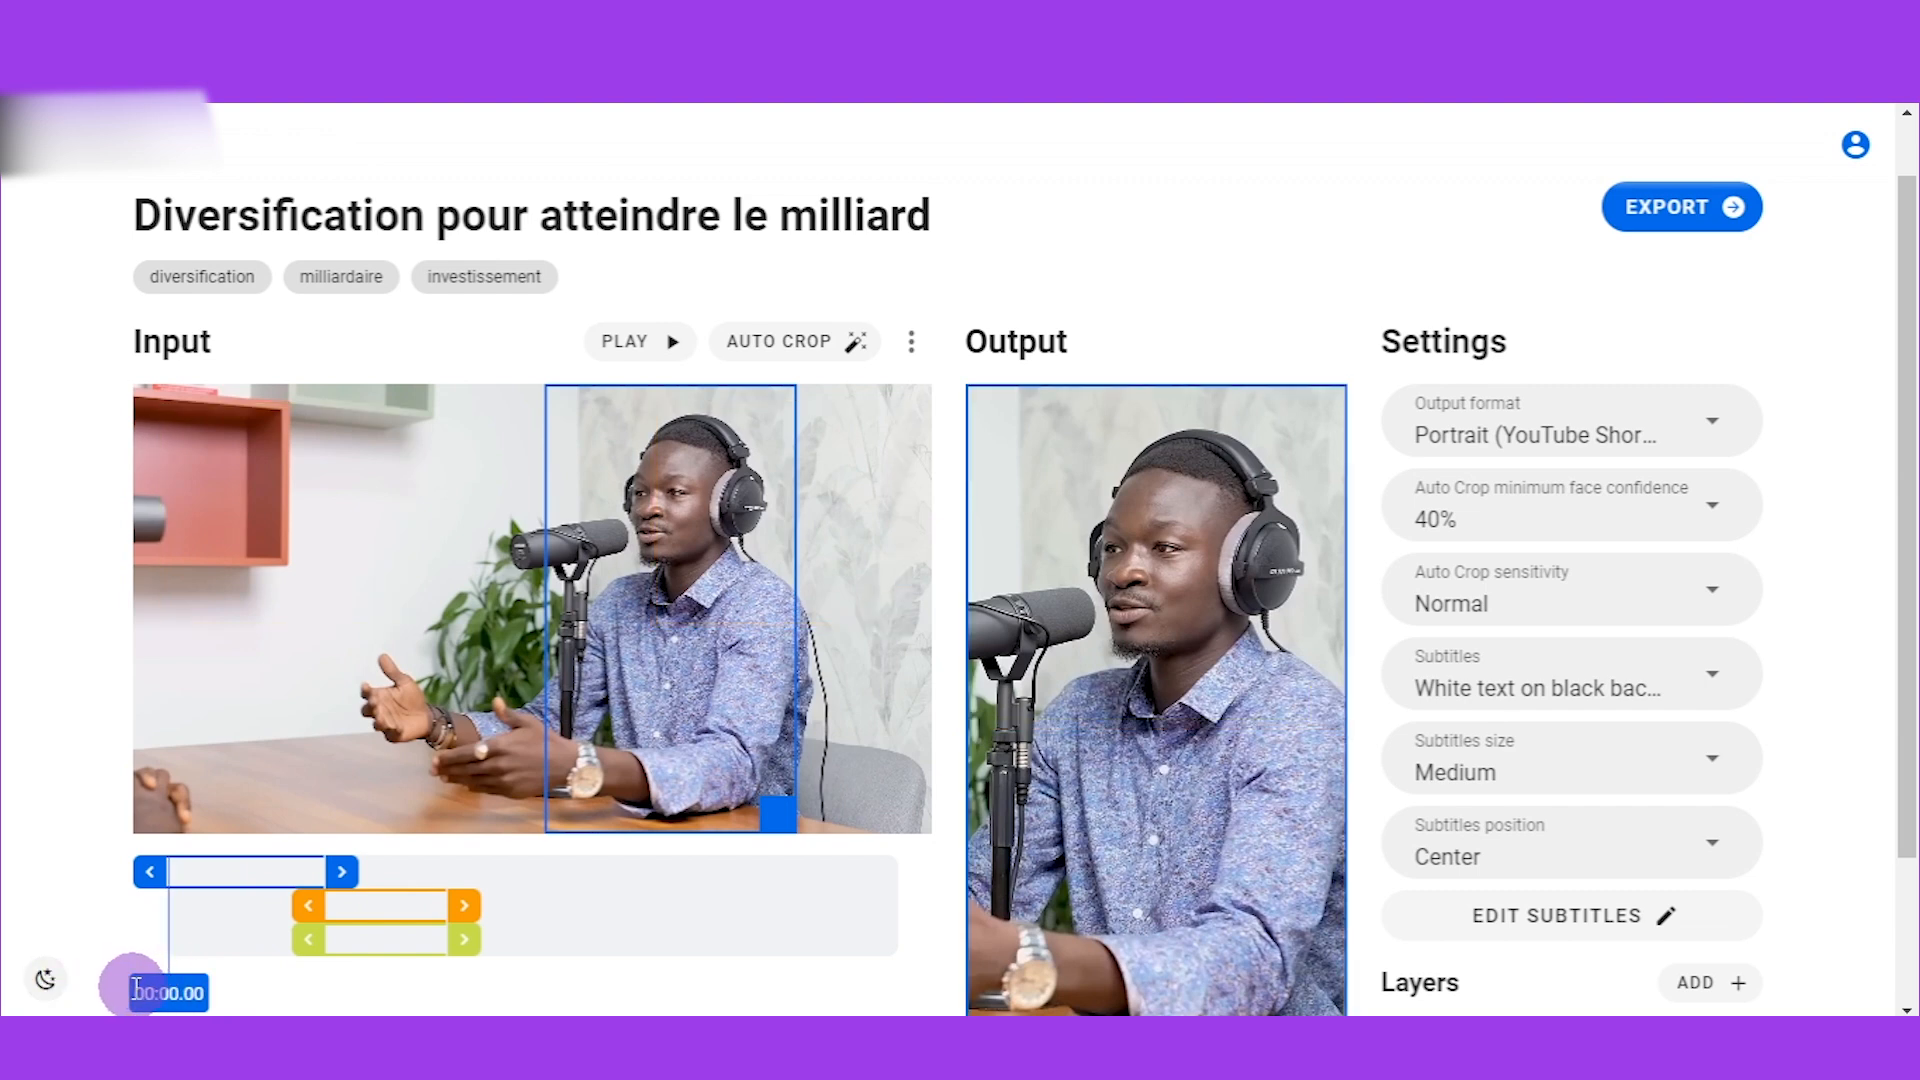
left_click(674, 348)
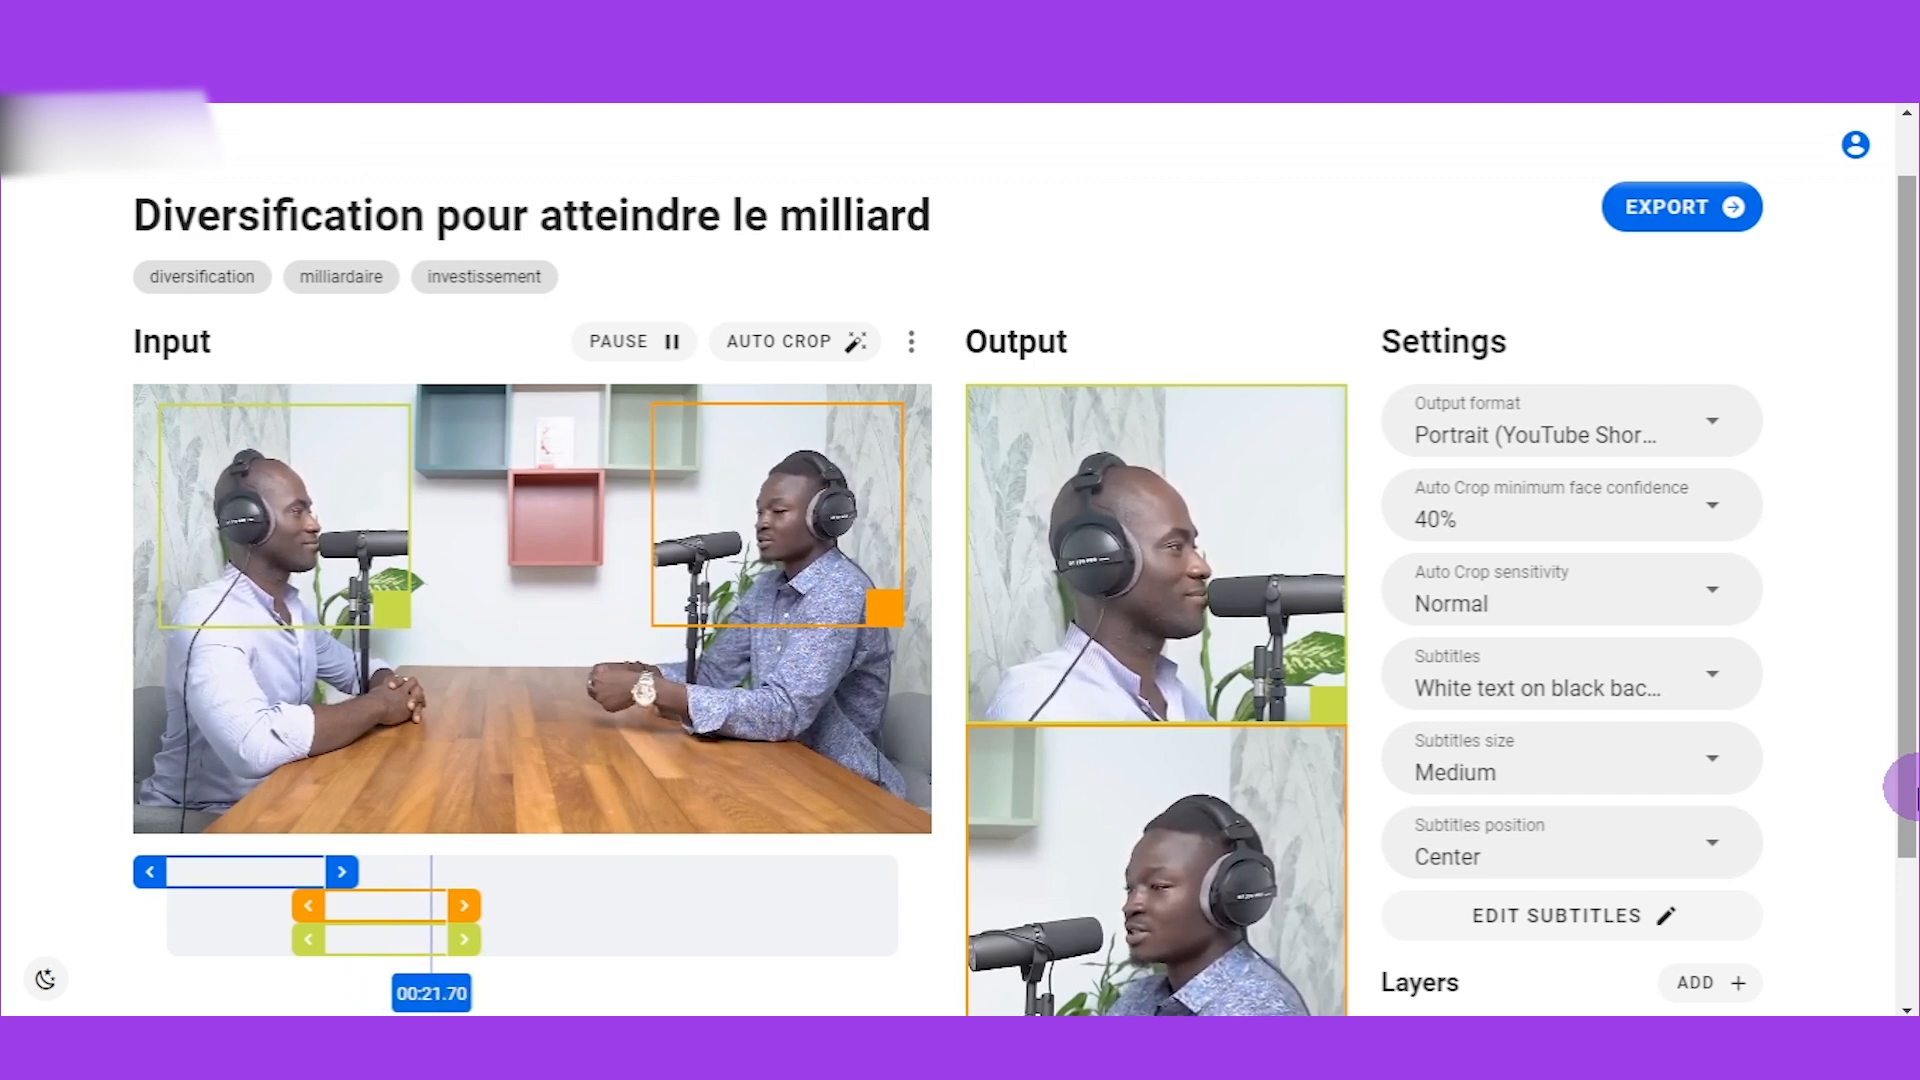
left_click(664, 342)
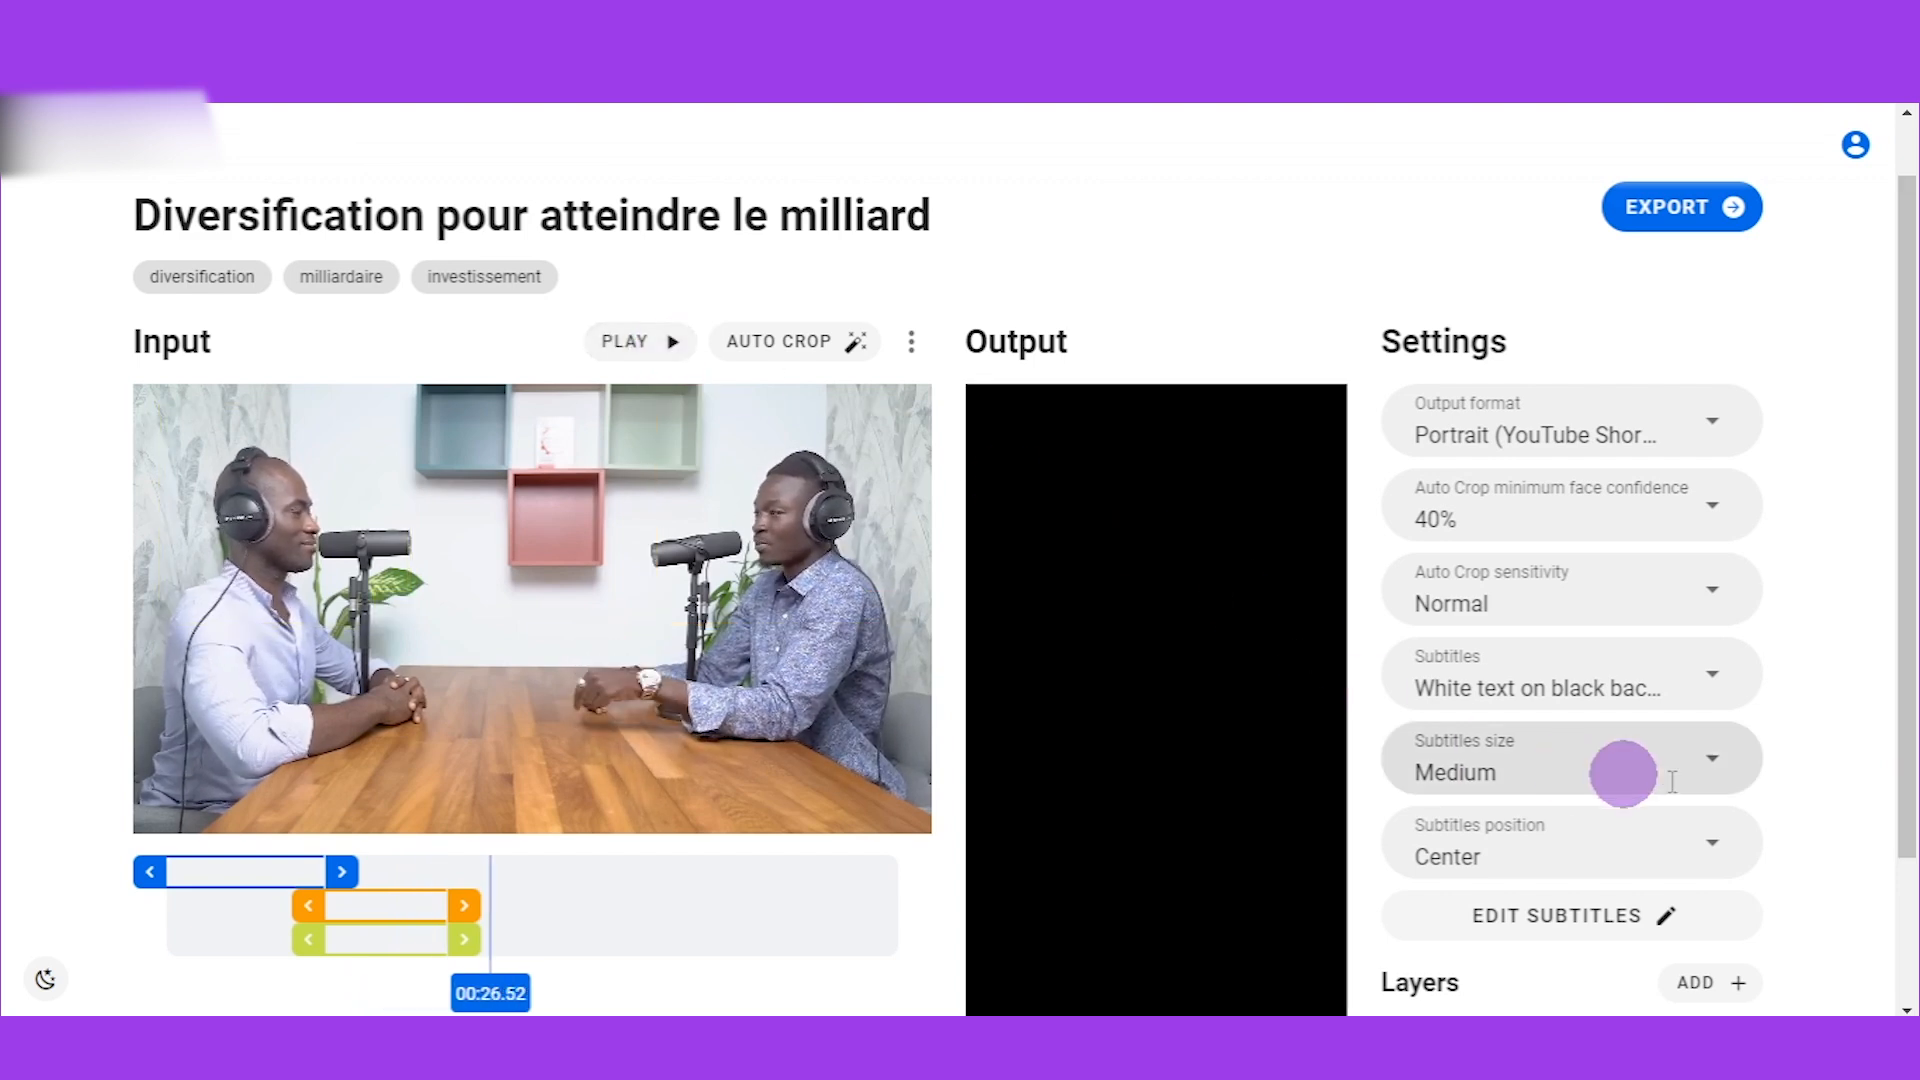
Move the playhead back to about 21 seconds and examine the two-speaker crop frames, stacked output and layer list.
scroll(1884, 750, "down", 1)
scroll(1880, 750, "down", 1)
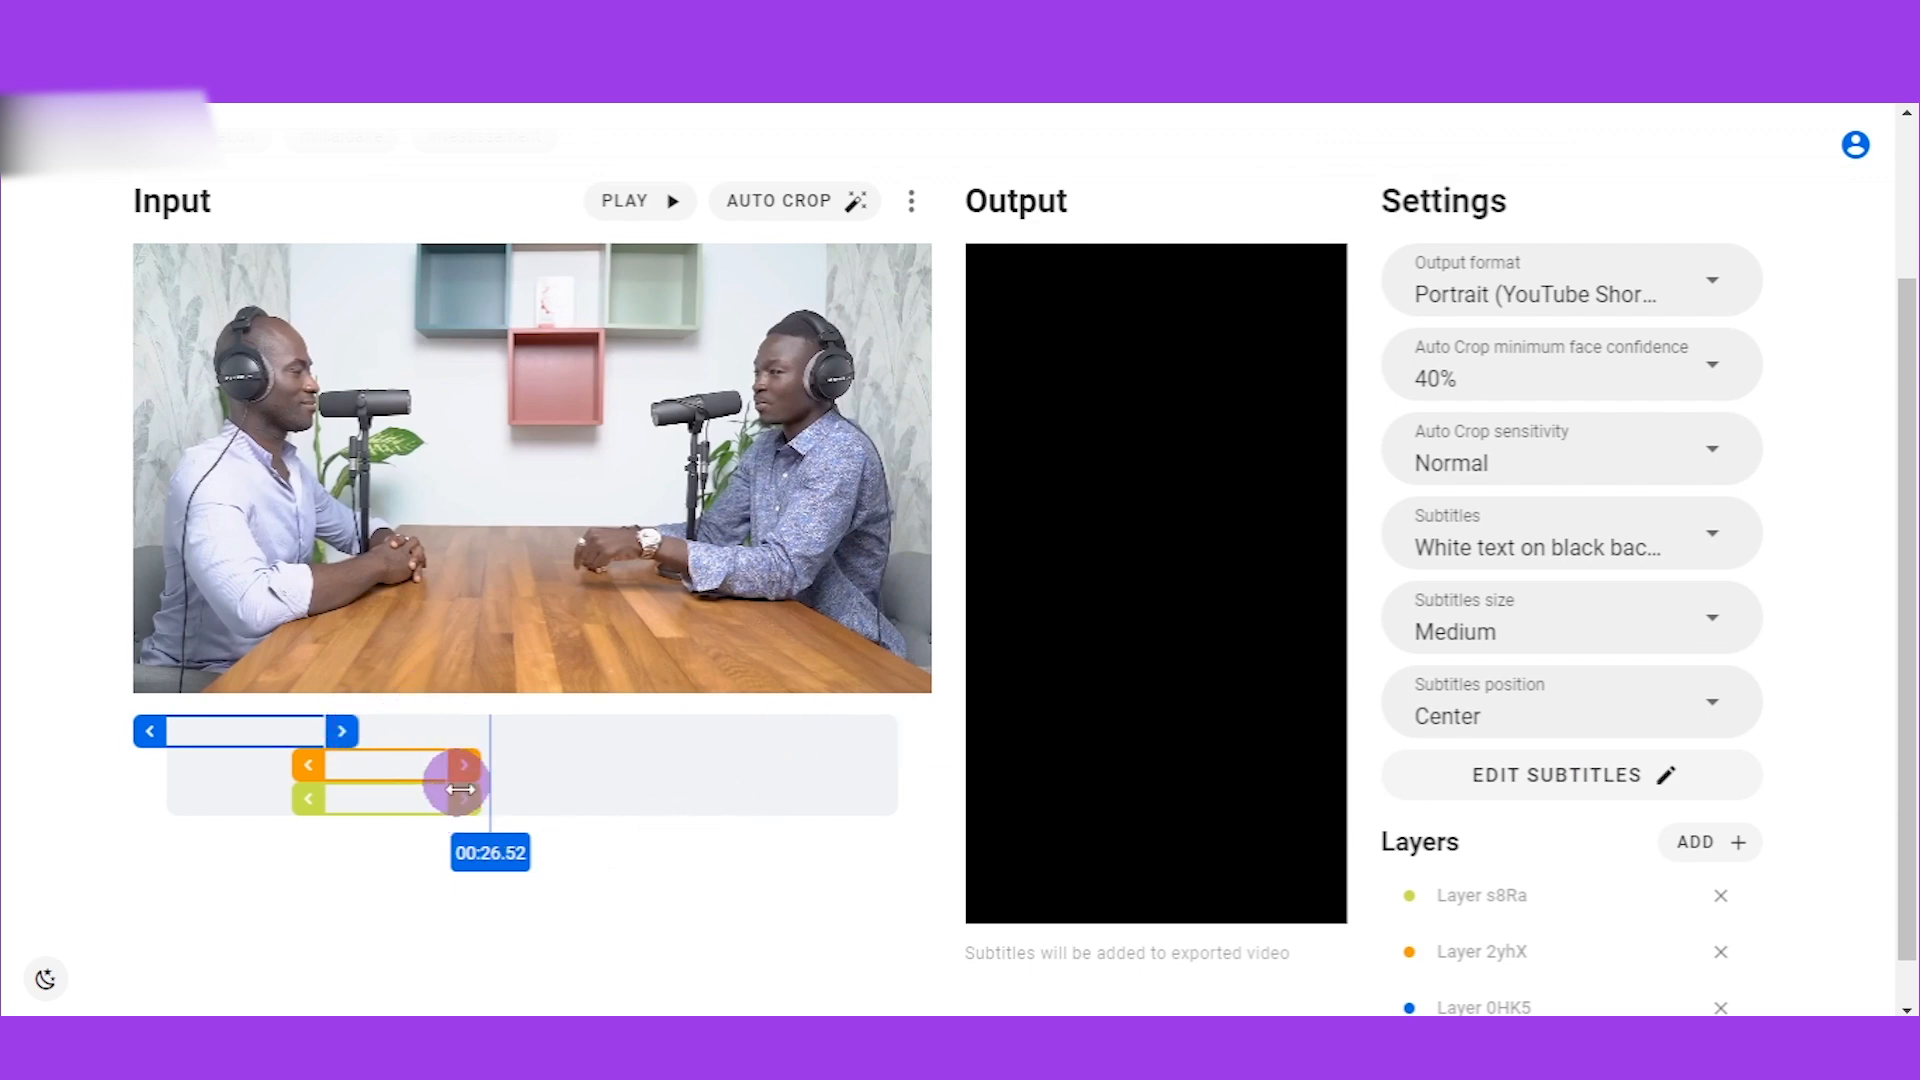
left_click_drag(479, 847, 424, 843)
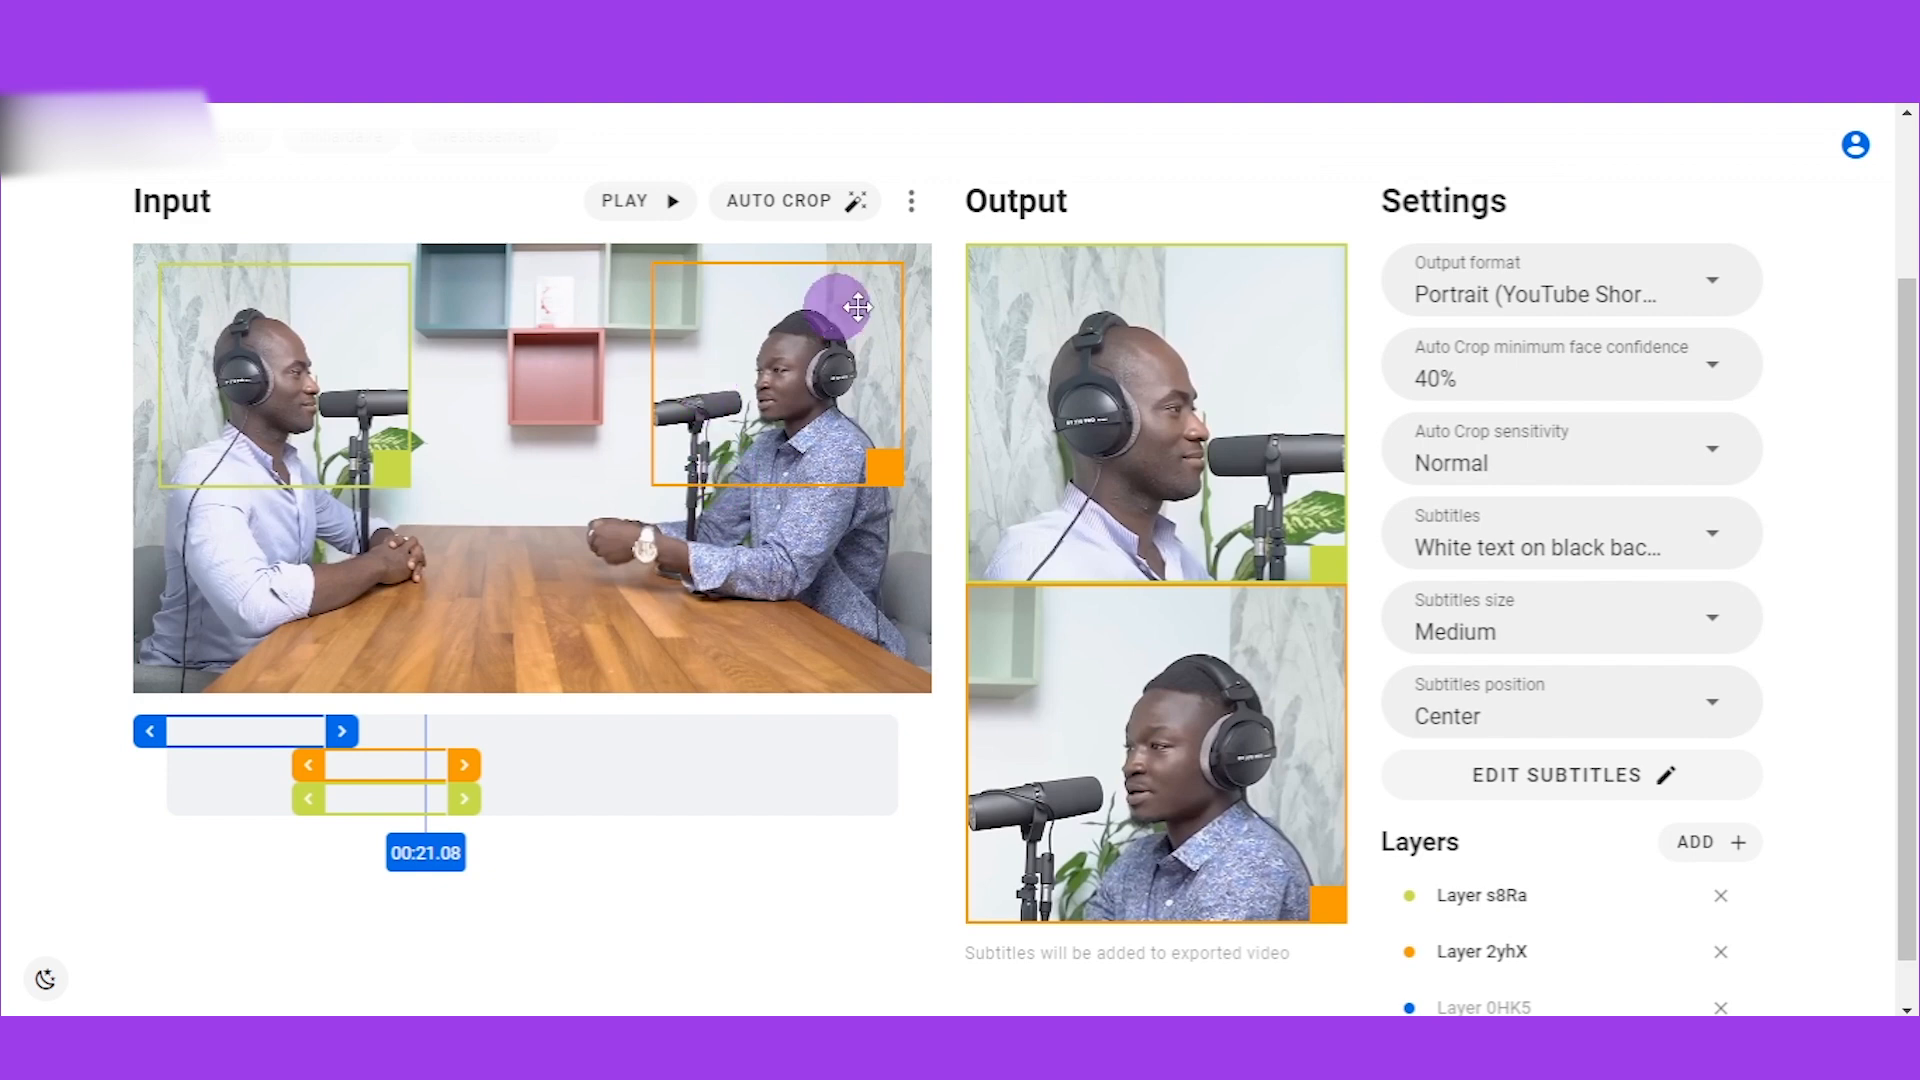
scroll(1820, 748, "down", 1)
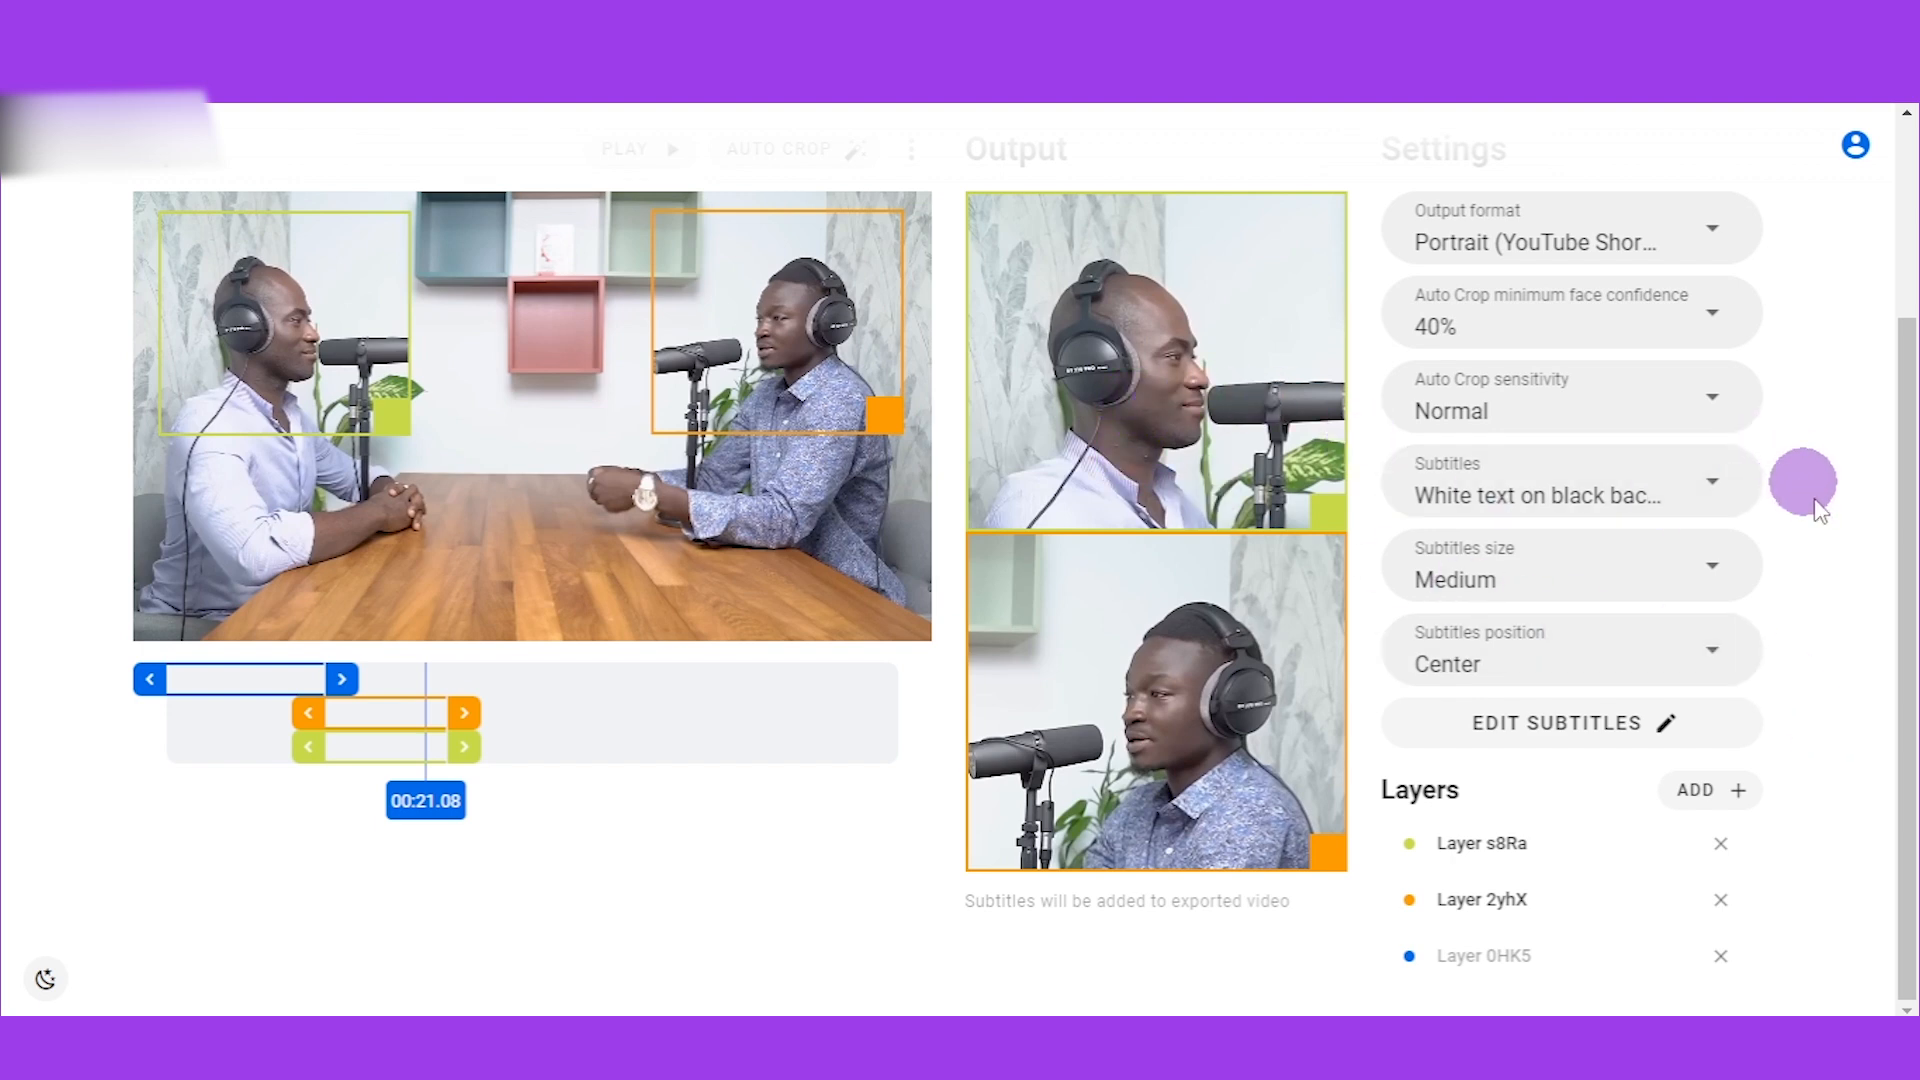
scroll(1830, 500, "up", 3)
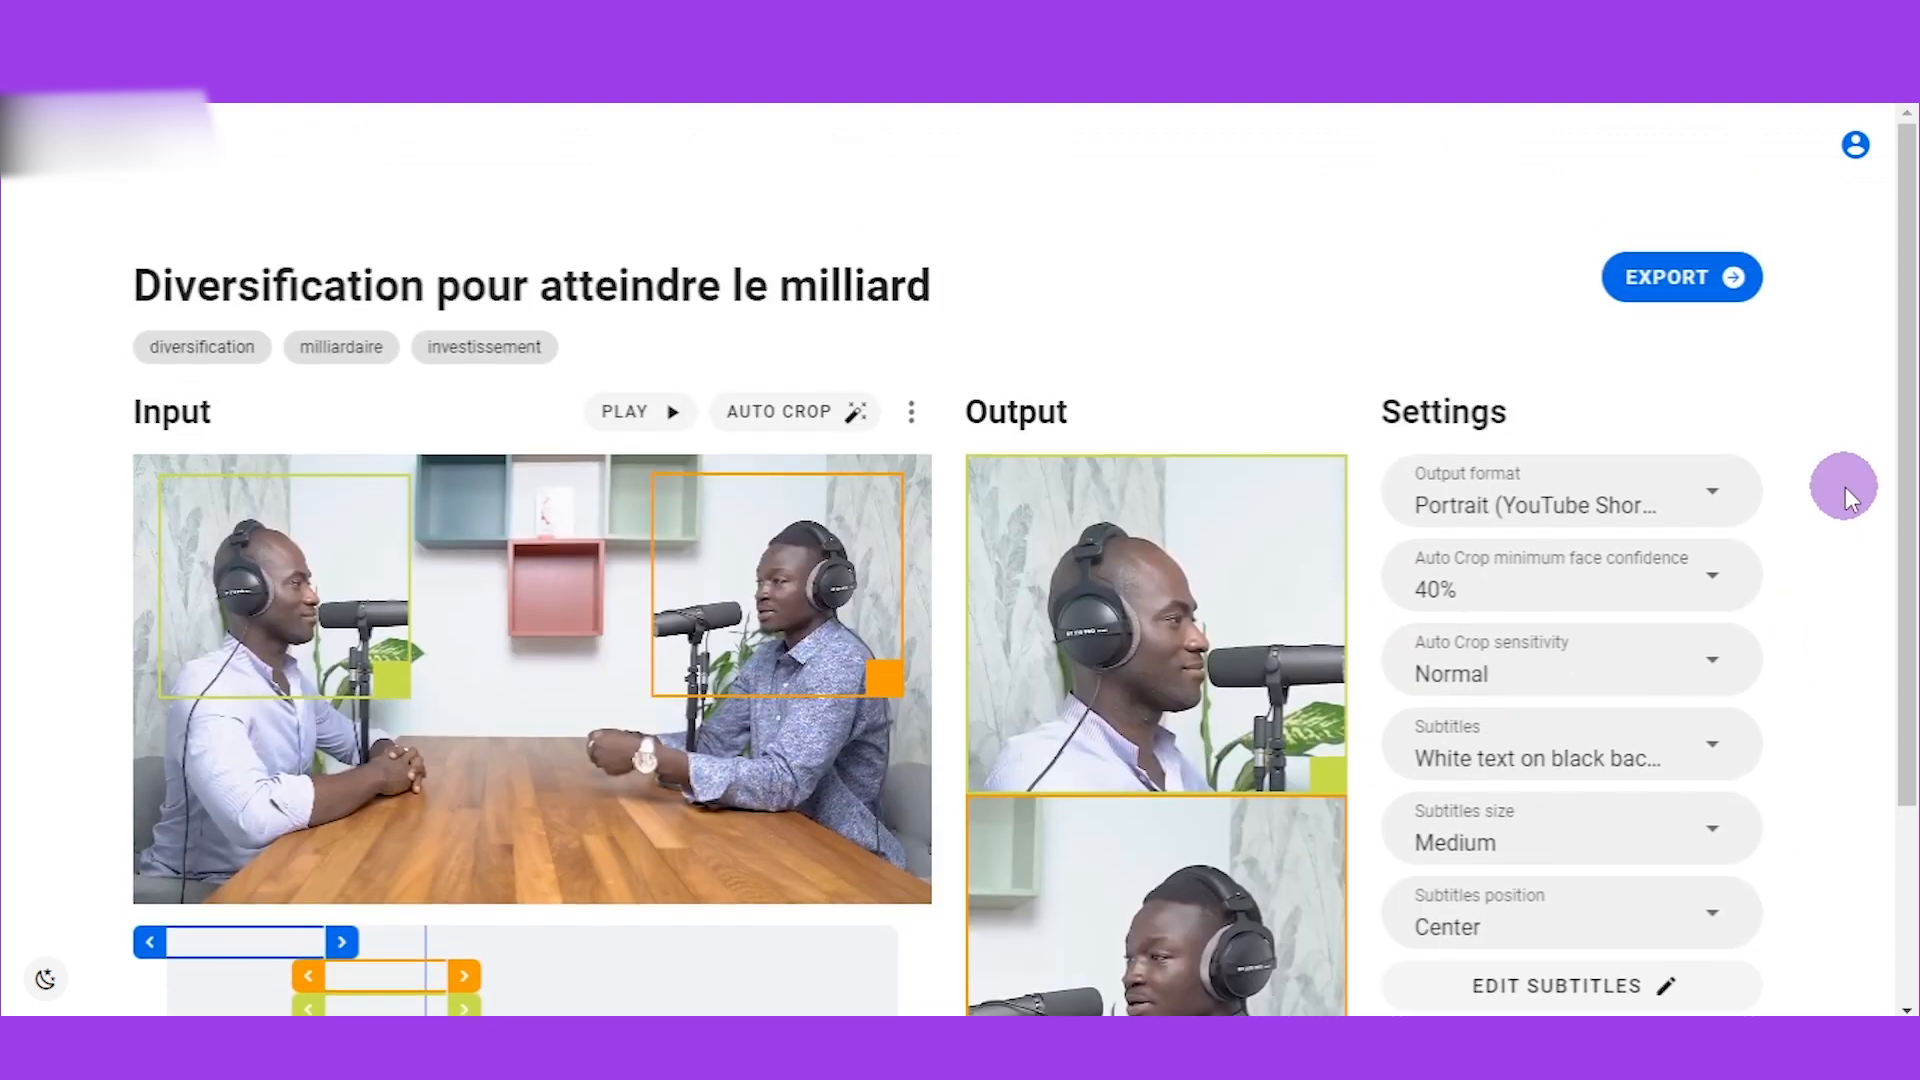
Export the finished Short and open the downloaded MP4 file.
left_click(1668, 290)
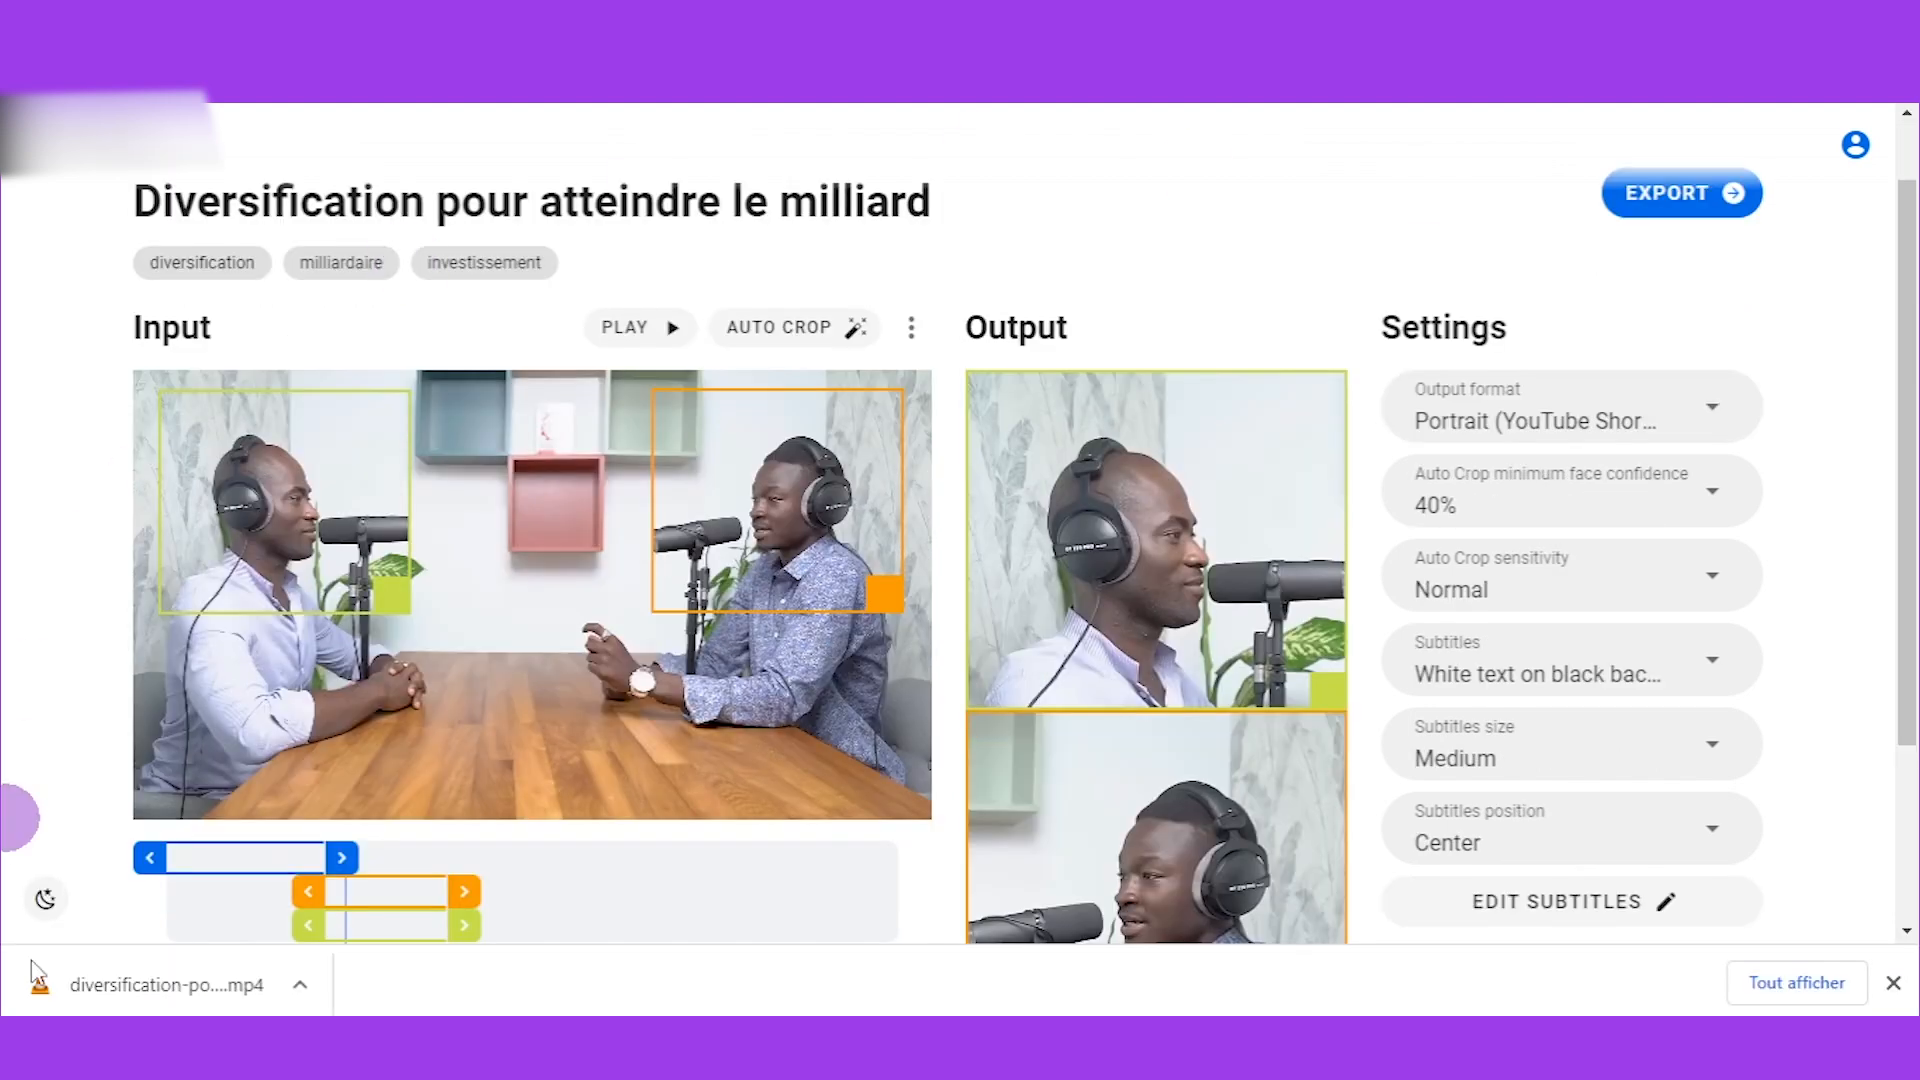
left_click(204, 987)
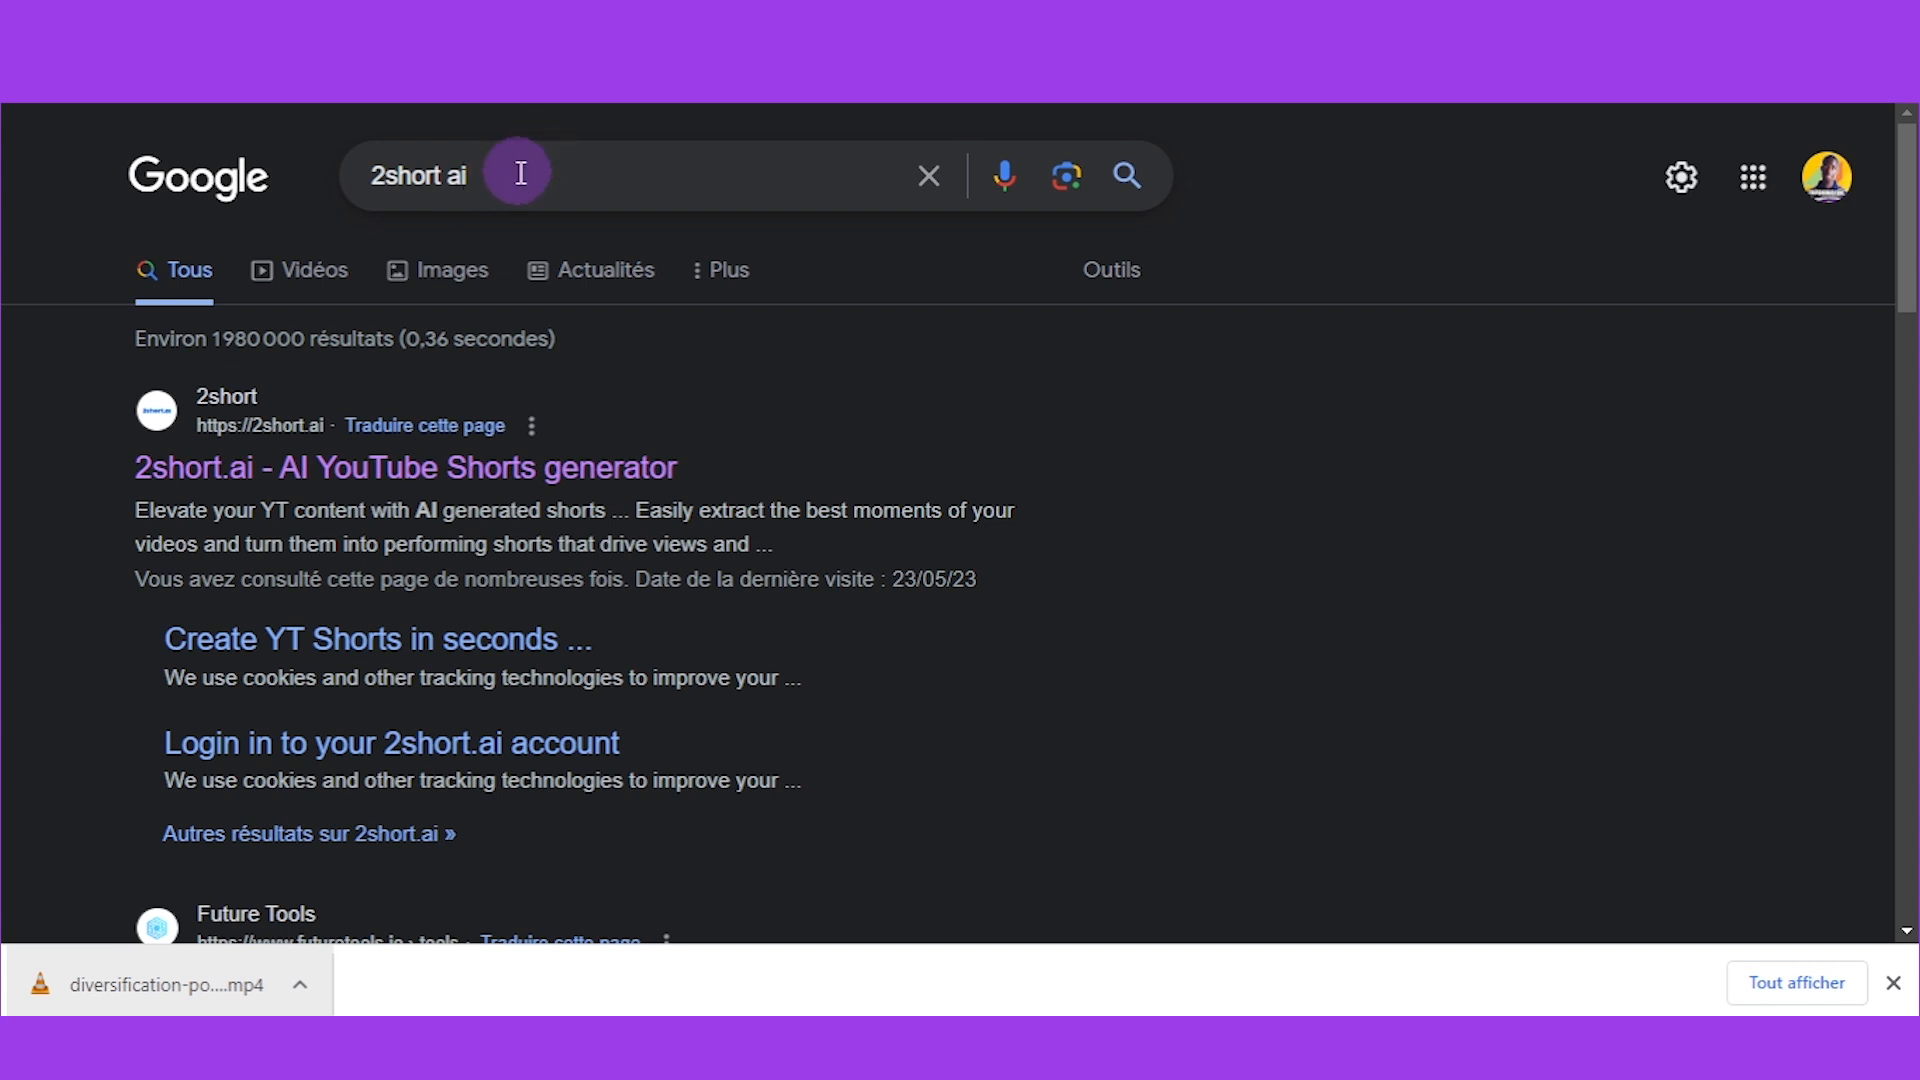
Open the 2short.ai website from the Google results for "2short ai" and look over its home page.
triple_click(520, 173)
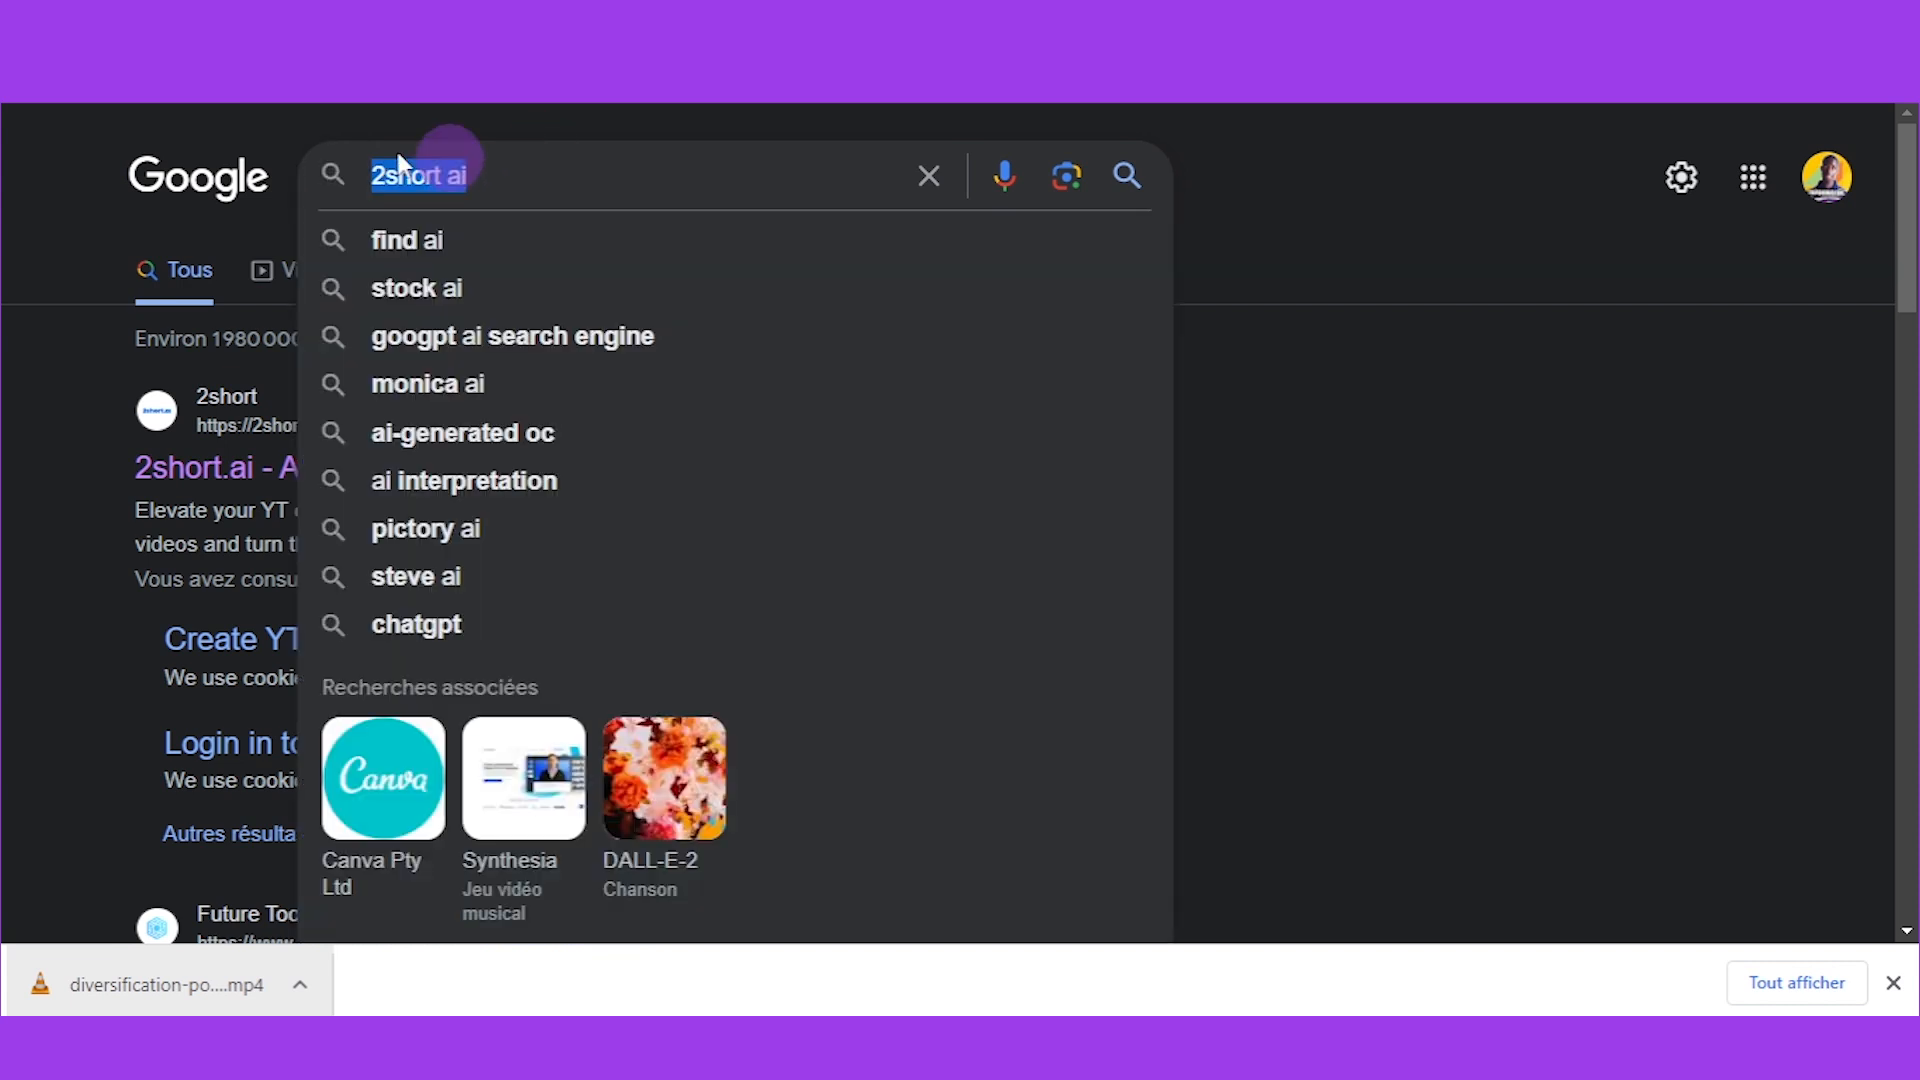
left_click(36, 312)
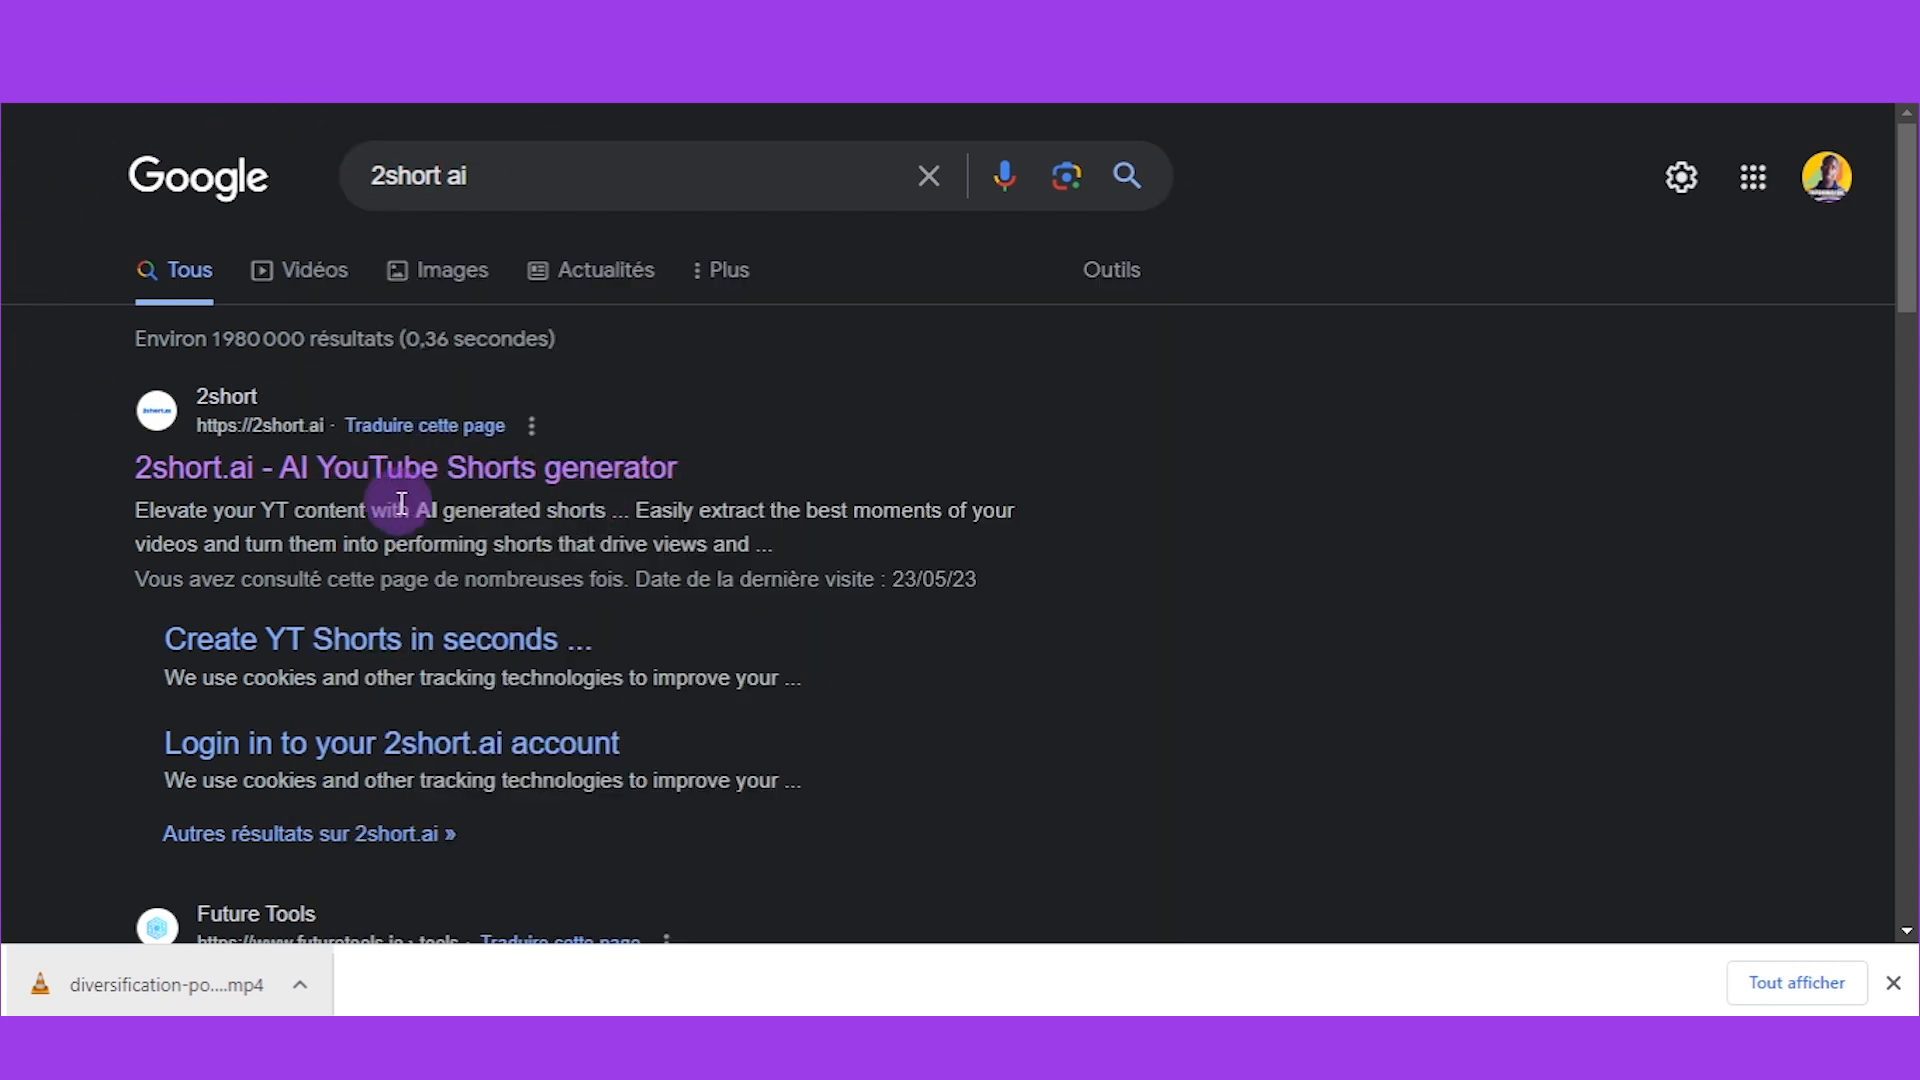
left_click(424, 462)
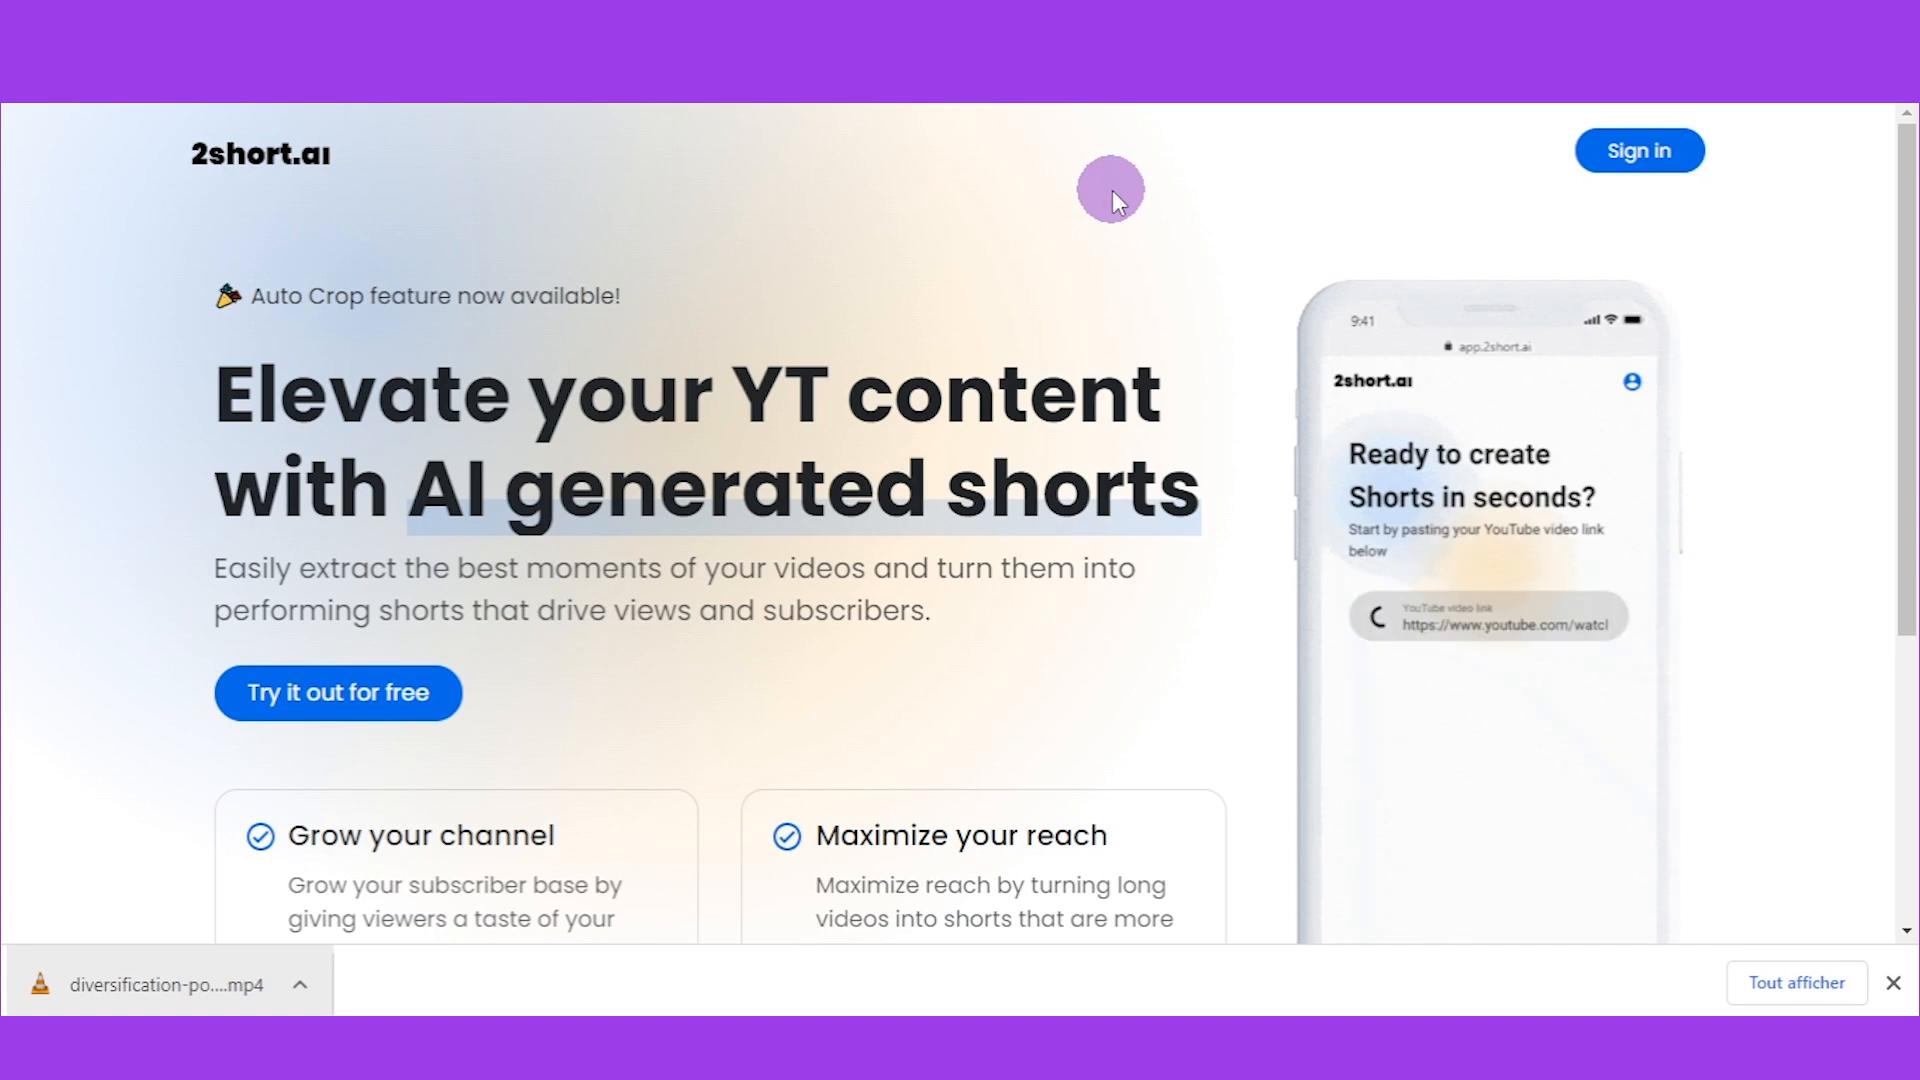
scroll(1114, 600, "down", 5)
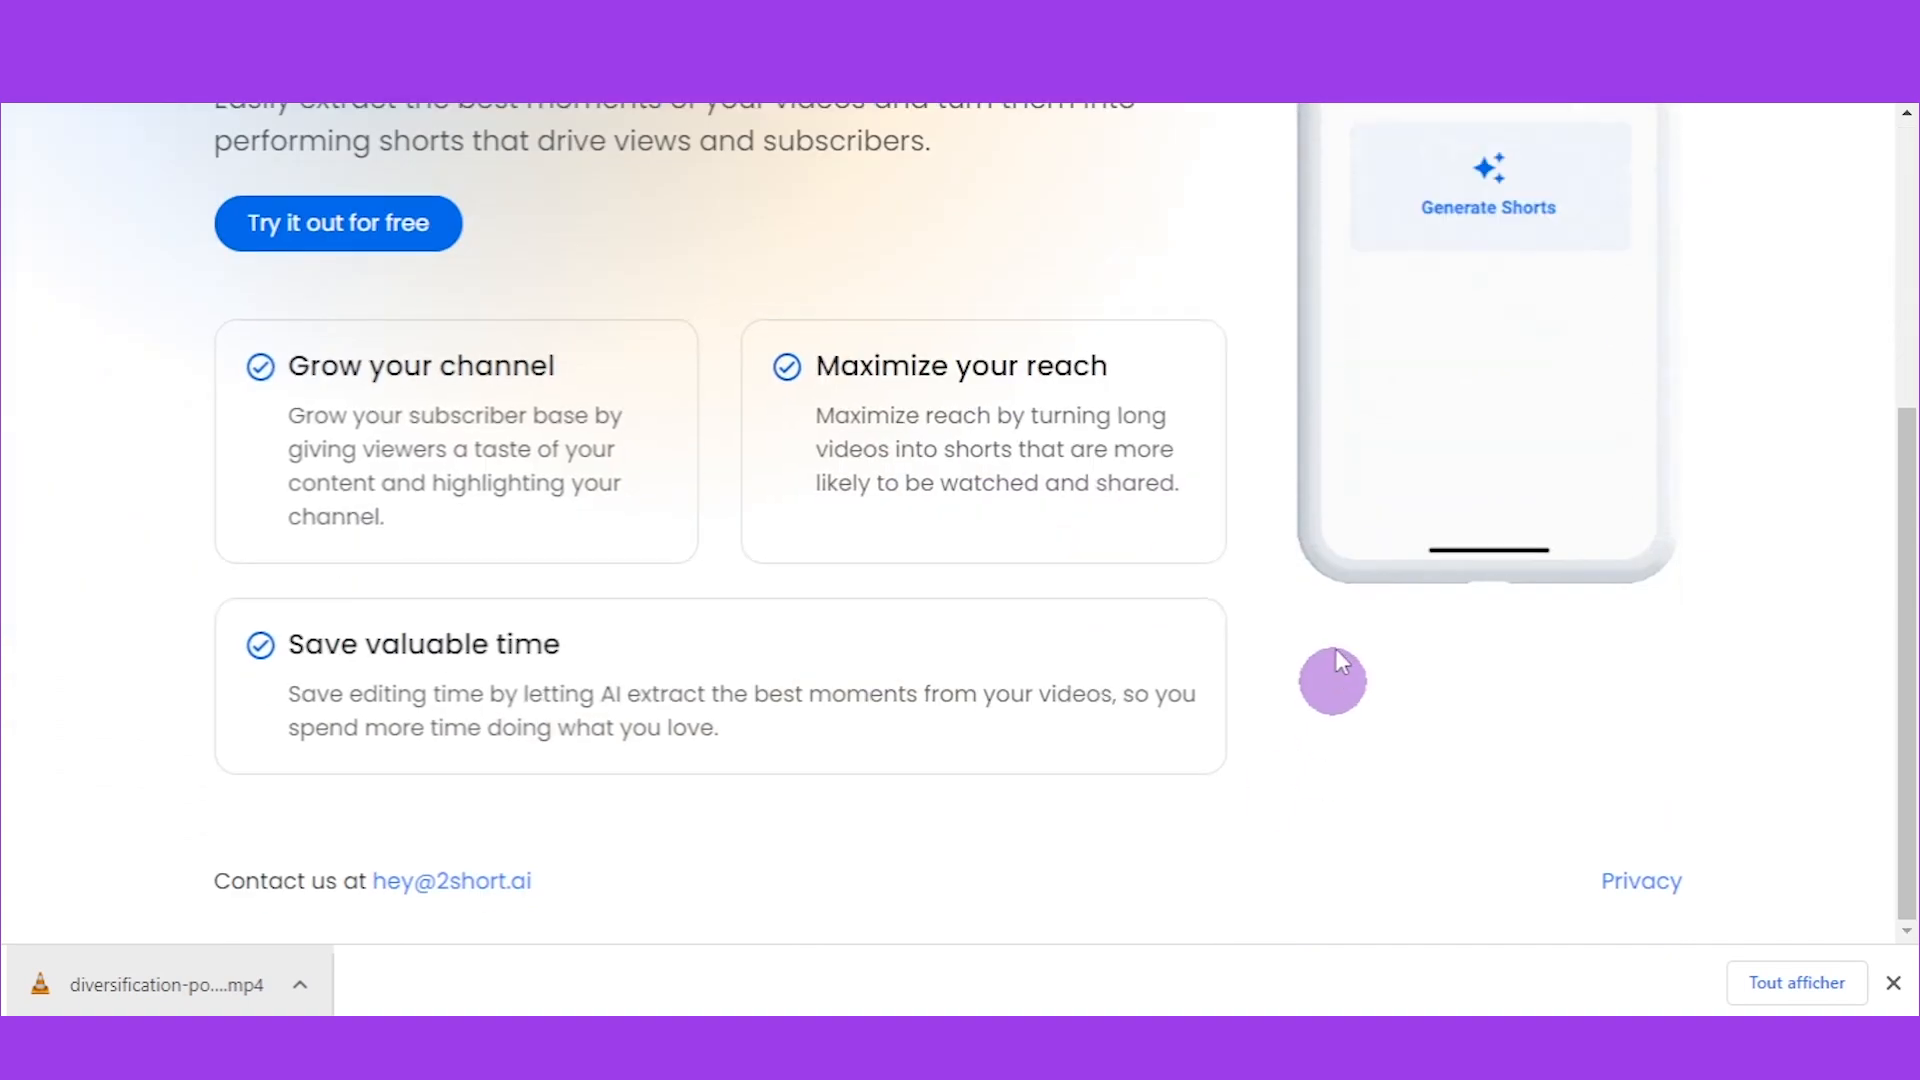
scroll(1320, 635, "up", 5)
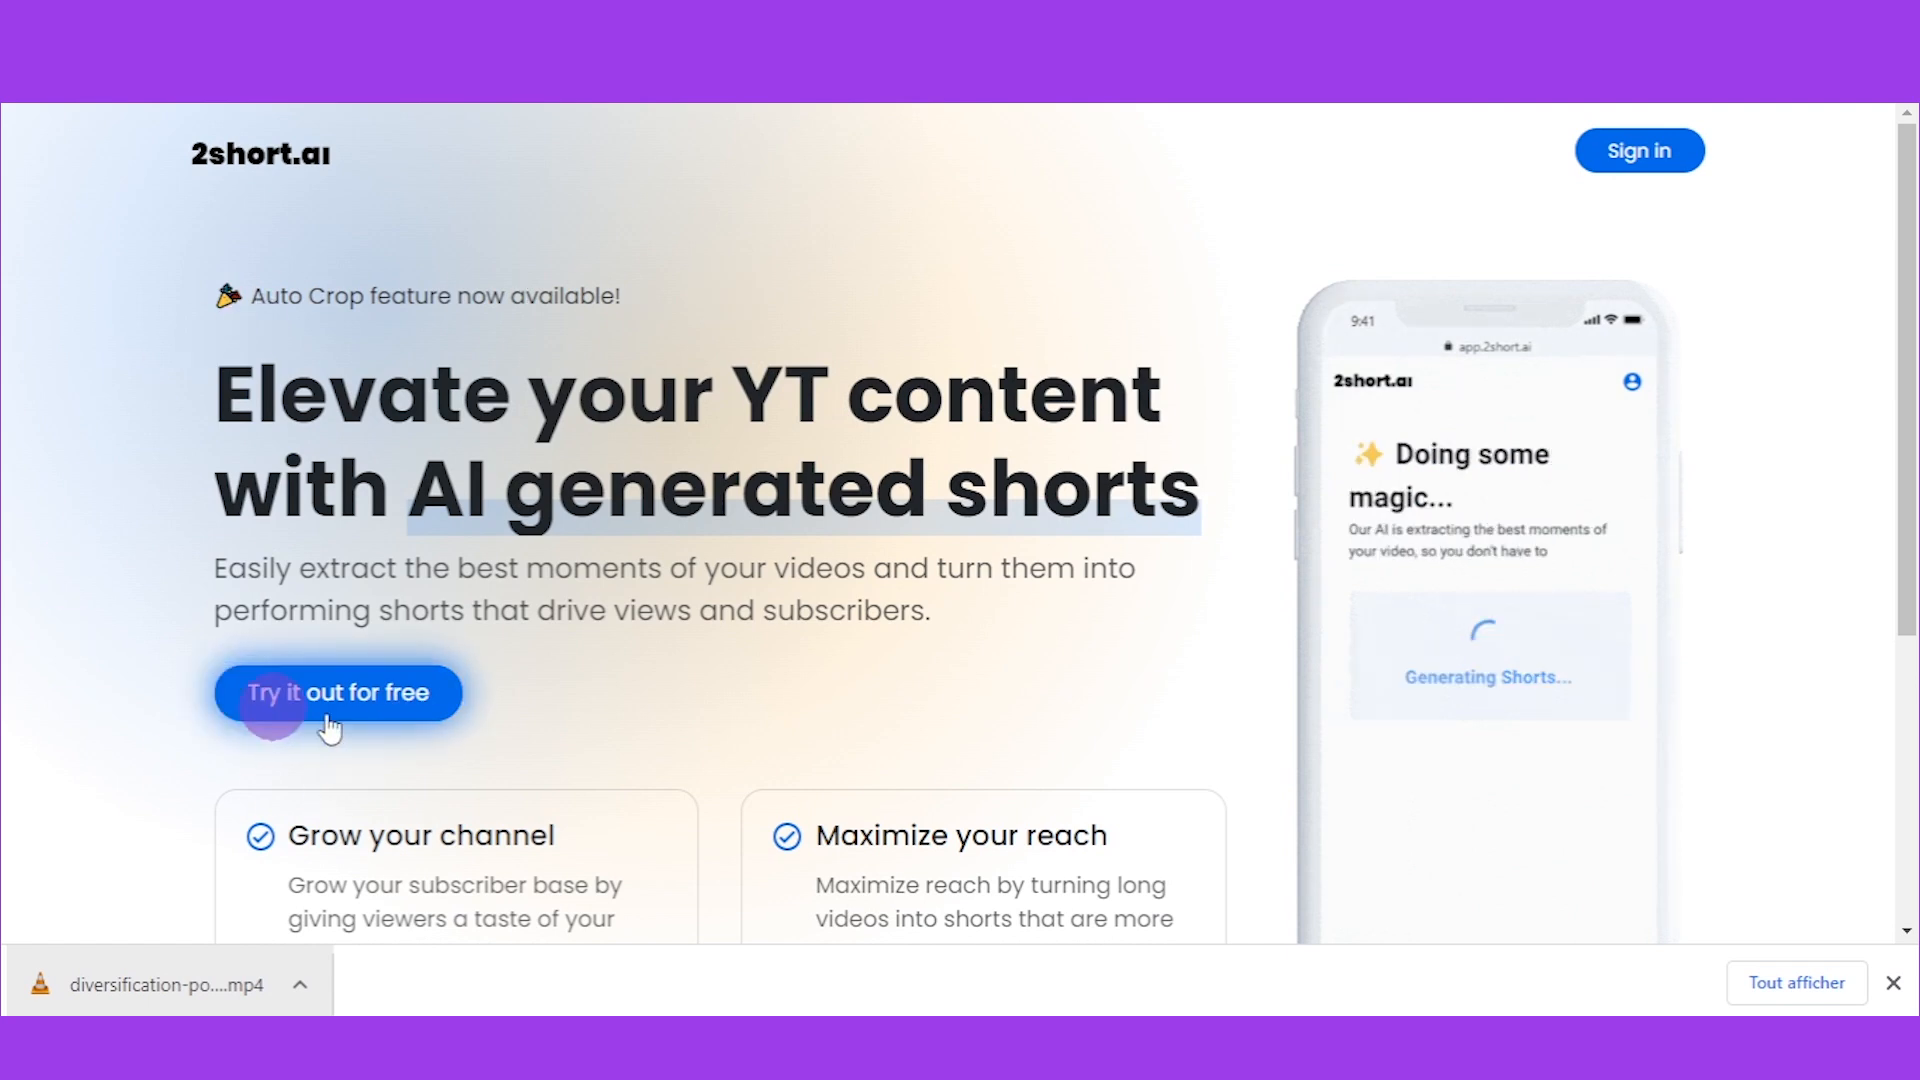